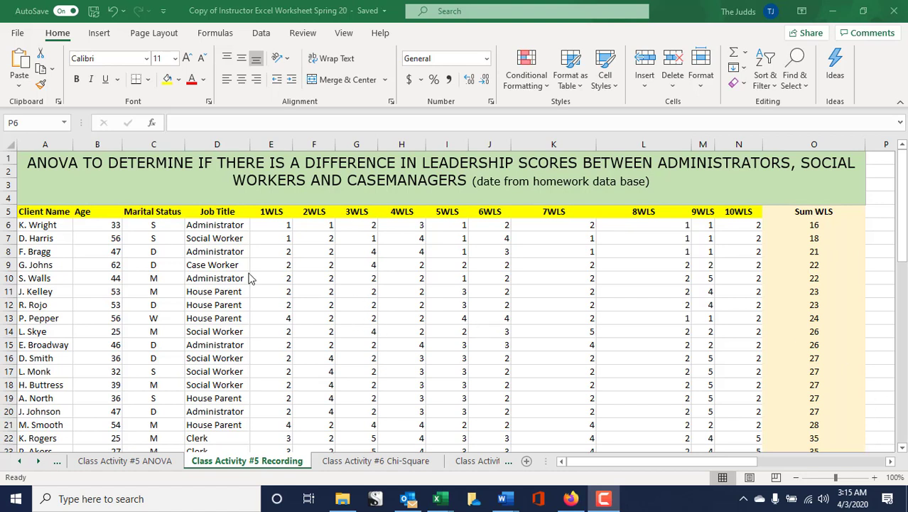
click(50, 219)
drag(37, 215, 227, 426)
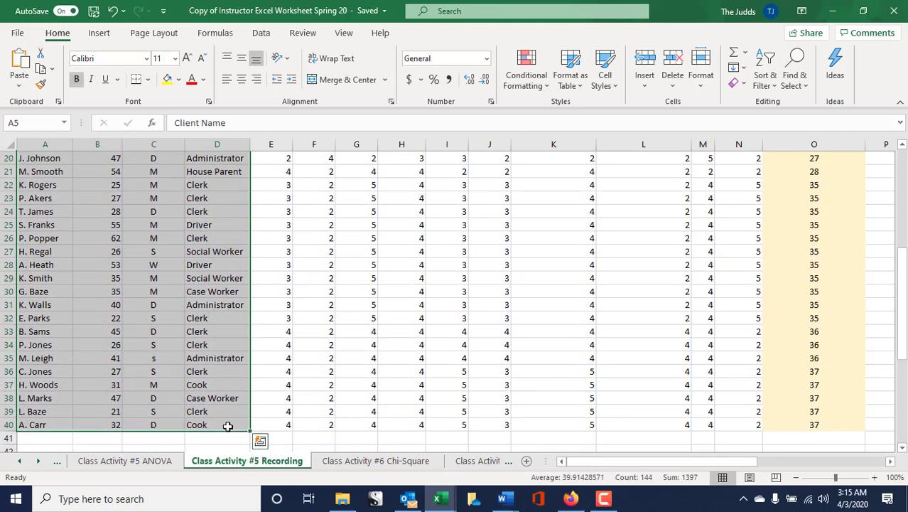
scroll(228, 425, down, 3)
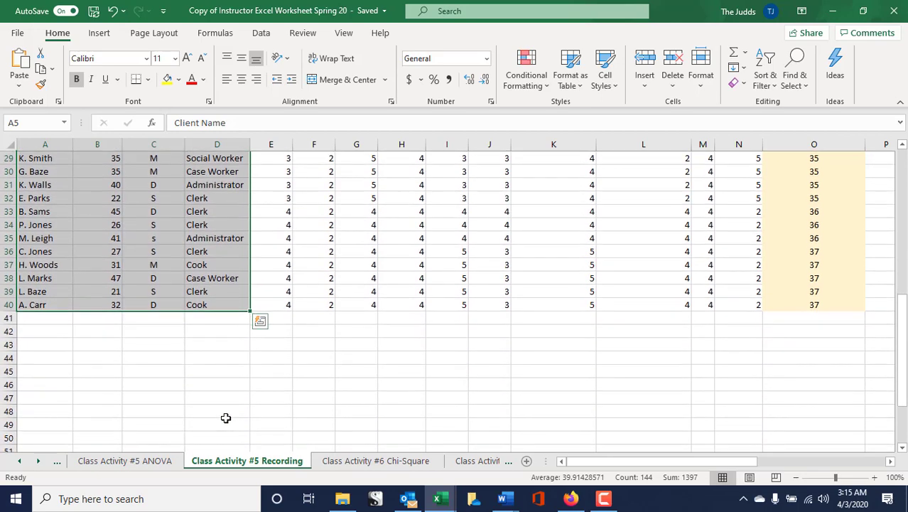
click(34, 360)
right_click(34, 360)
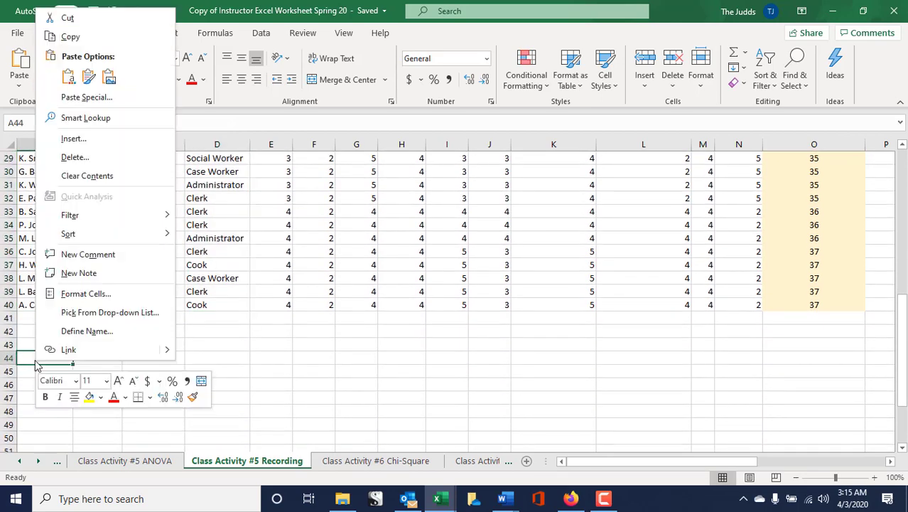
click(68, 77)
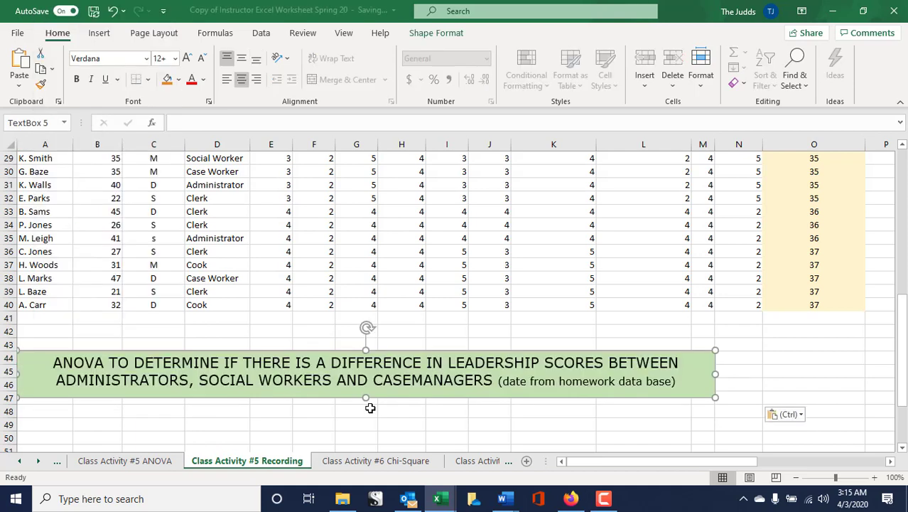
click(113, 17)
Step: Copy the Client Name through Job Title columns with their headers, range A5:D40
scroll(66, 242, up, 7)
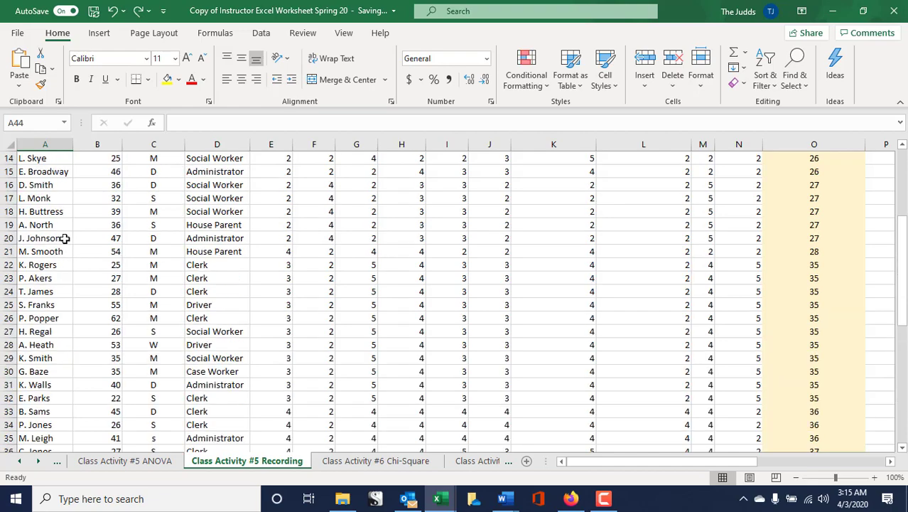
scroll(47, 162, up, 2)
drag(35, 201, 199, 425)
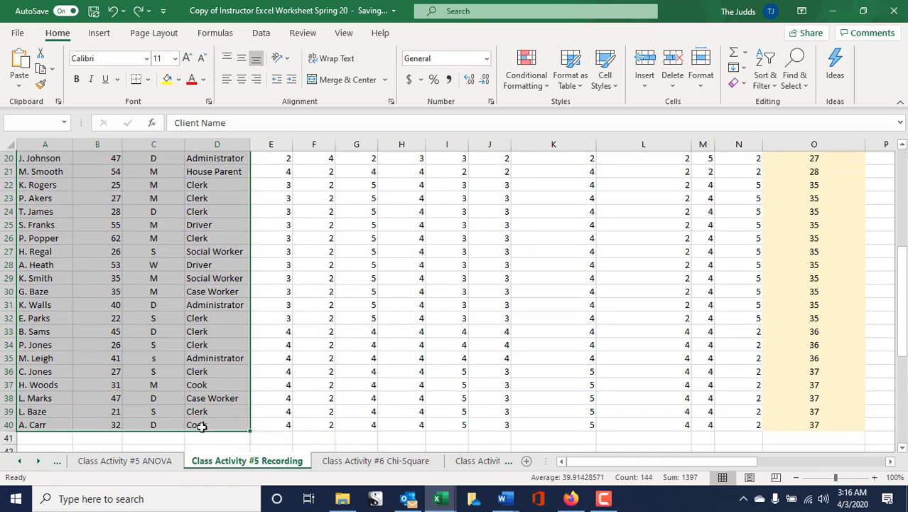
right_click(195, 401)
click(231, 57)
scroll(155, 396, up, 6)
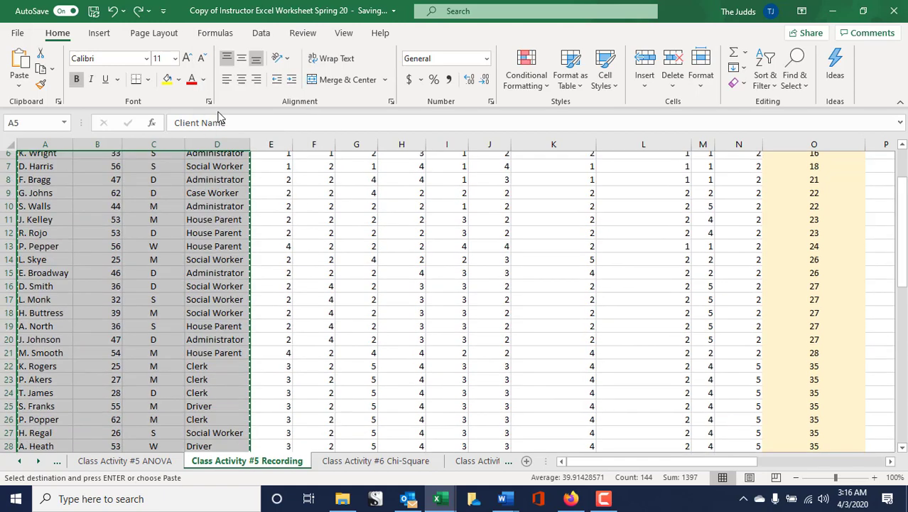
Step: Paste the copied block below the existing data, starting at cell A44, with its original formatting
scroll(155, 396, down, 9)
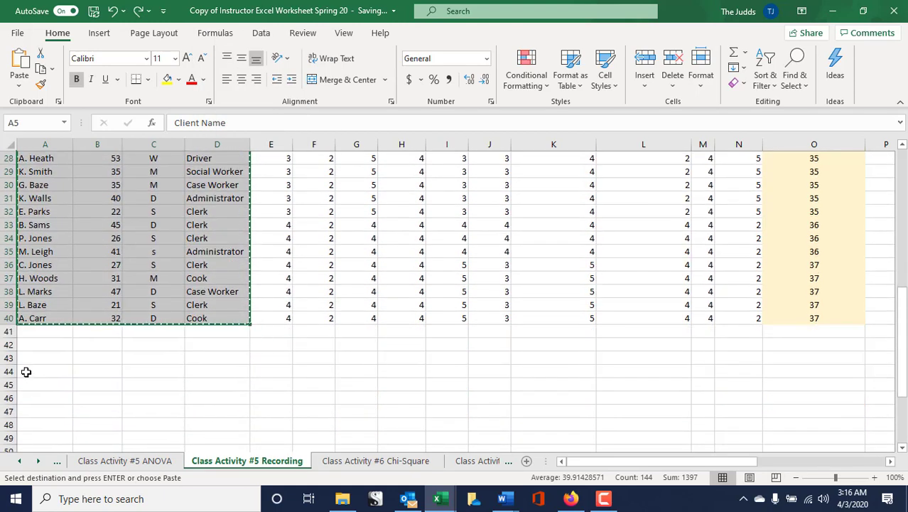
click(26, 370)
right_click(26, 371)
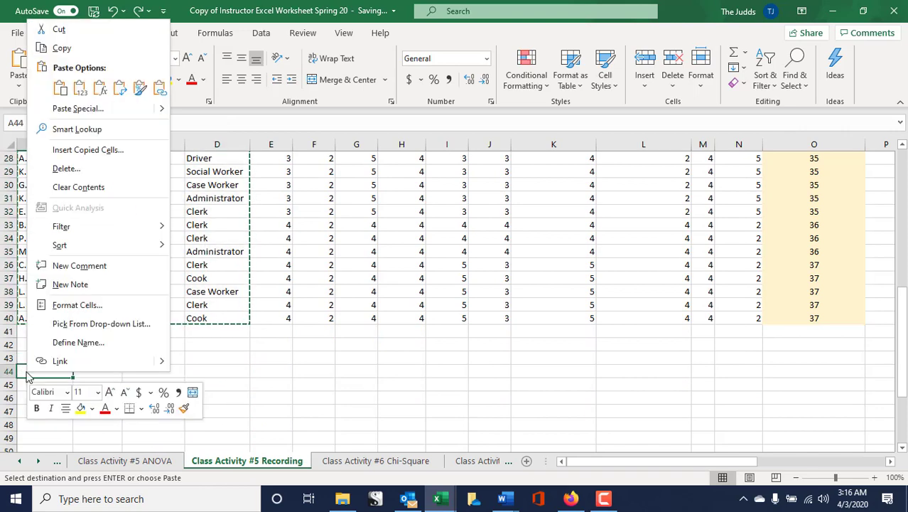
click(60, 87)
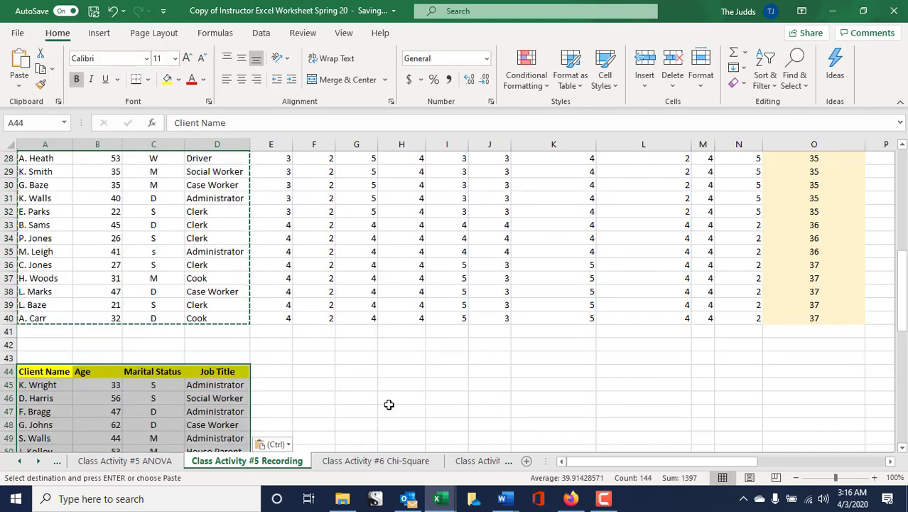
scroll(392, 399, down, 3)
scroll(391, 398, down, 1)
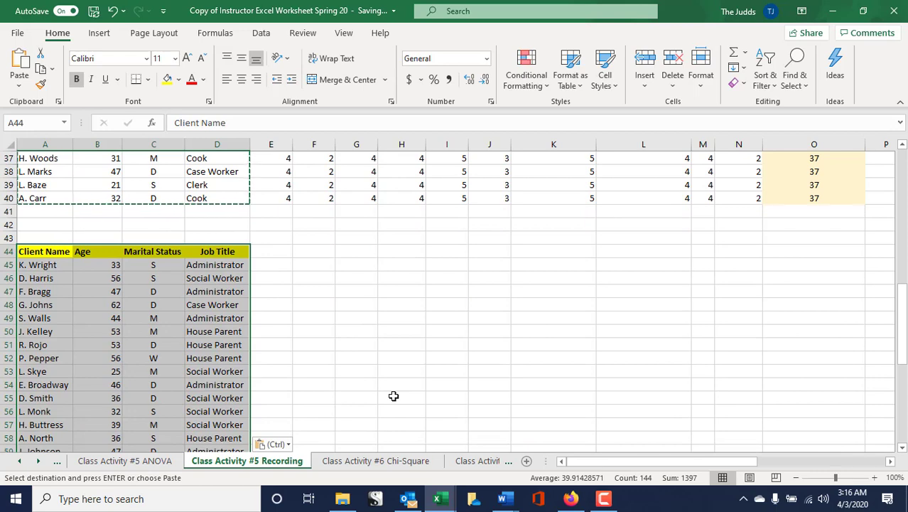
scroll(394, 396, down, 2)
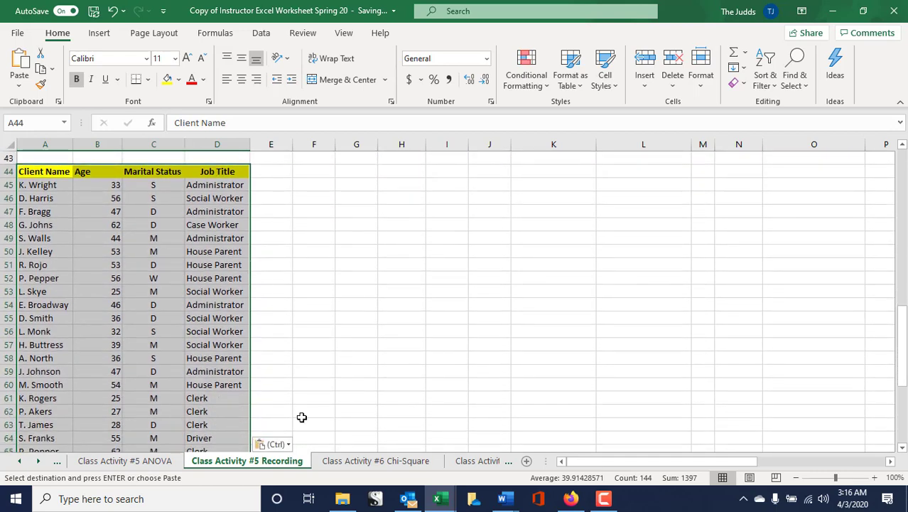
click(392, 395)
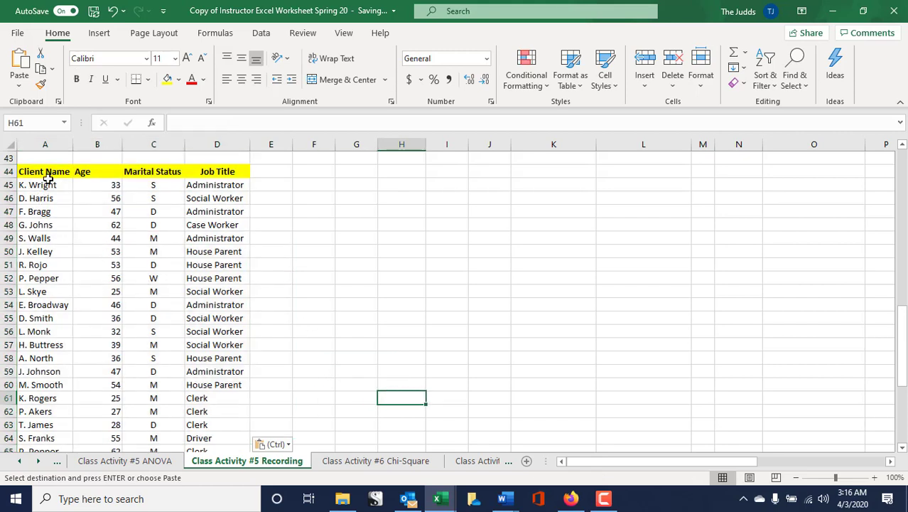
Step: Sort the lower table from A to Z by client name, expanding the selection to include the adjoining columns
drag(46, 184, 42, 424)
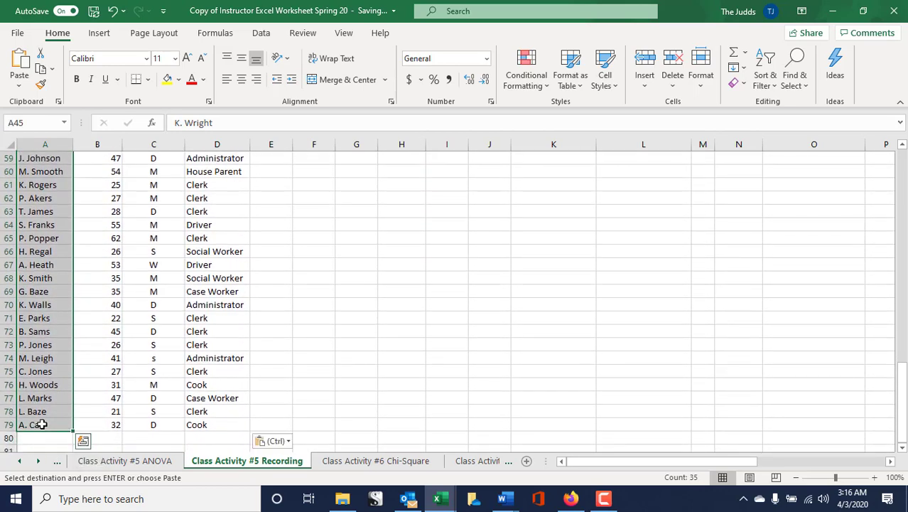
click(262, 35)
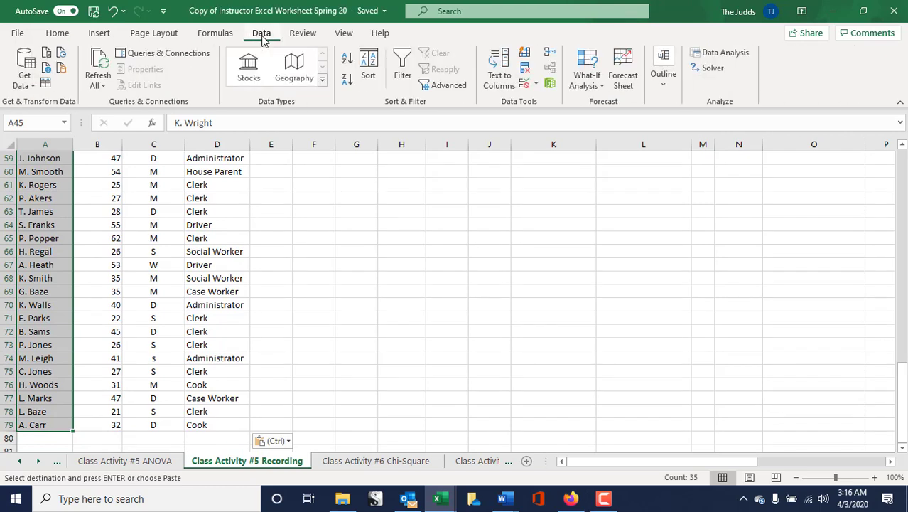
click(349, 62)
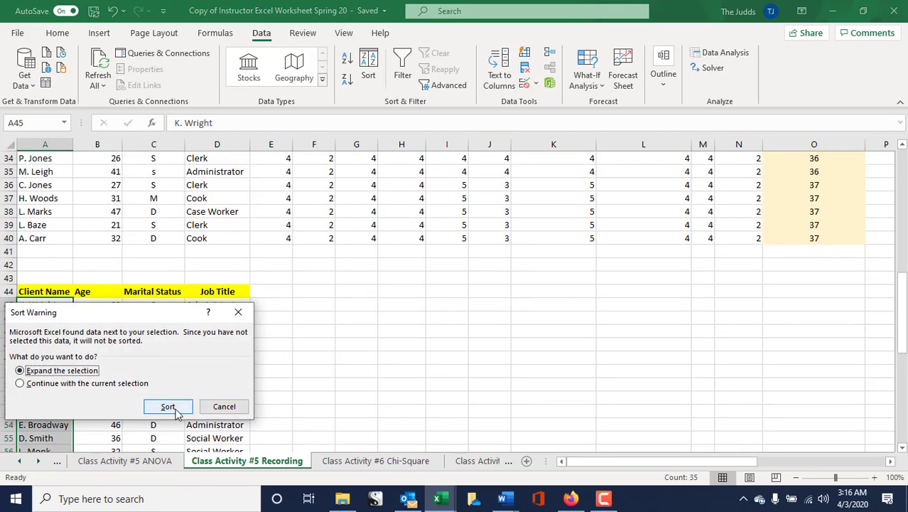
click(174, 411)
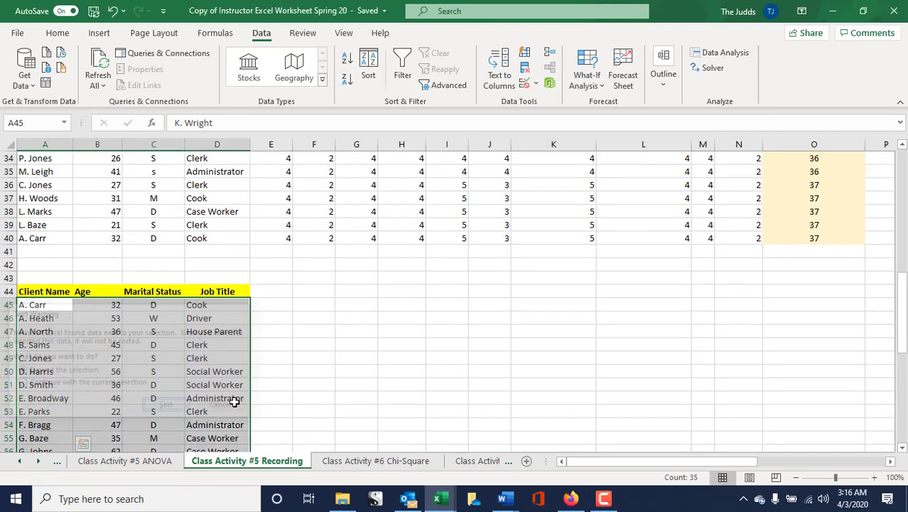
Step: Check the alphabetical order of the client names in the sorted lower table
scroll(317, 363, down, 2)
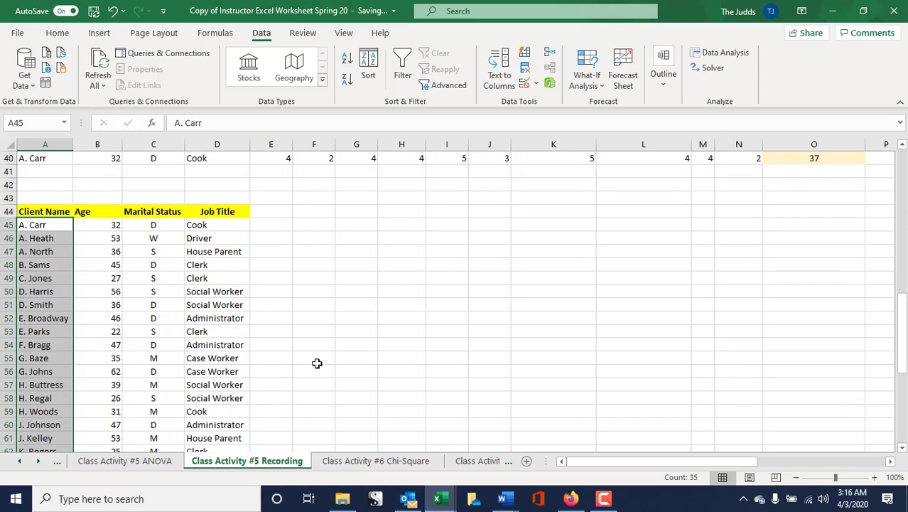
click(317, 364)
click(62, 226)
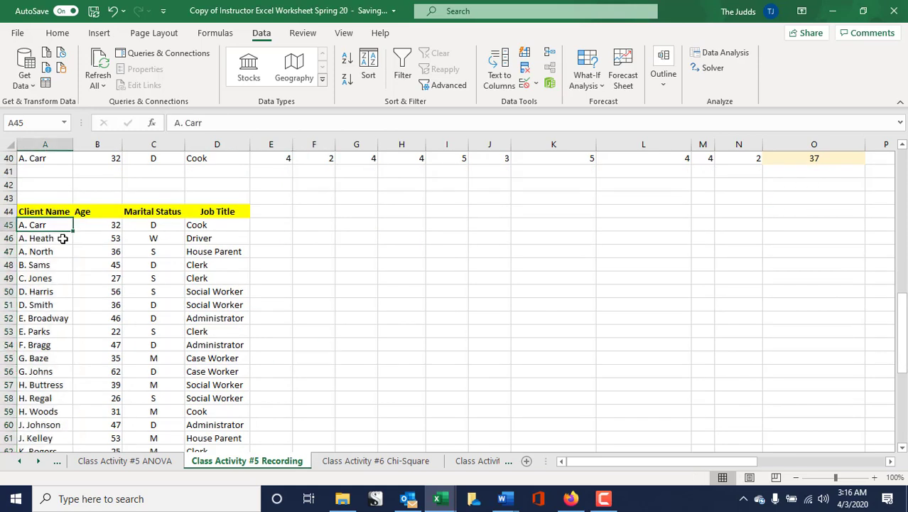
click(62, 240)
click(62, 256)
click(59, 266)
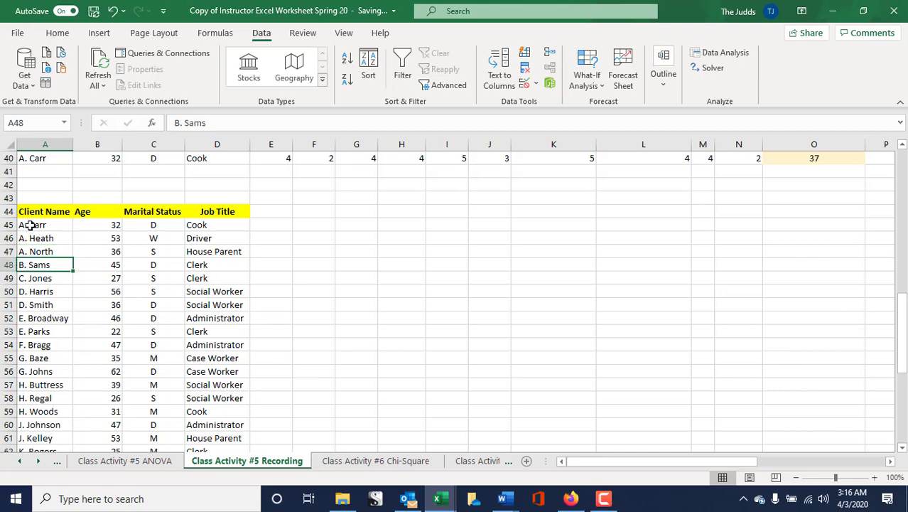
drag(28, 225, 34, 438)
click(416, 368)
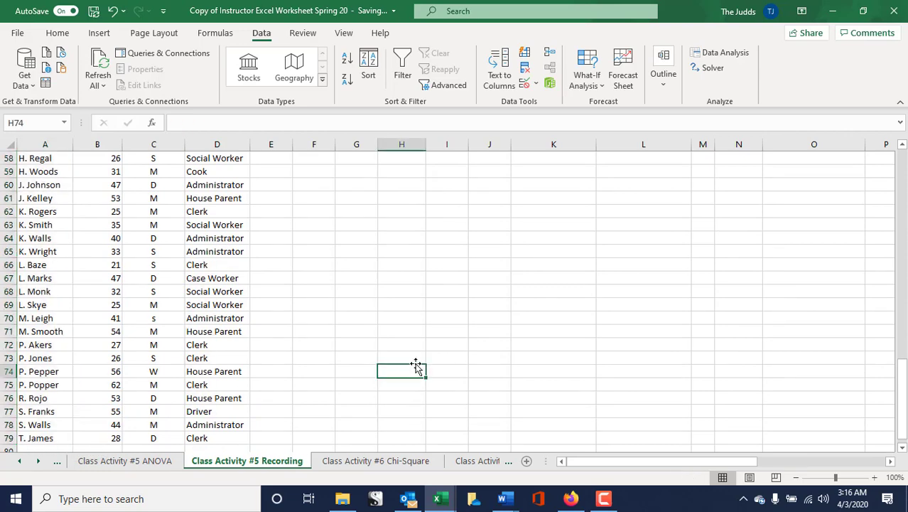
Step: Add the column header "Leadership Scores" in cell E44, beside Job Title
scroll(416, 362, up, 5)
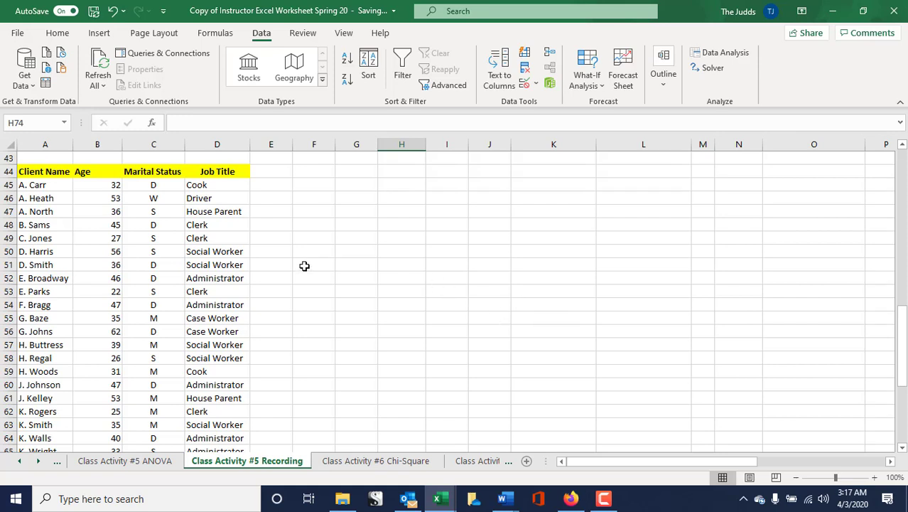
click(287, 177)
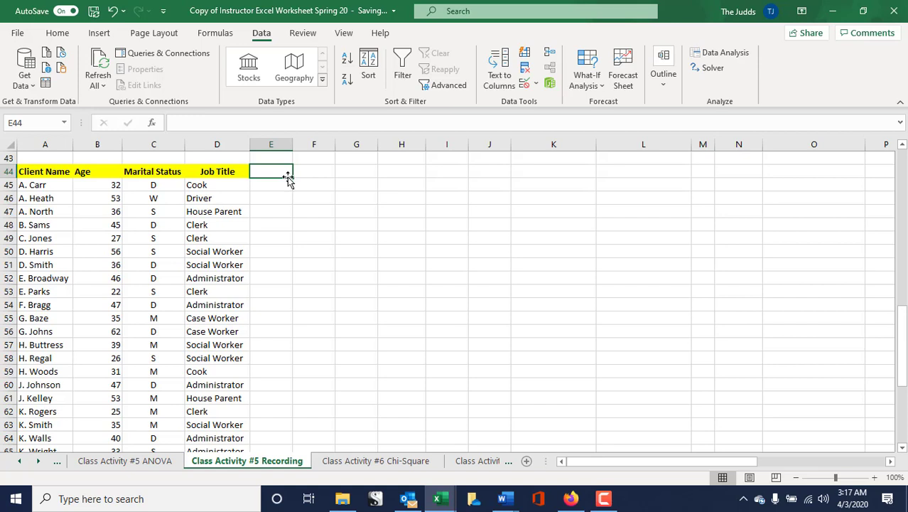
text(Leadership Scores)
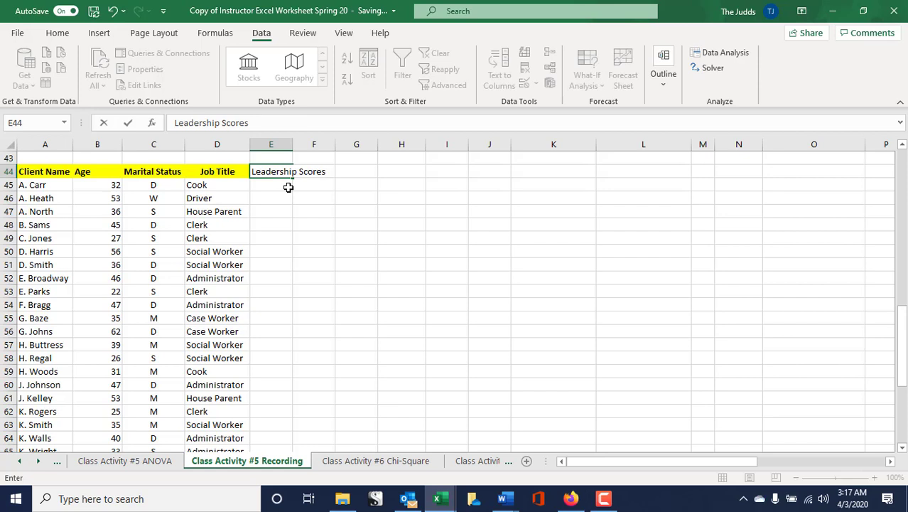
Step: Rename the Class Activity #5 Recording sheet as Class Activity #6 Recording
right_click(257, 462)
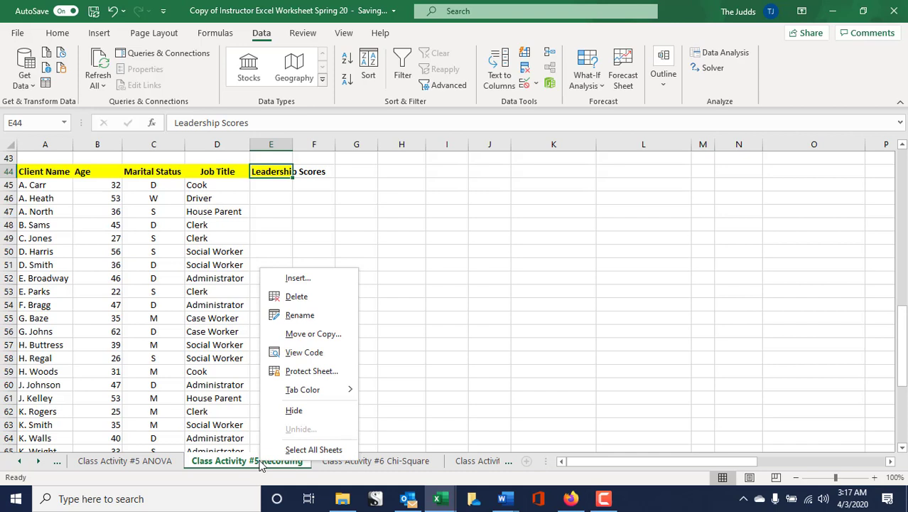
click(294, 315)
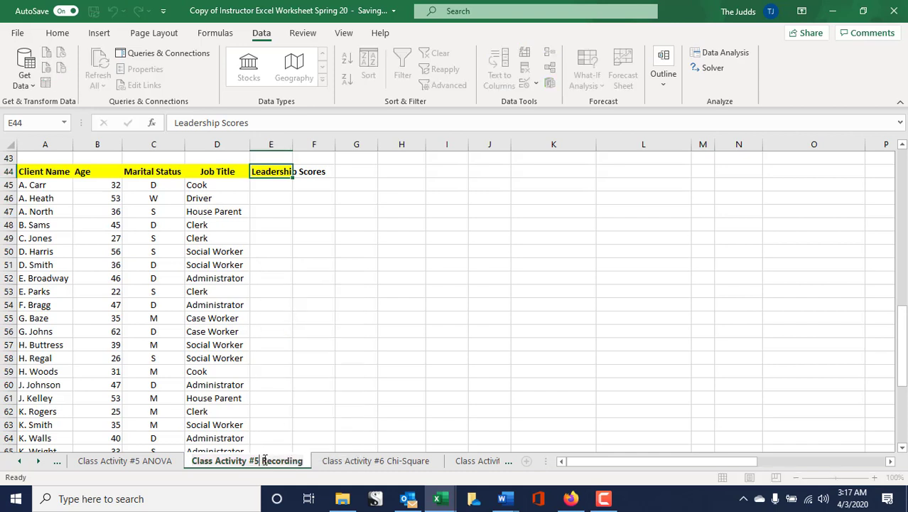
key(BackSpace)
text(6)
Step: Rename the Class Activity #5 ANOVA sheet as Class Activity #6 ANOVA and return to the Recording sheet
click(152, 463)
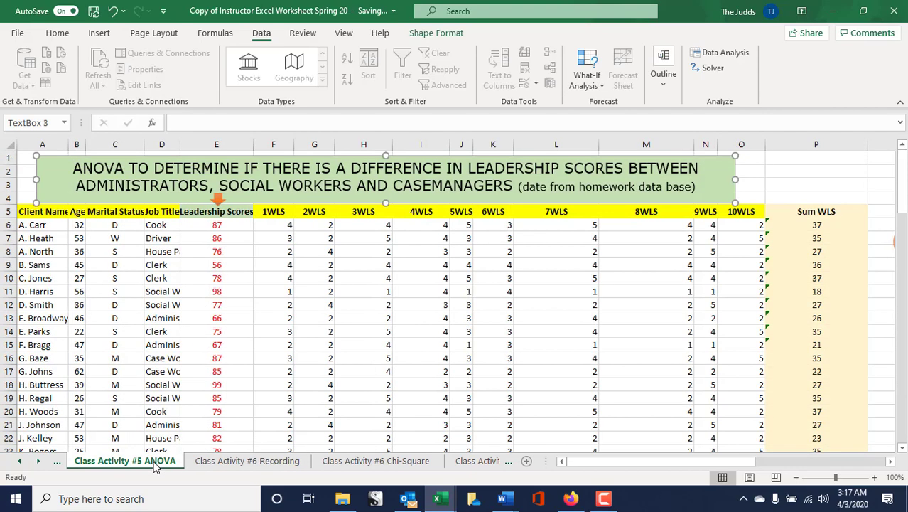
right_click(153, 468)
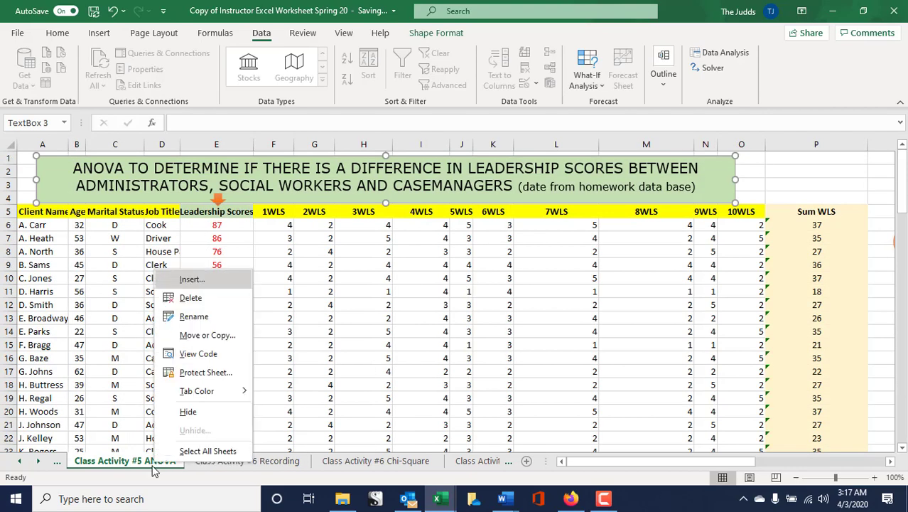
click(196, 317)
click(143, 459)
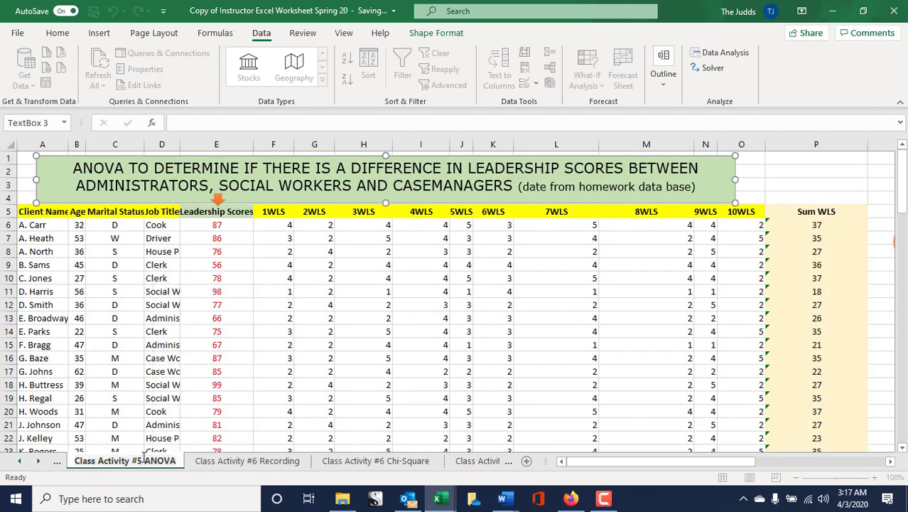
key(BackSpace)
text(6)
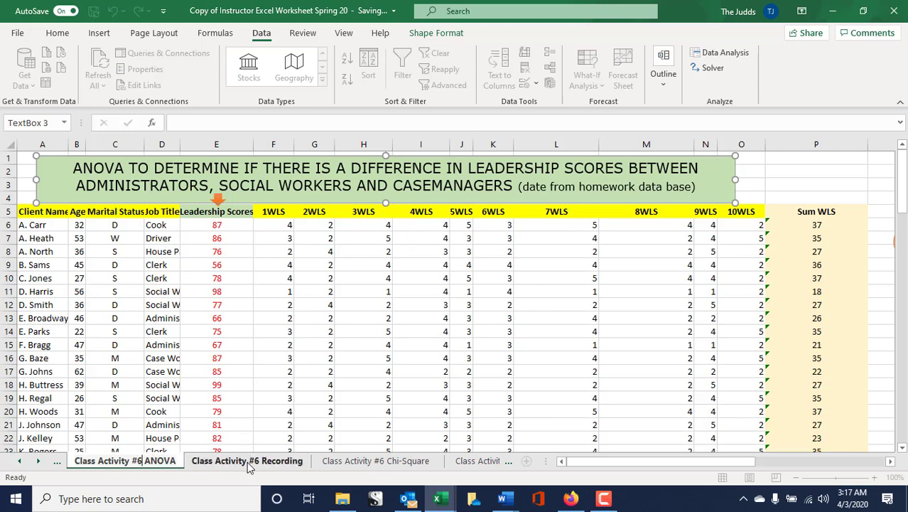
click(249, 464)
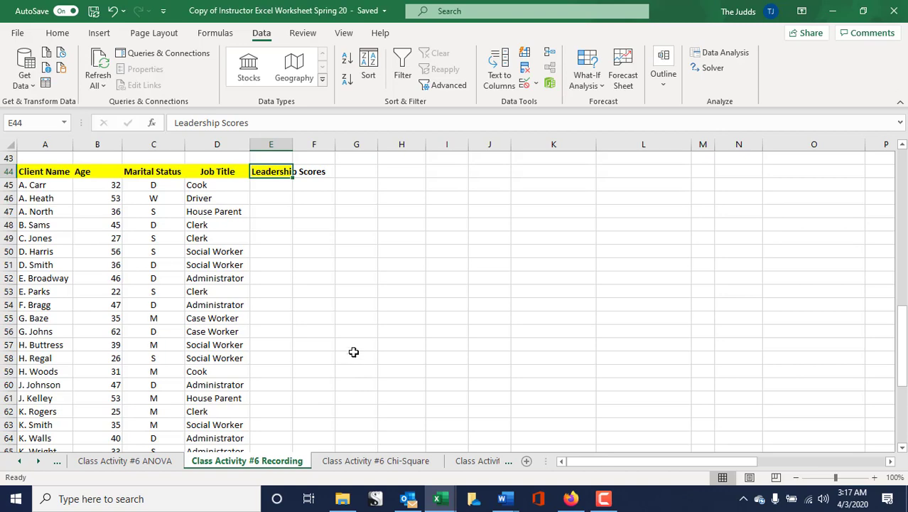
Step: Copy the leadership scores in E6:E40 of the Class Activity #6 ANOVA sheet and return to the lower table on the Recording sheet
scroll(324, 390, down, 1)
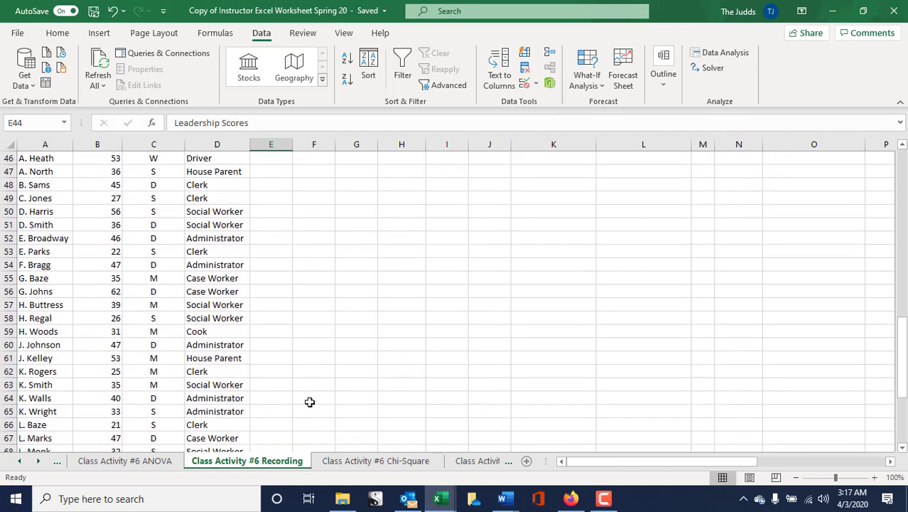
click(167, 467)
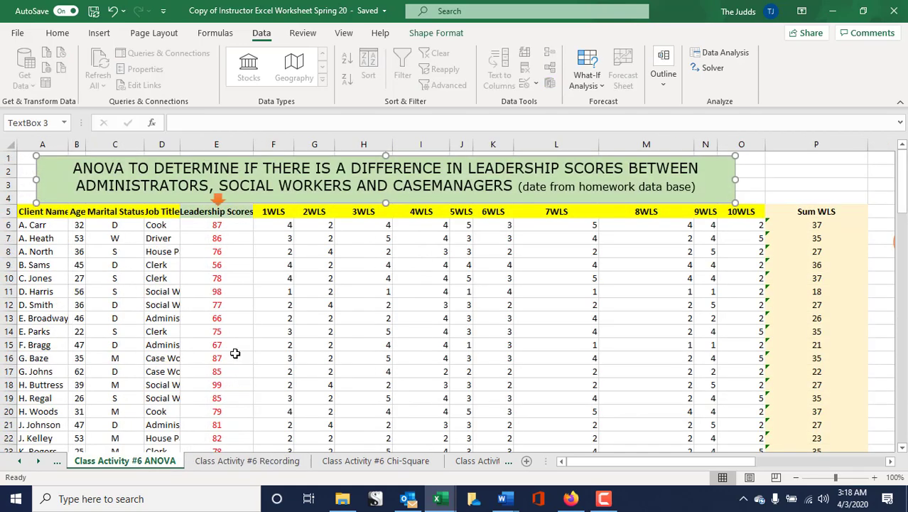
drag(218, 224, 218, 426)
right_click(228, 403)
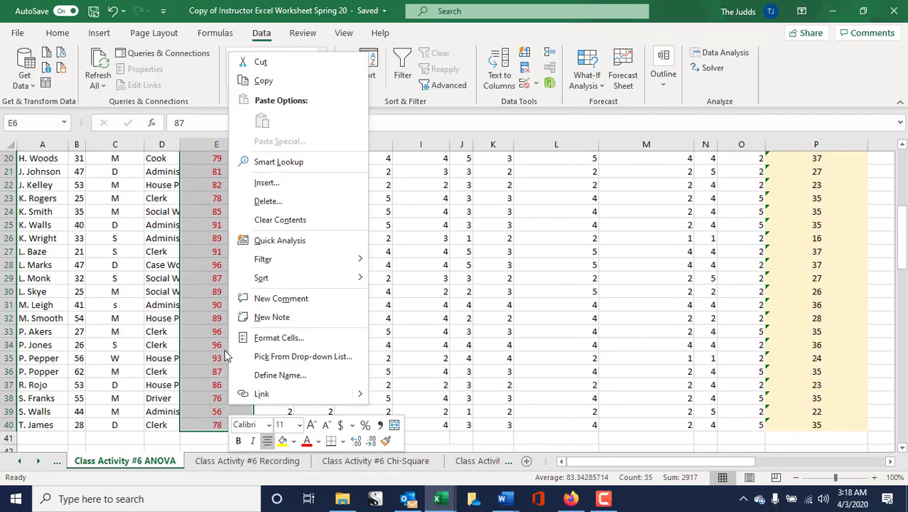
click(263, 80)
click(270, 461)
scroll(260, 224, up, 2)
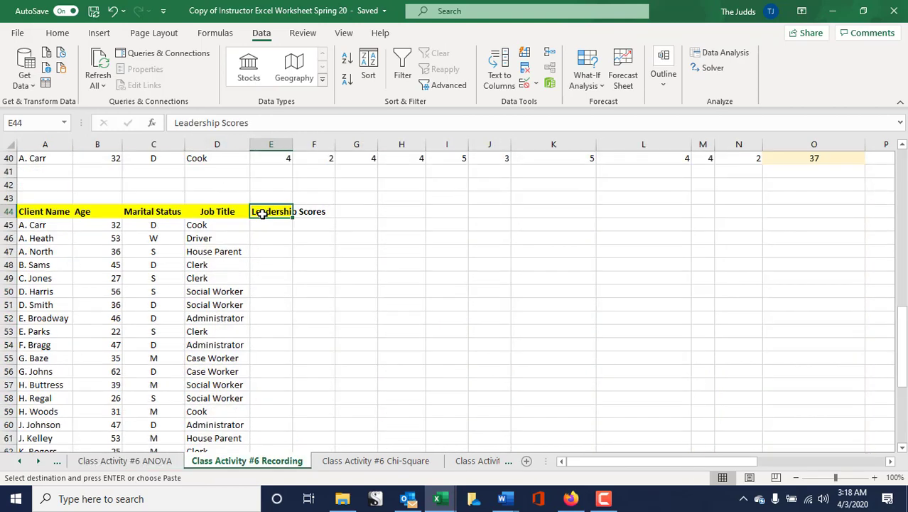
Step: Paste the copied leadership scores into the Leadership Scores column starting at cell E45
click(269, 225)
right_click(269, 225)
click(304, 200)
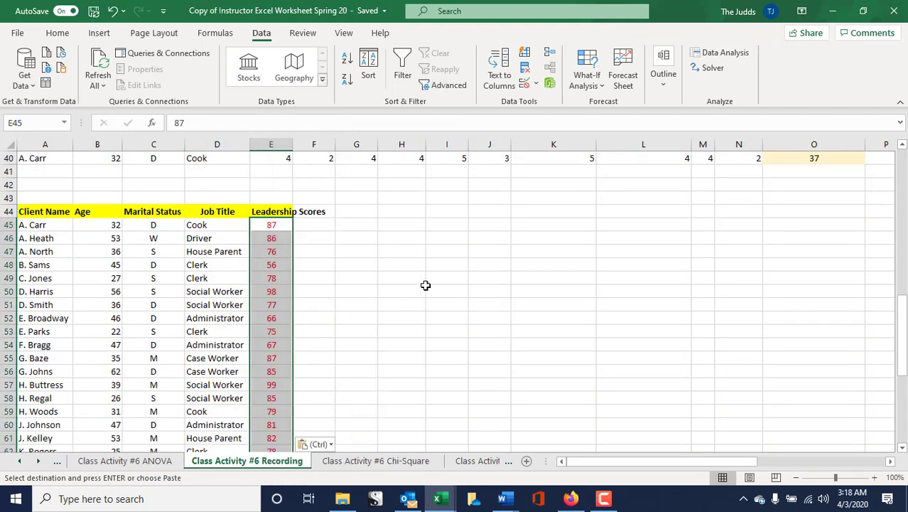
click(443, 324)
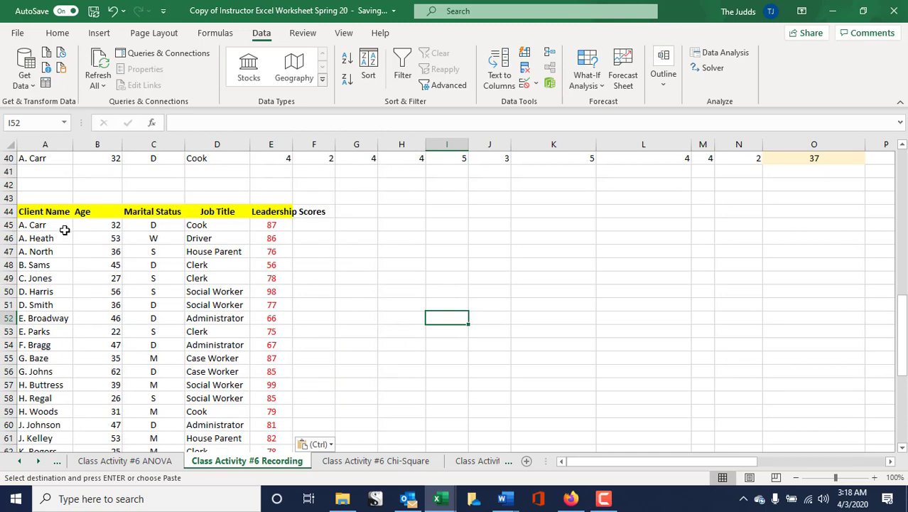
Step: Sort the lower table by Job Title (D45:D79) from A to Z, expanding the selection to the adjacent columns
click(281, 226)
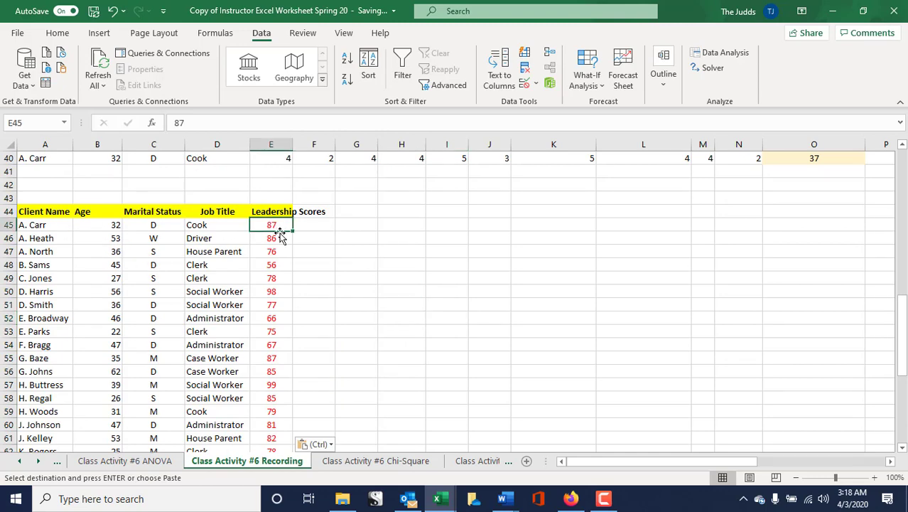
scroll(374, 392, down, 4)
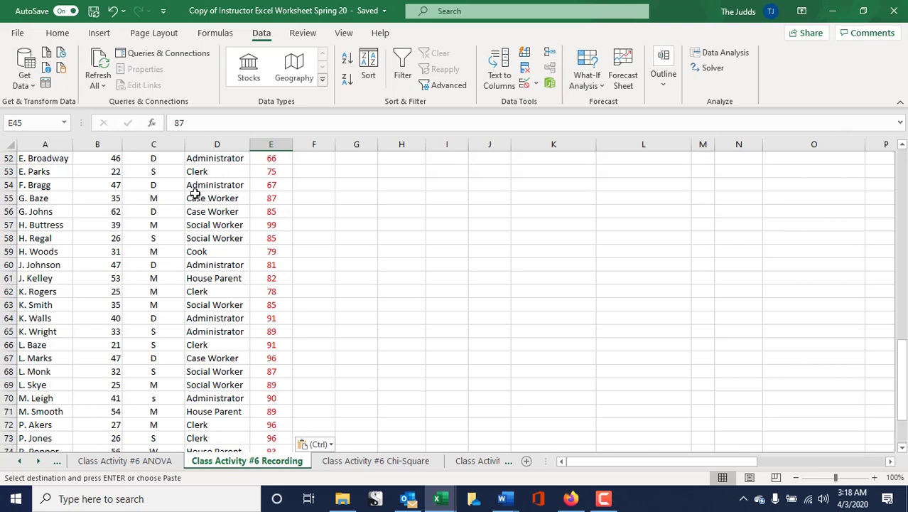
scroll(363, 307, up, 2)
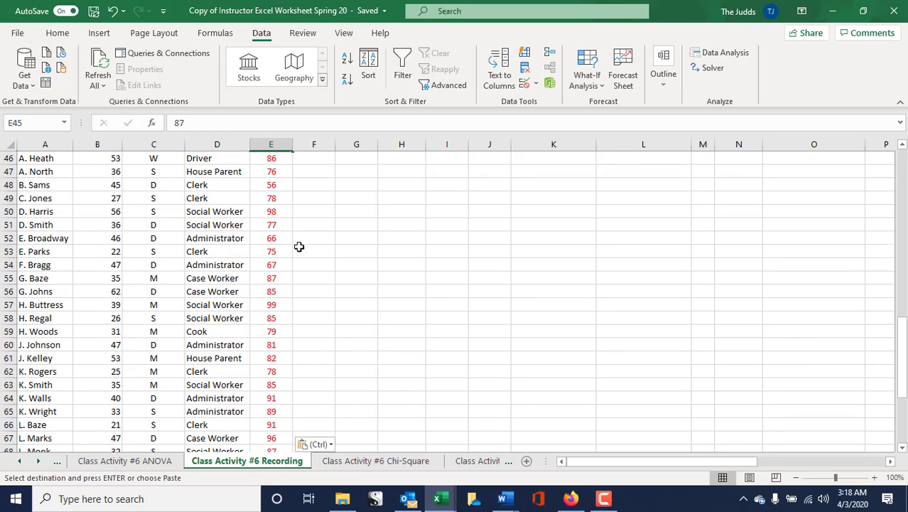
scroll(380, 331, up, 2)
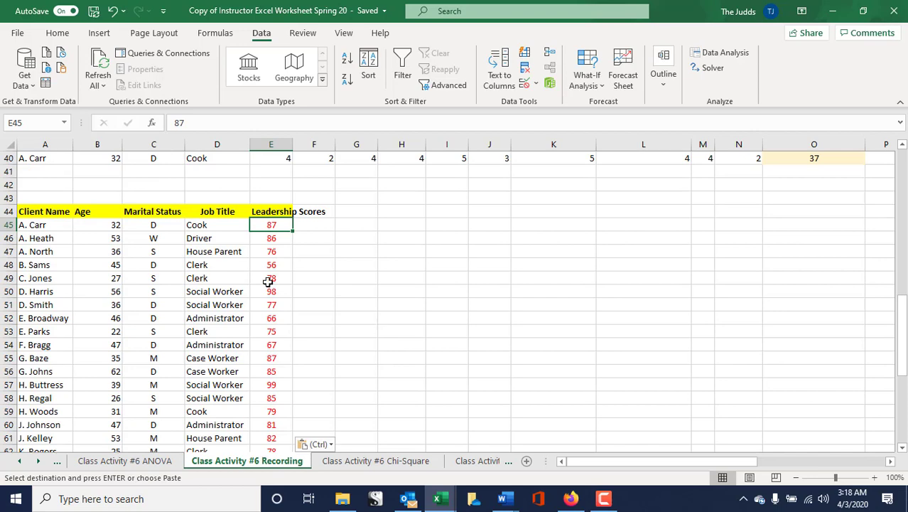
drag(224, 224, 233, 422)
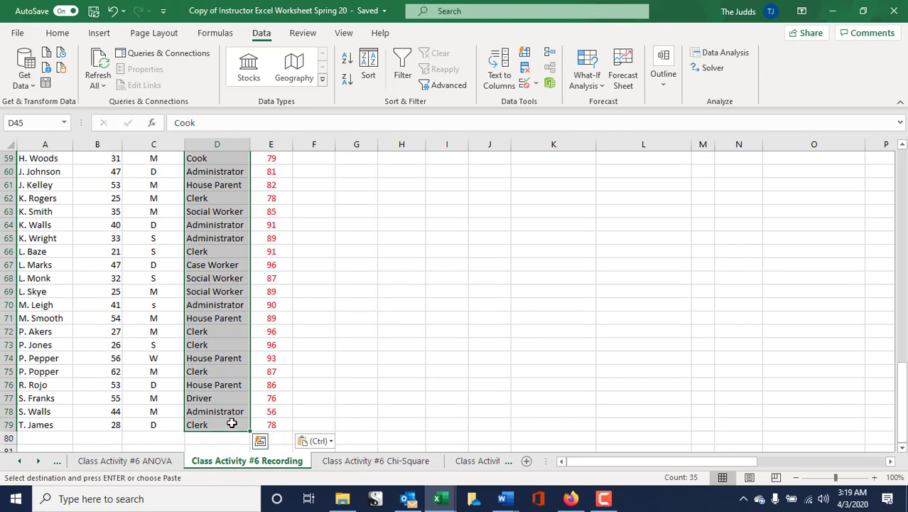
click(352, 62)
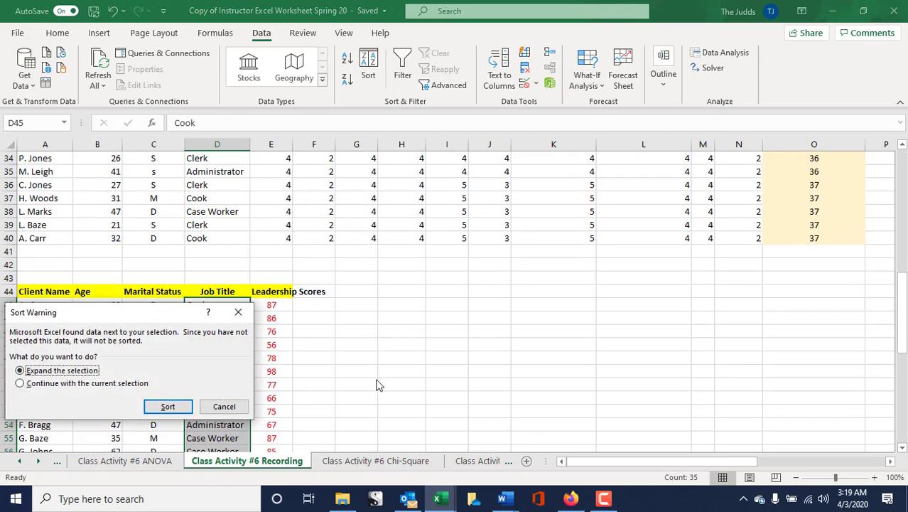
click(176, 413)
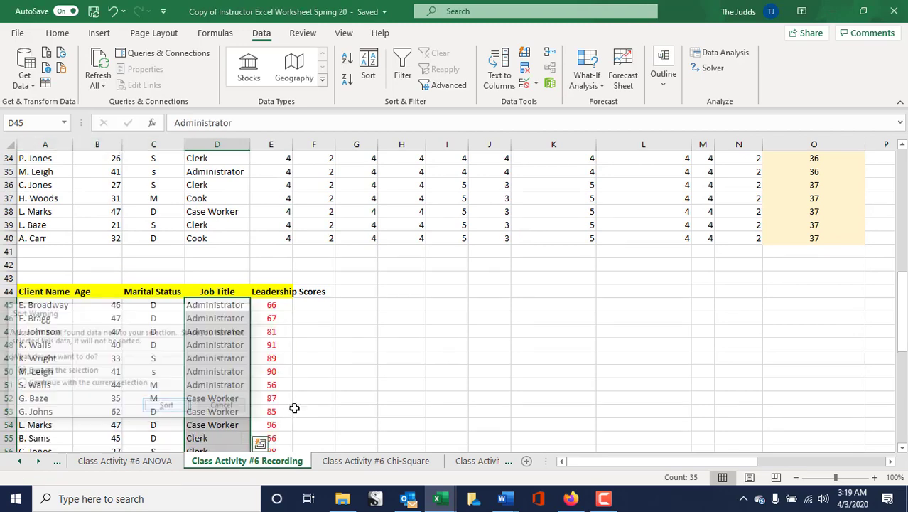
Step: Examine the sorted lower table for the rows belonging to each job title group, from administrators down to social workers
click(402, 396)
scroll(317, 300, down, 1)
drag(237, 268, 238, 345)
scroll(312, 386, down, 2)
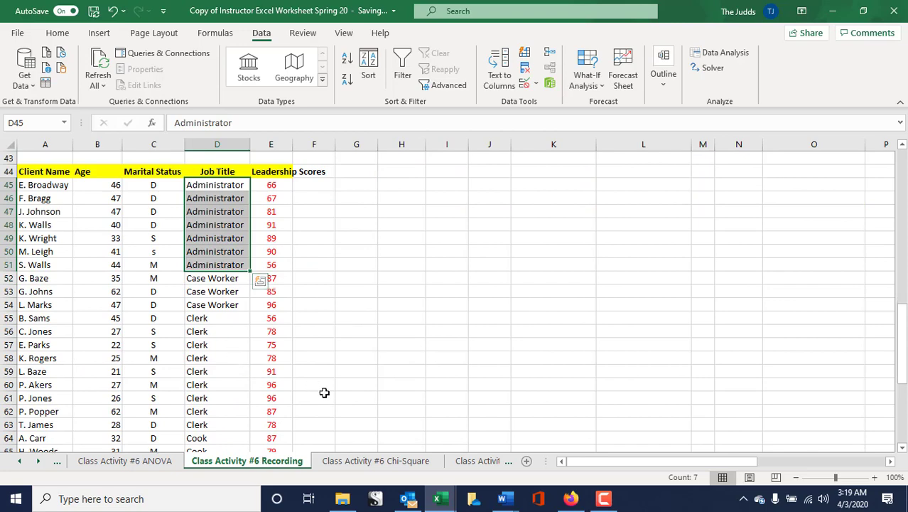
scroll(325, 391, down, 1)
scroll(263, 421, down, 1)
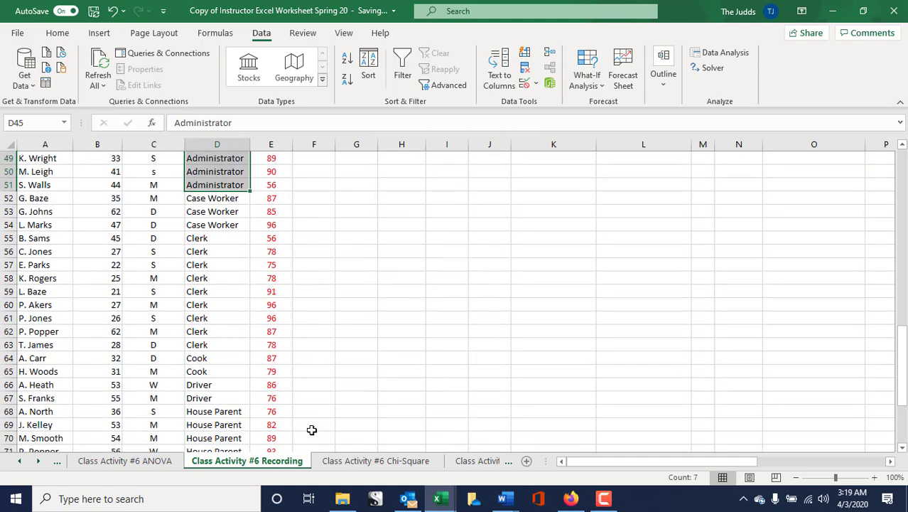
scroll(285, 430, down, 2)
scroll(248, 426, down, 1)
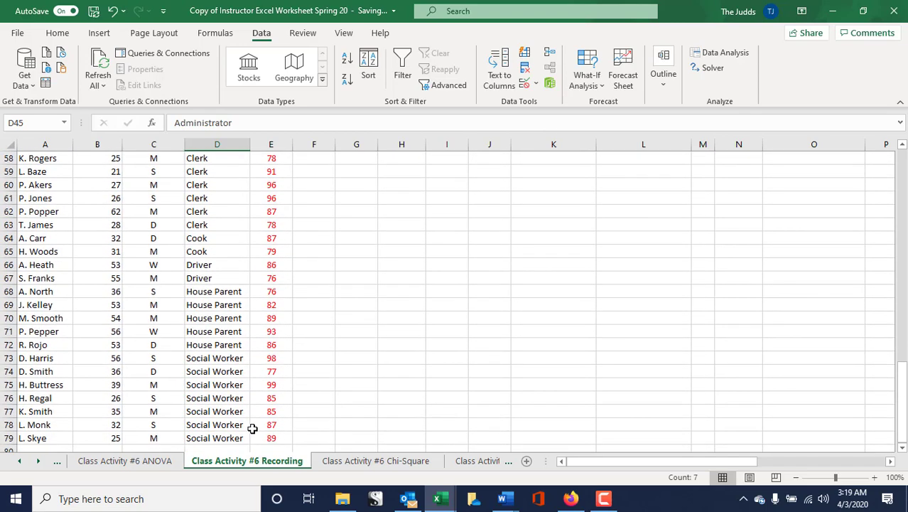
click(408, 412)
scroll(409, 412, down, 2)
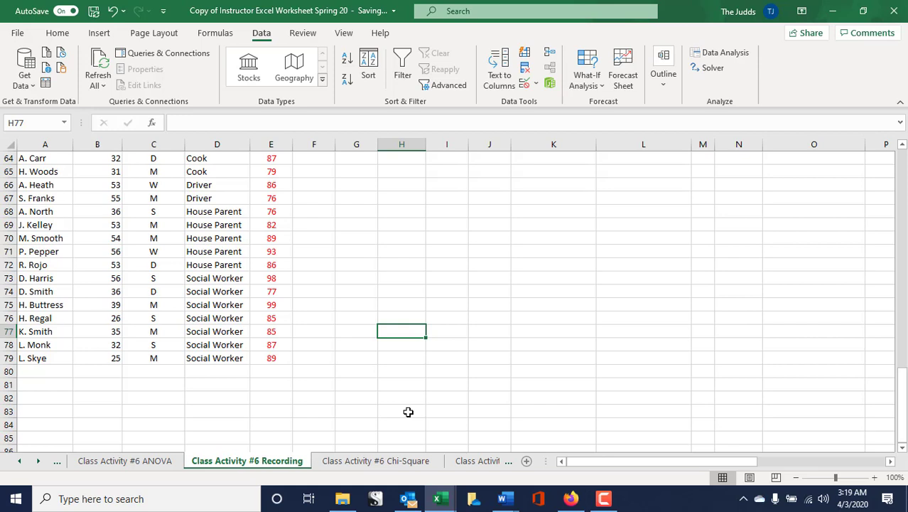
scroll(408, 412, up, 9)
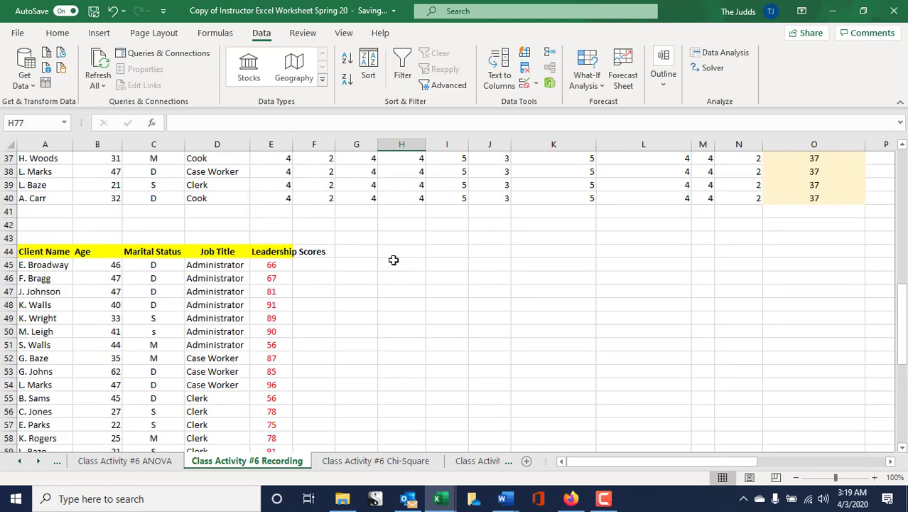
Step: Enter the headers "Administrators", "Social Workers" and "Clerks" in cells H44, I44 and J44
click(421, 250)
mouse_move(420, 250)
mouse_down()
mouse_move(479, 254)
mouse_move(430, 252)
mouse_up()
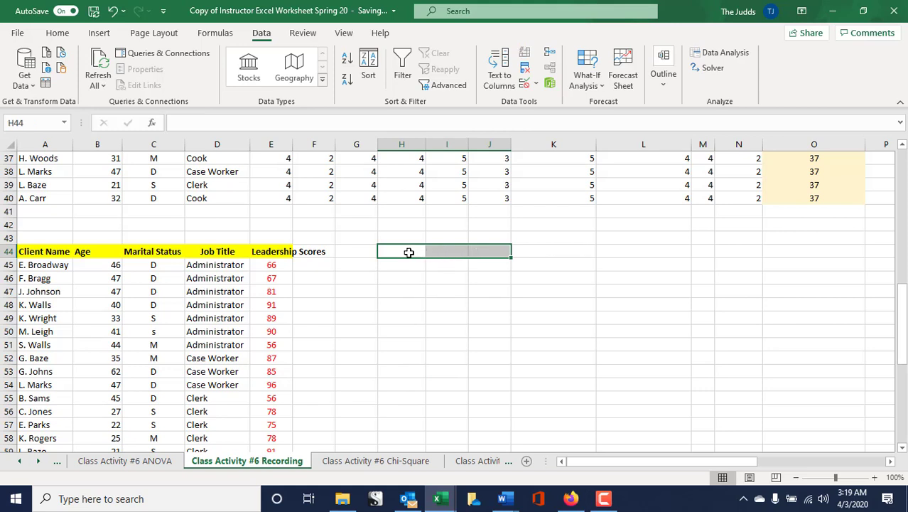
click(408, 254)
text(Ad)
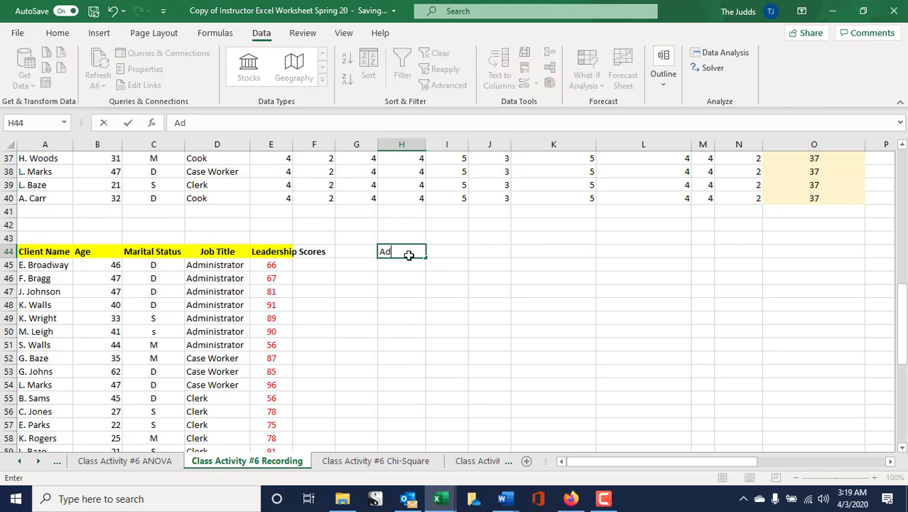
text(ministrators)
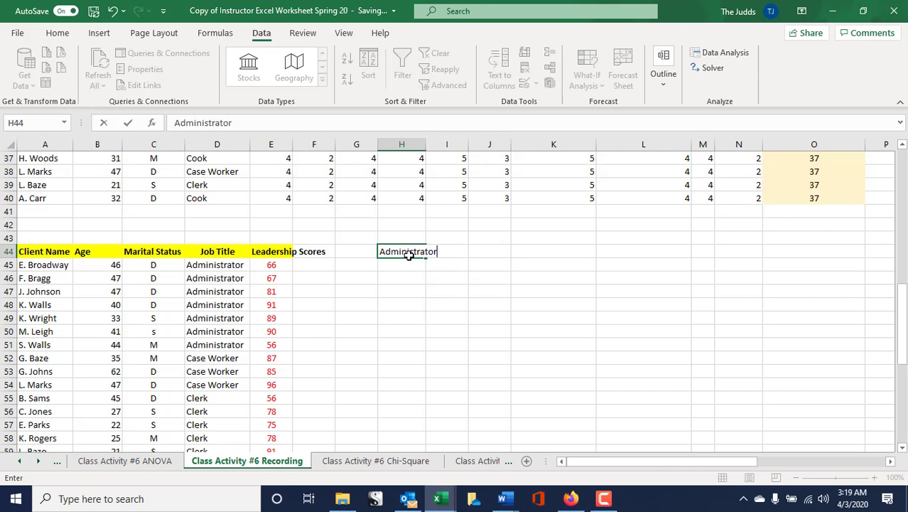
click(433, 284)
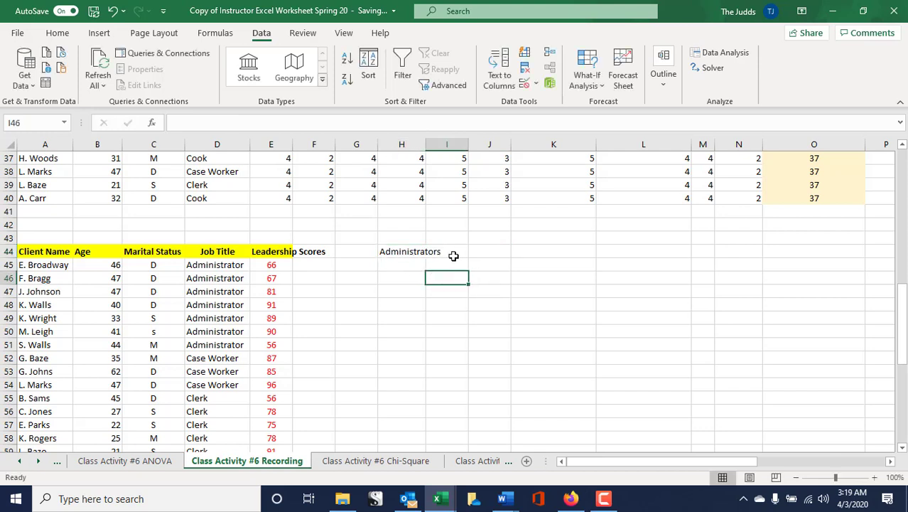
click(455, 253)
text(S)
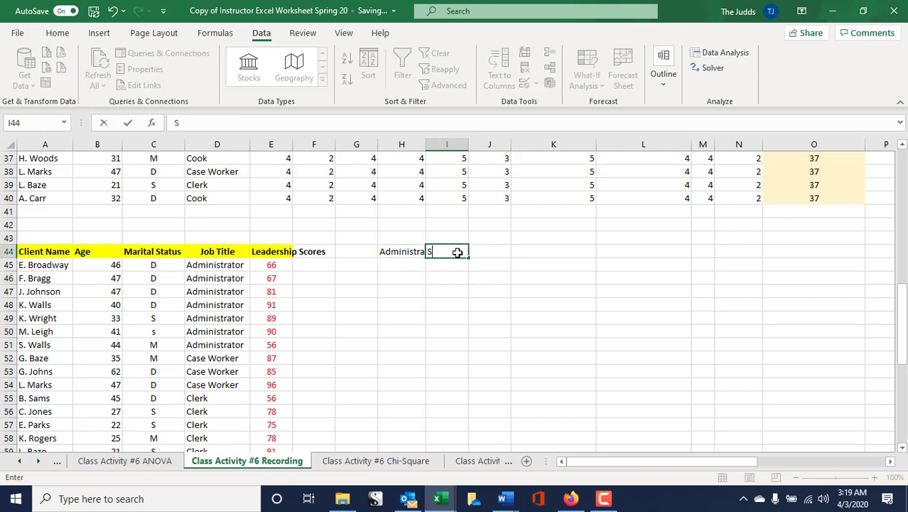
text(ocial Workers)
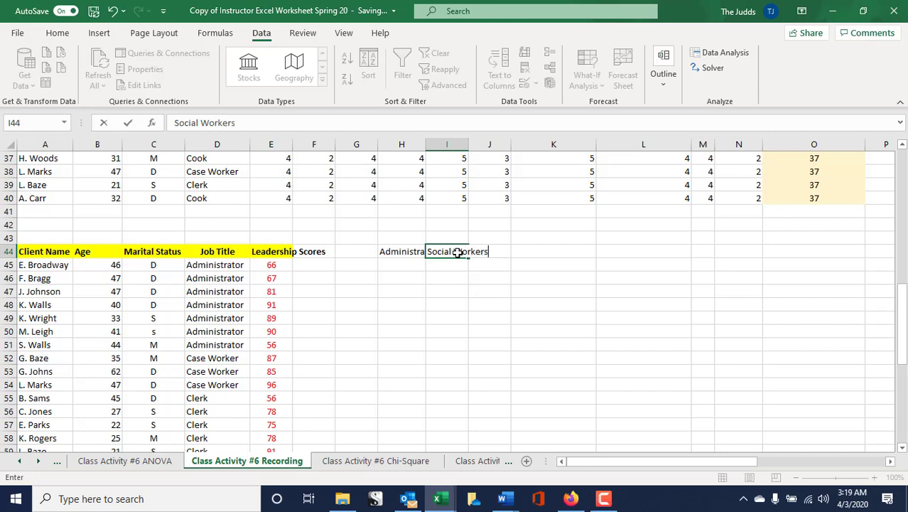
click(493, 269)
click(501, 256)
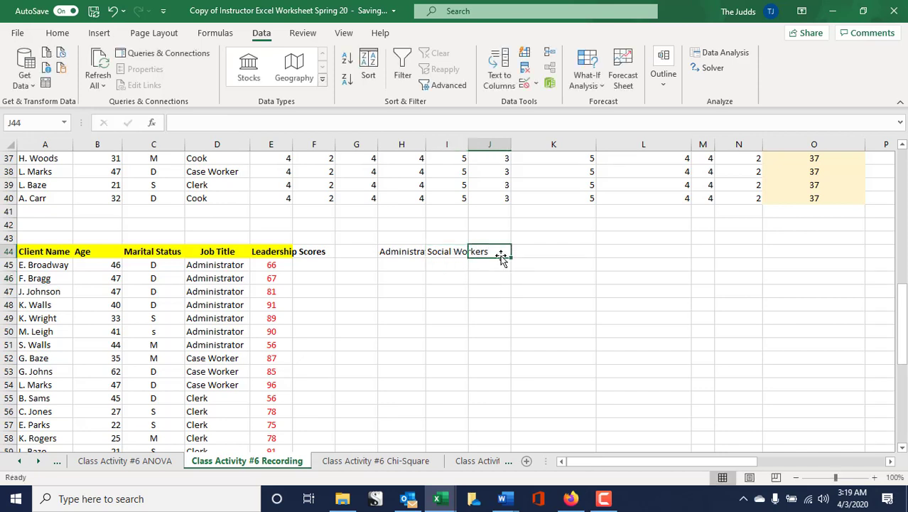
text(Clerks)
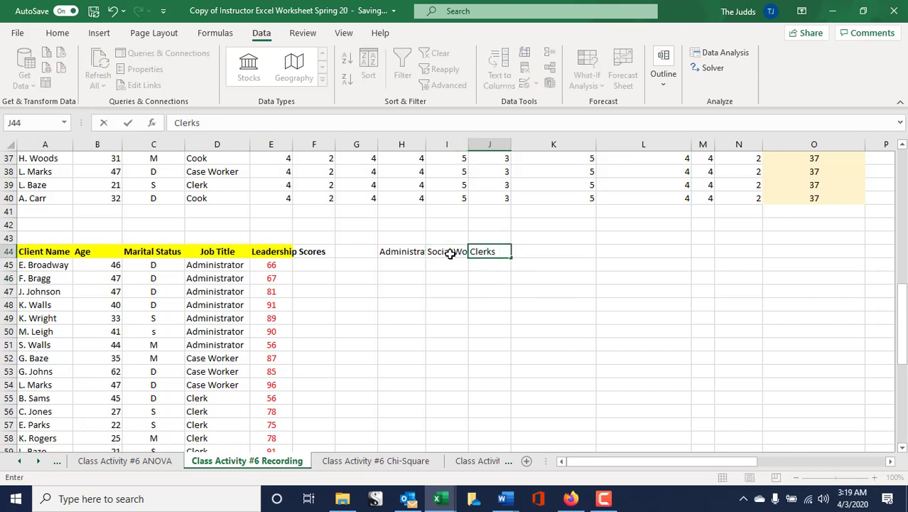
Step: AutoFit the widths of columns H to J to the headers in H44:J44
drag(416, 254, 478, 251)
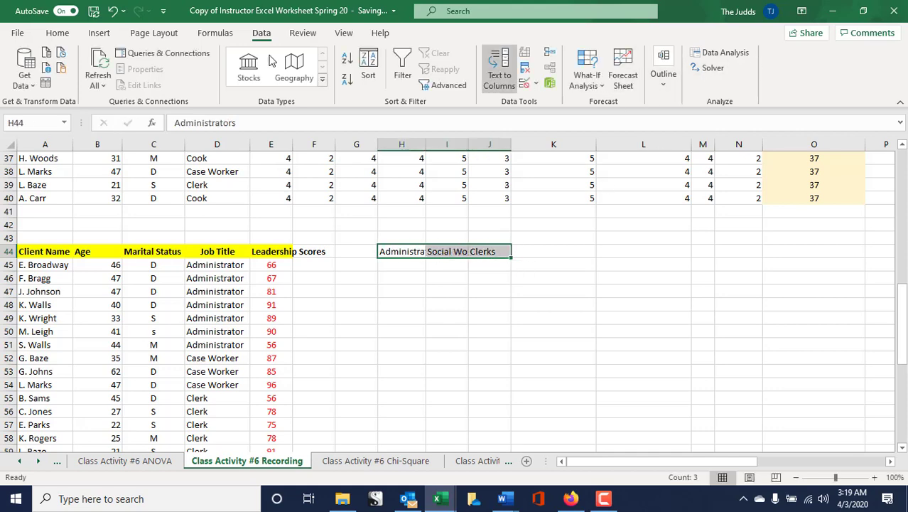
click(57, 32)
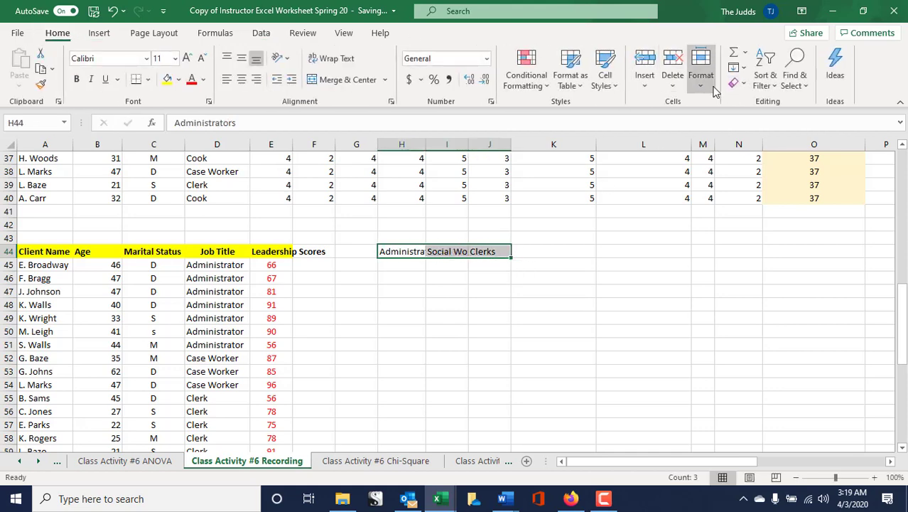
click(704, 82)
click(579, 342)
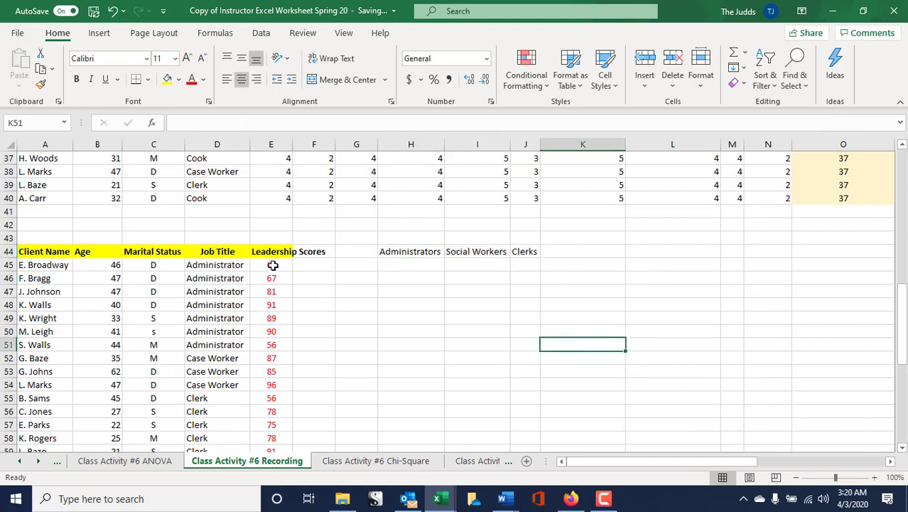
Step: Copy the administrators' leadership scores in E45:E51 into the Administrators column starting at H45
drag(273, 264, 279, 341)
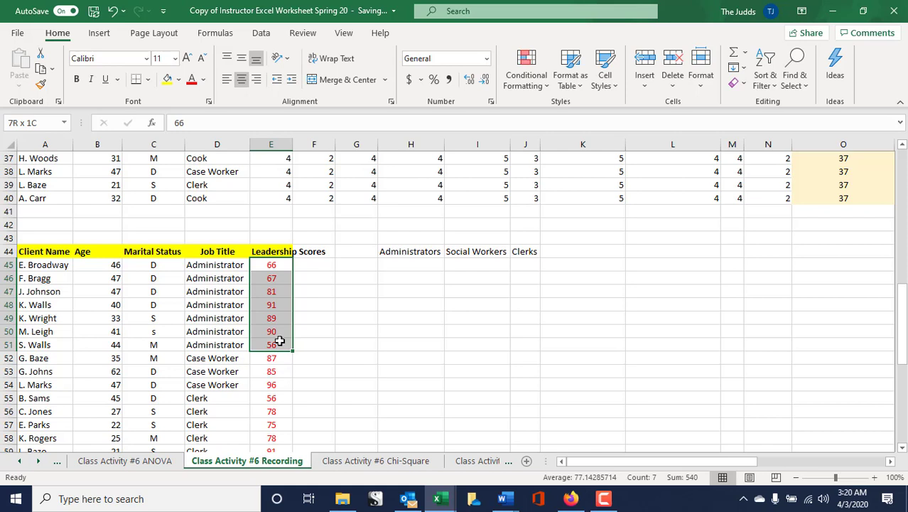
drag(279, 341, 280, 341)
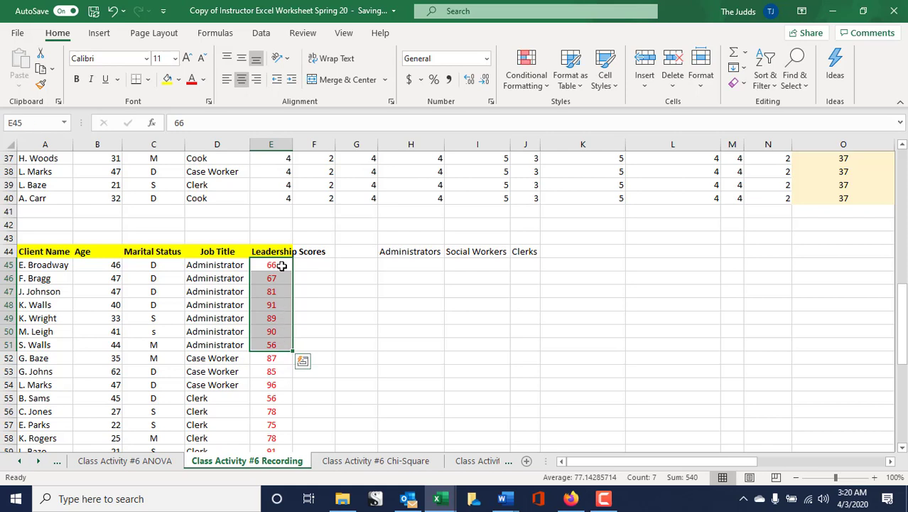
right_click(282, 265)
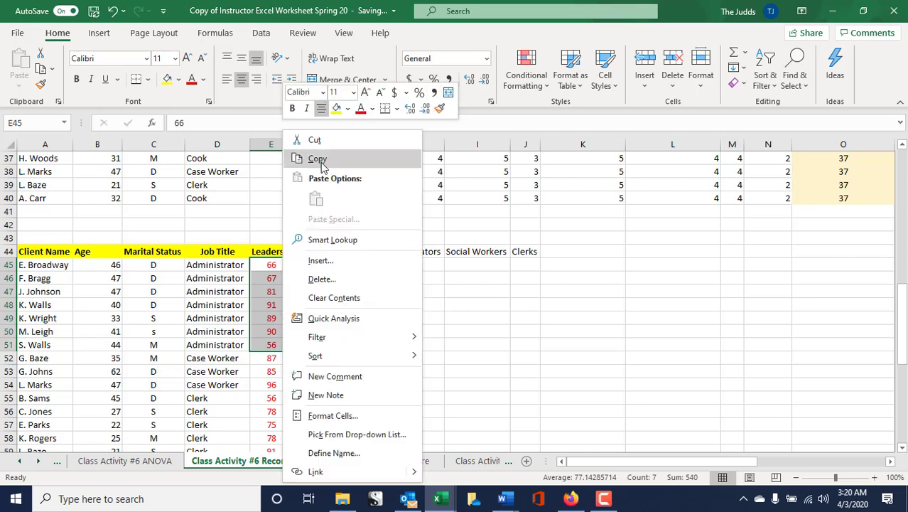
click(321, 172)
click(414, 263)
right_click(414, 263)
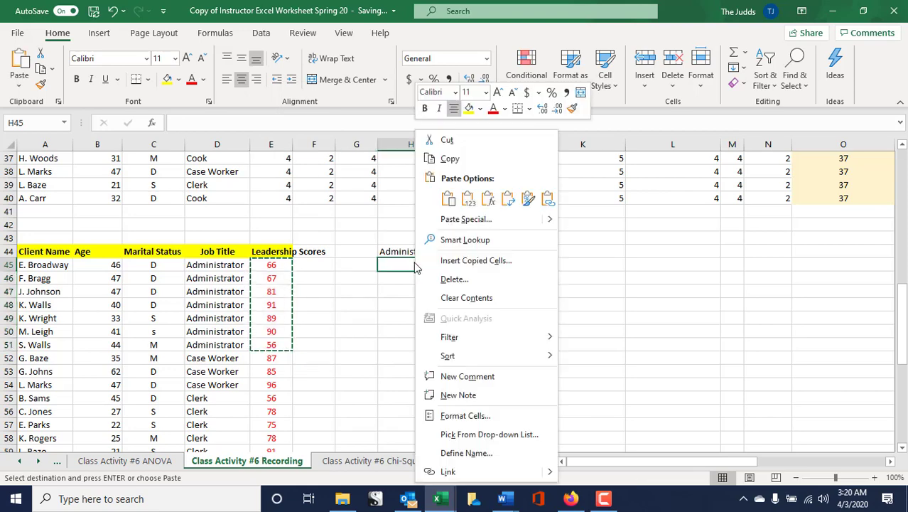
click(449, 193)
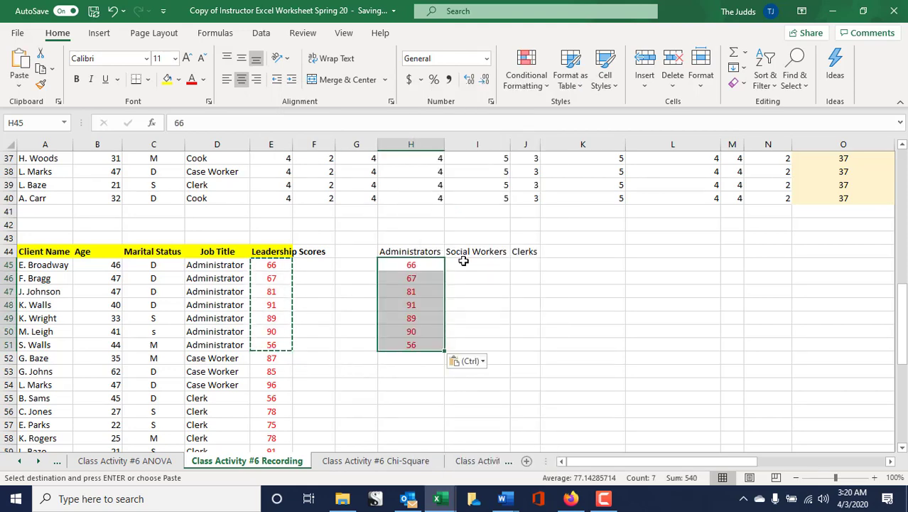
Step: Copy the social workers' leadership scores in E73:E79 into the Social Workers column starting at I45
key(Right)
scroll(328, 333, down, 7)
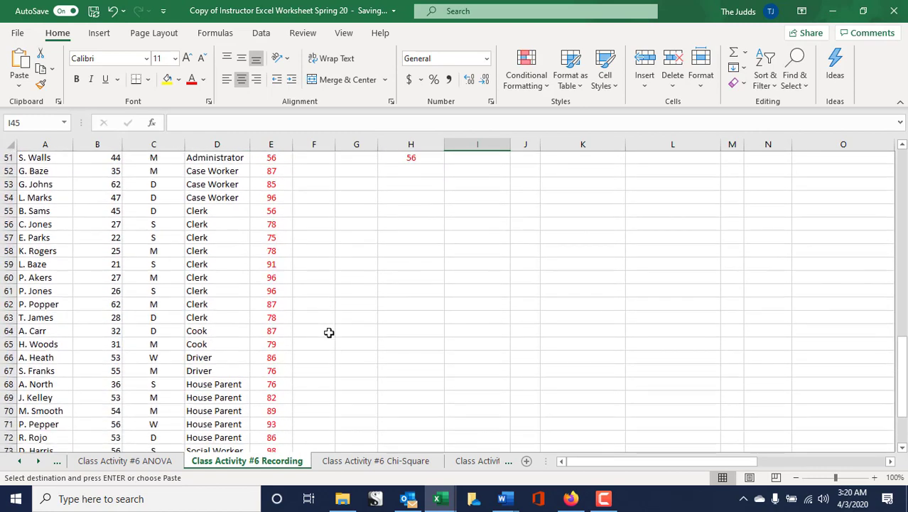
scroll(331, 327, down, 1)
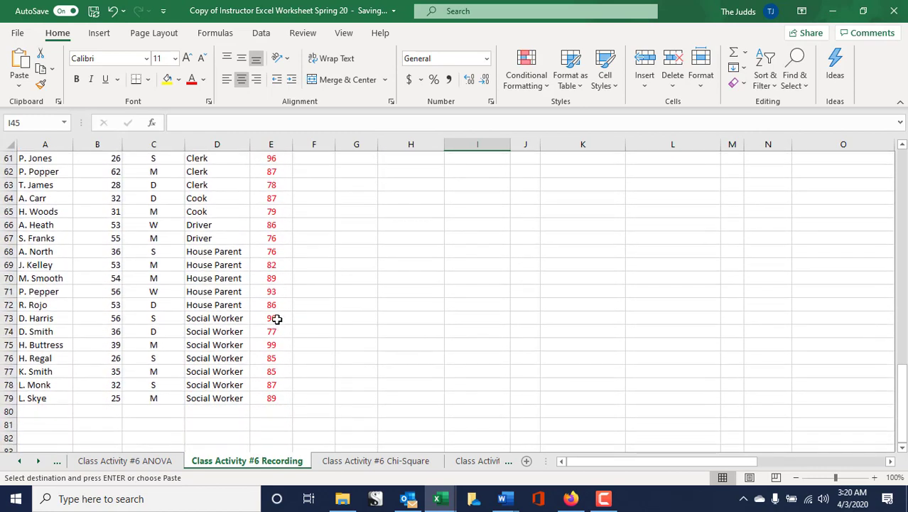
drag(276, 319, 282, 396)
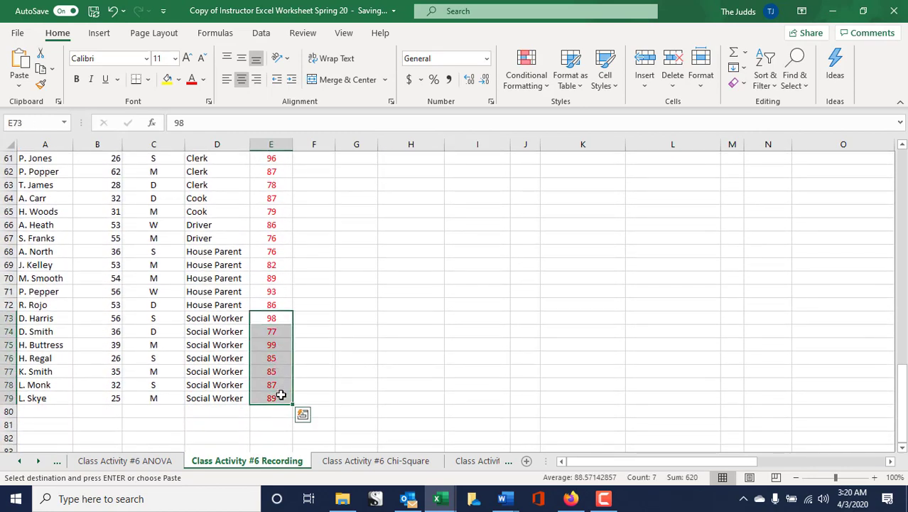
right_click(281, 395)
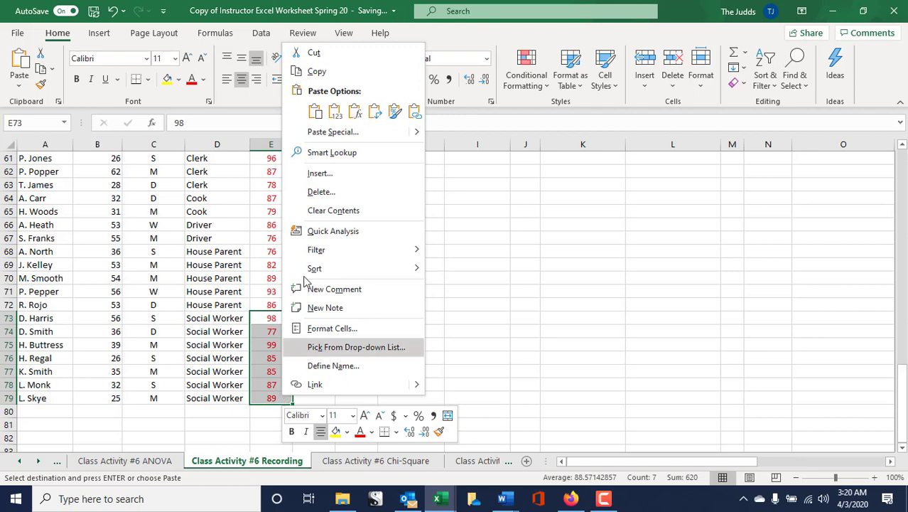
click(317, 72)
scroll(485, 249, up, 7)
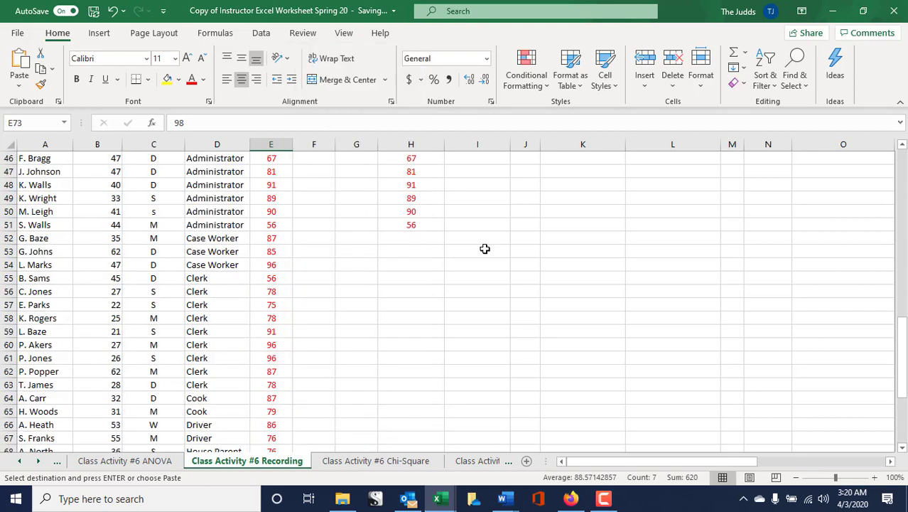
right_click(485, 223)
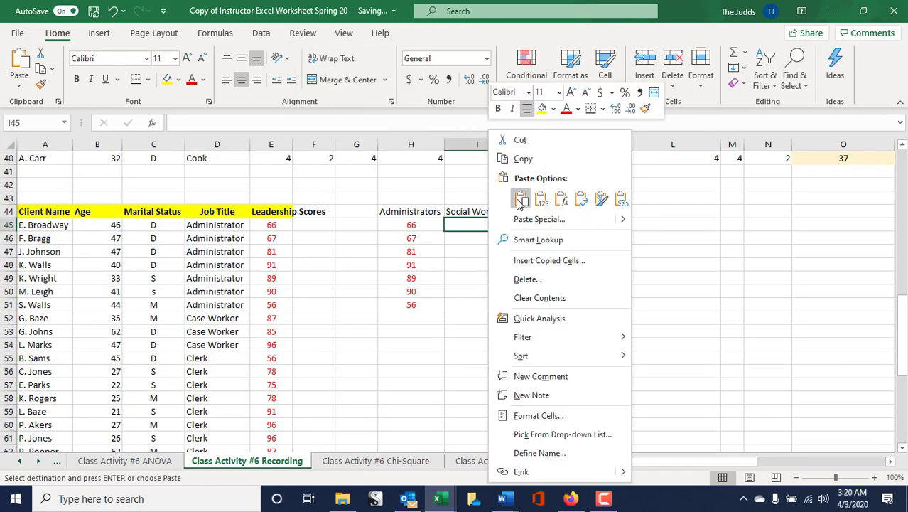
click(520, 199)
Step: Copy the clerks' leadership scores in E55:E62 into the Clerks column starting at J45
scroll(296, 328, down, 1)
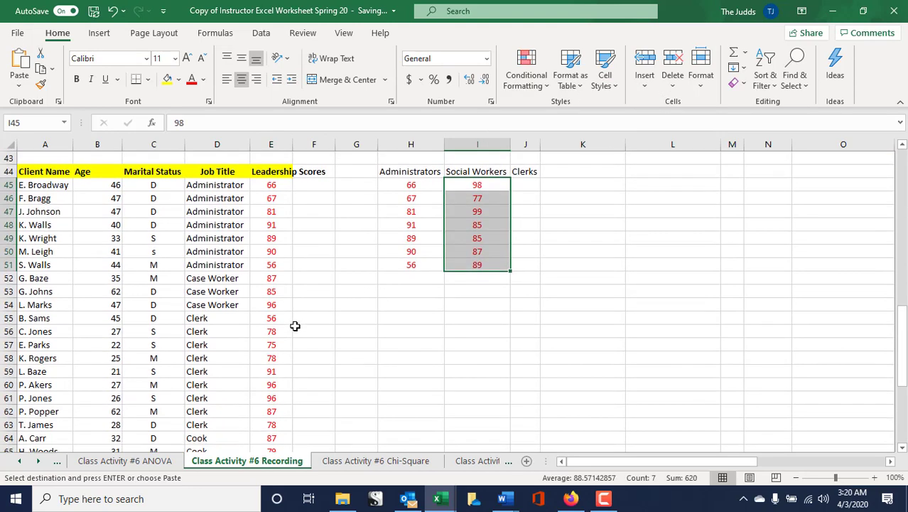
drag(274, 320, 274, 408)
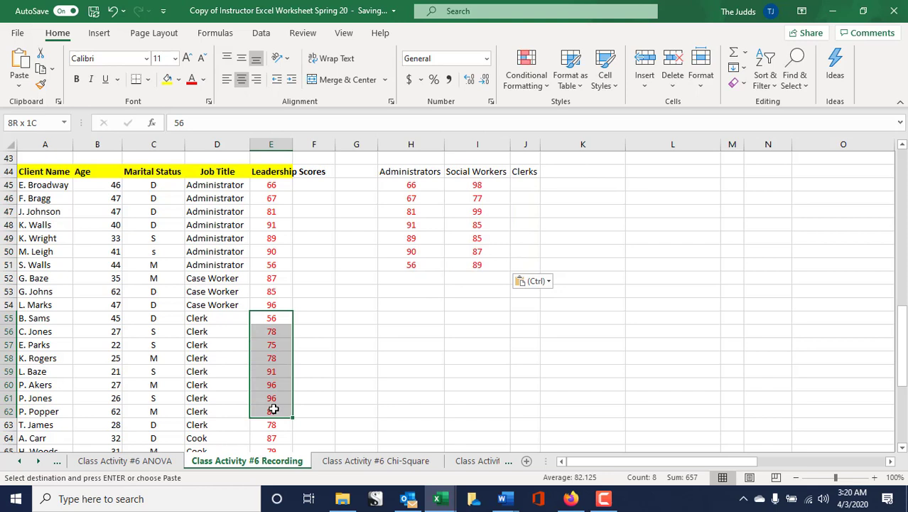
right_click(281, 383)
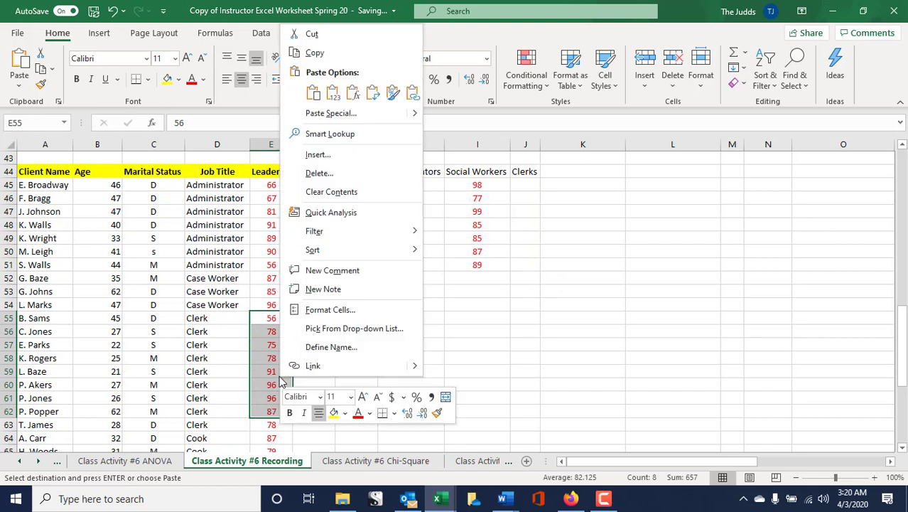
click(316, 54)
click(524, 184)
right_click(526, 186)
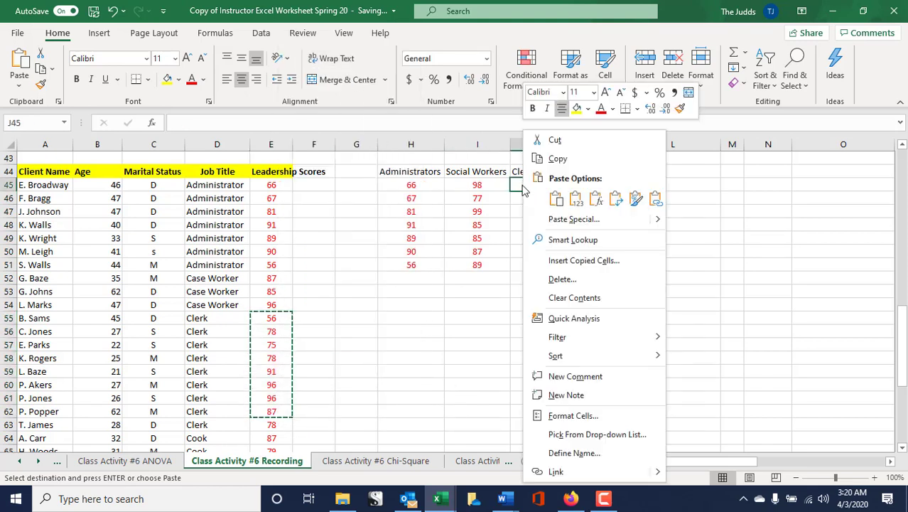
click(556, 199)
click(451, 371)
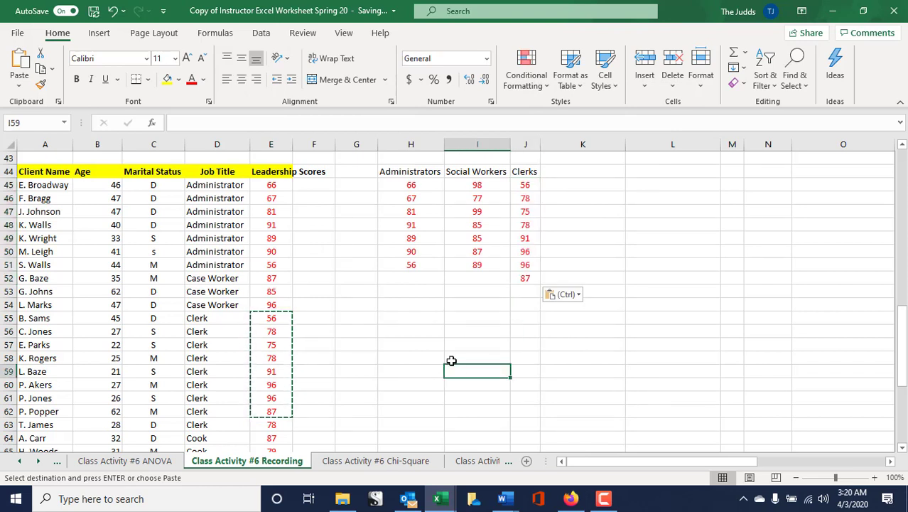
click(411, 359)
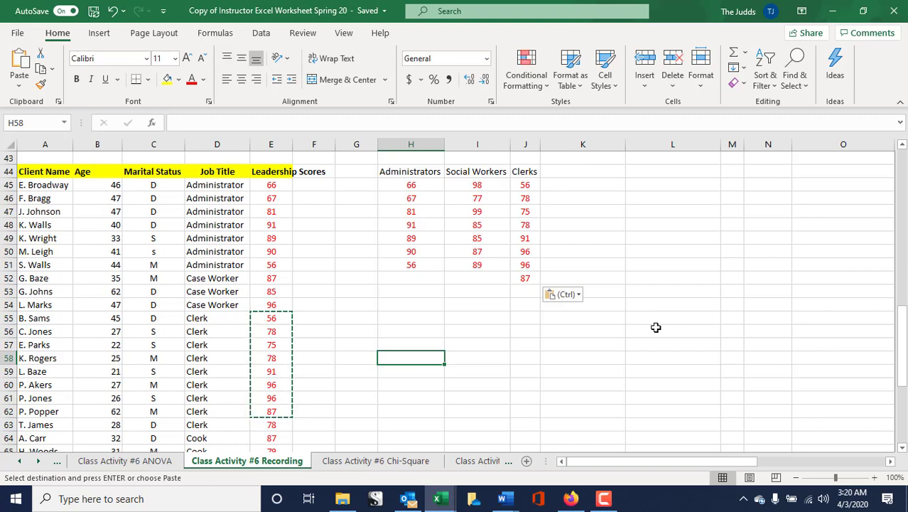
click(290, 187)
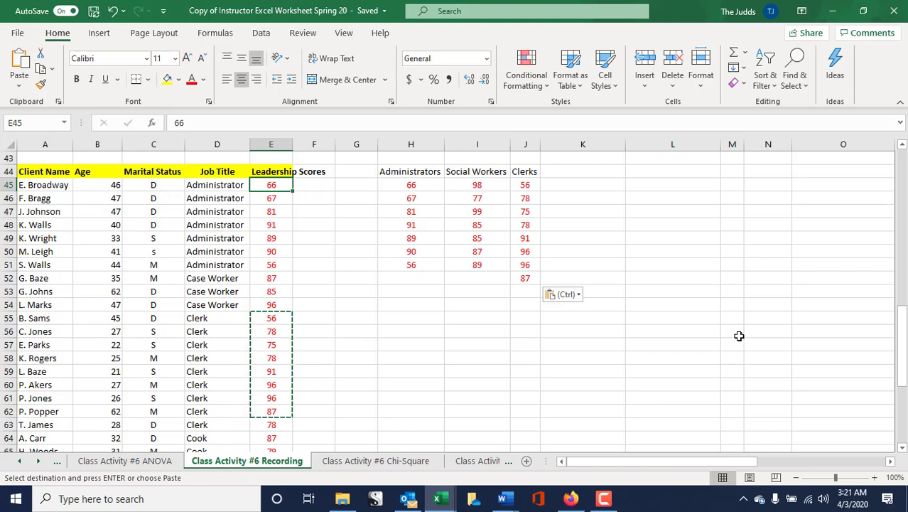
Step: Start a Descriptive Statistics analysis with the Administrators column H44:H51 as input range and labels in the first row
click(415, 331)
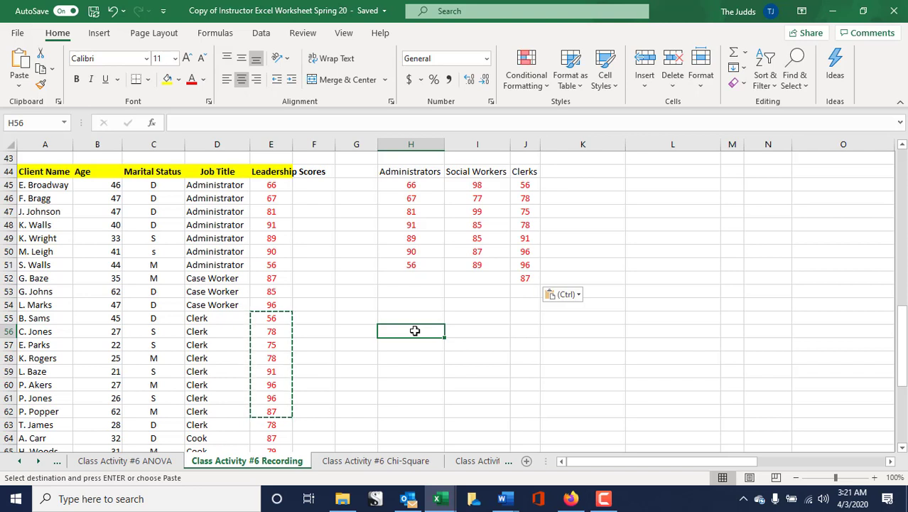
click(261, 32)
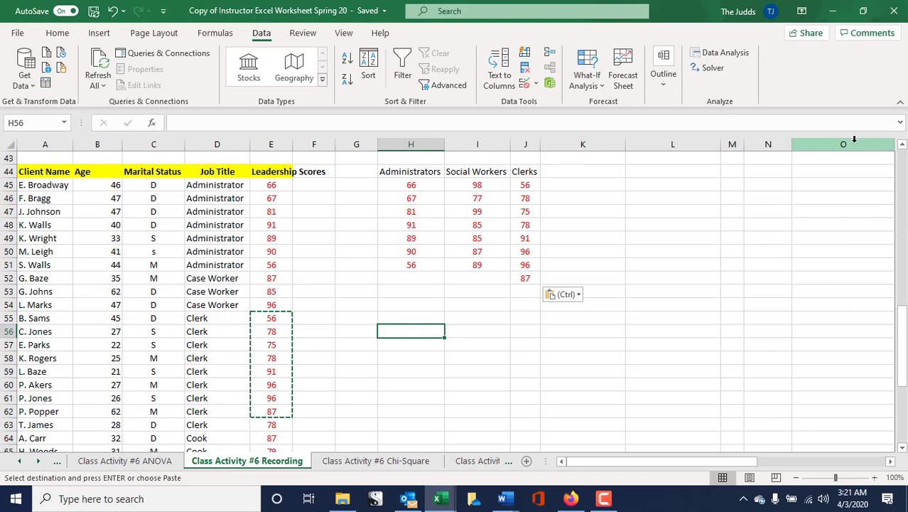
click(725, 53)
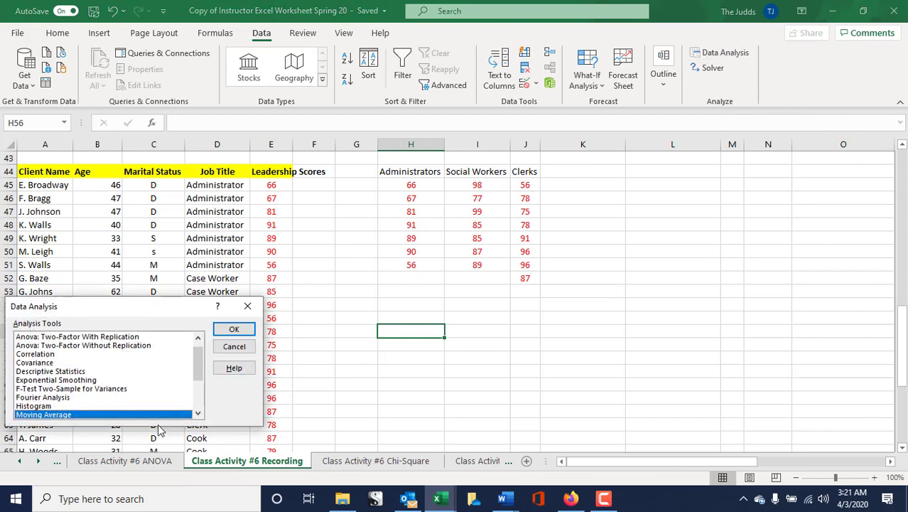
click(76, 371)
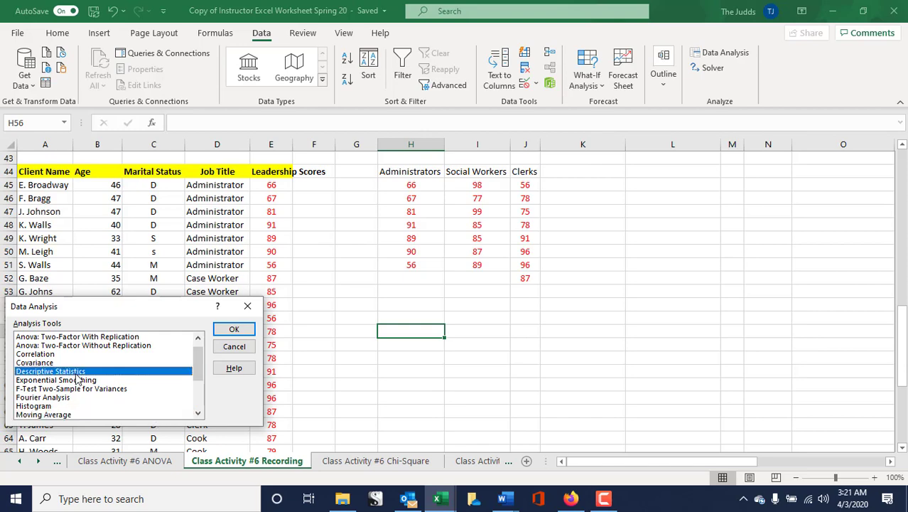
click(229, 330)
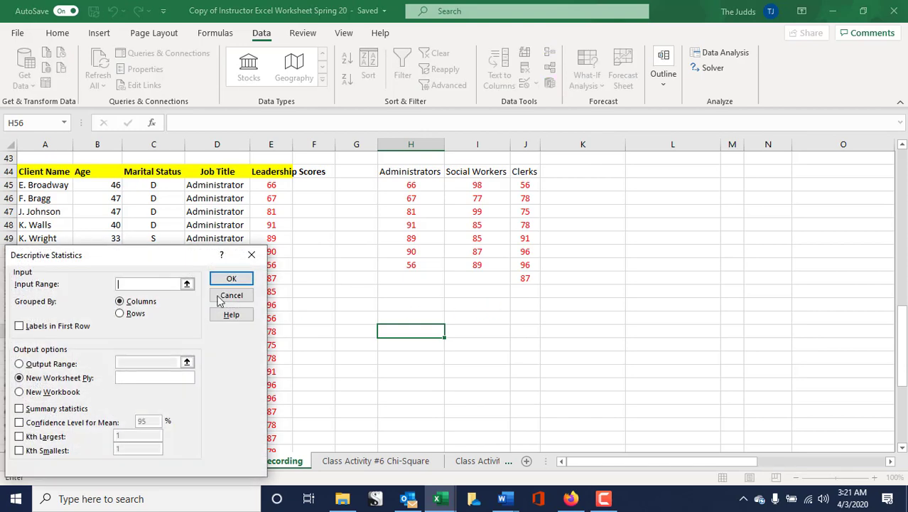
click(186, 284)
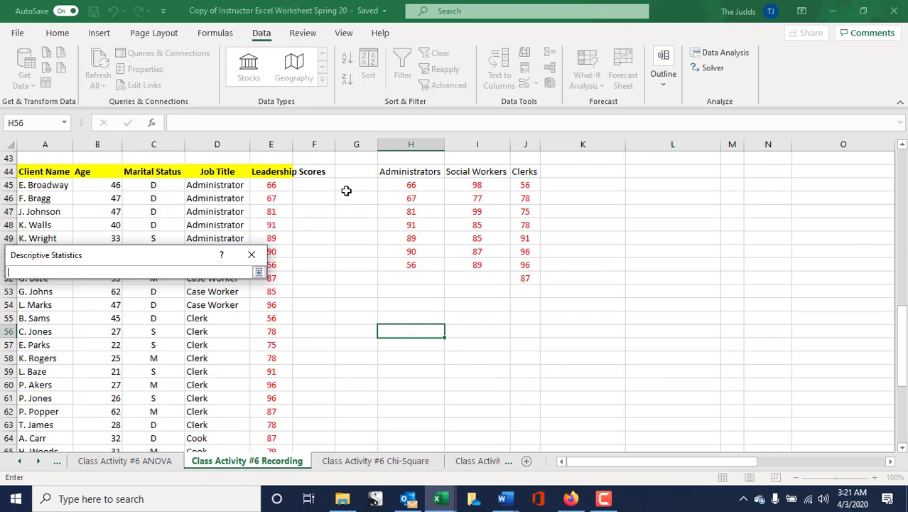
drag(392, 174, 402, 266)
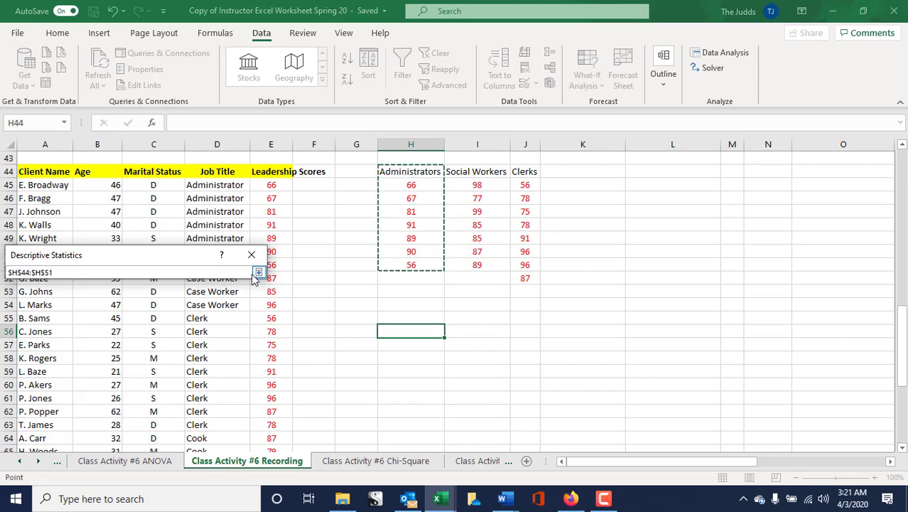
click(258, 272)
click(20, 327)
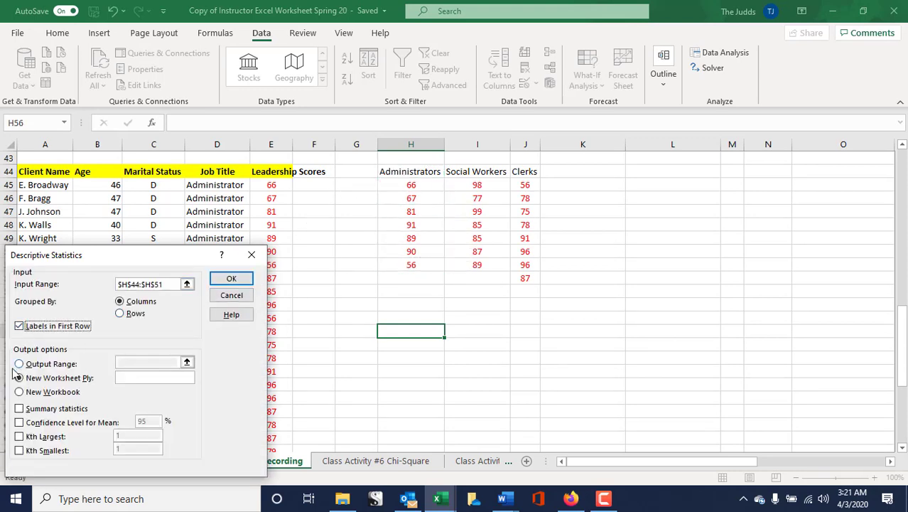
Step: Set the output range to H56:I56, include summary statistics, and generate the Administrators' descriptive statistics
click(19, 363)
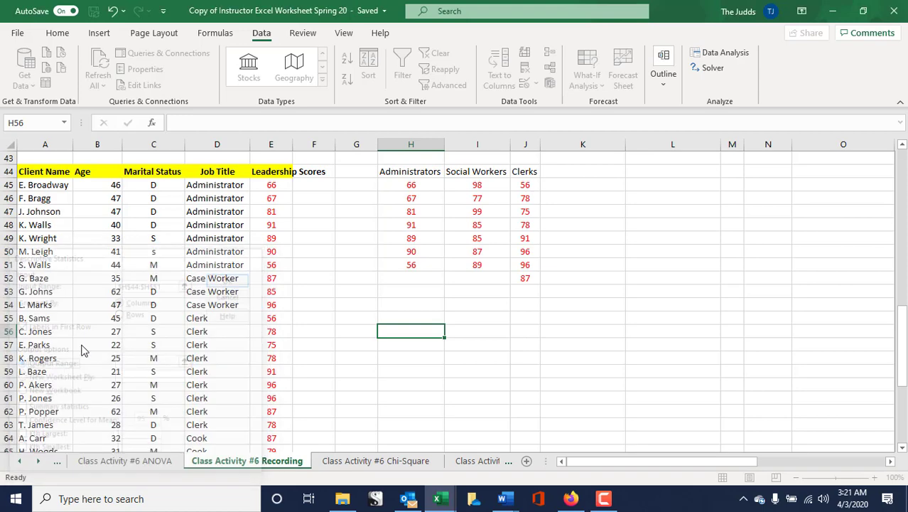
click(183, 359)
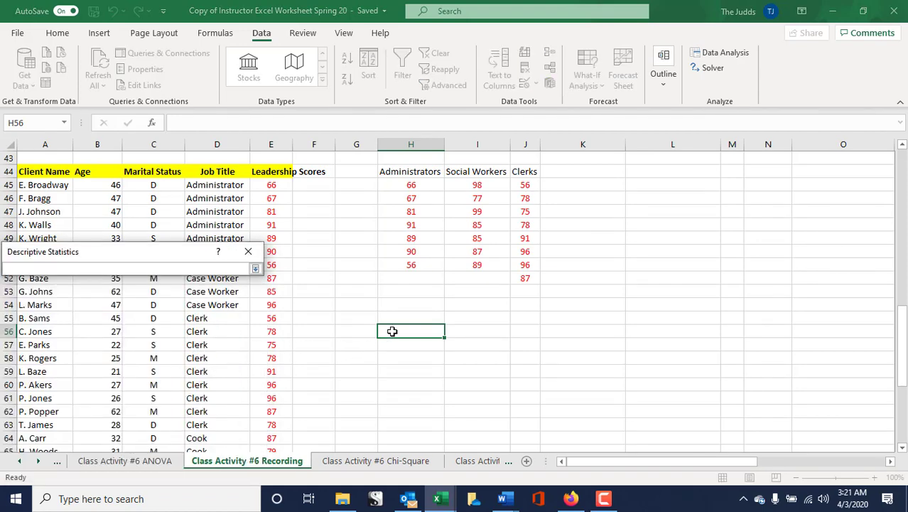
drag(391, 331, 485, 335)
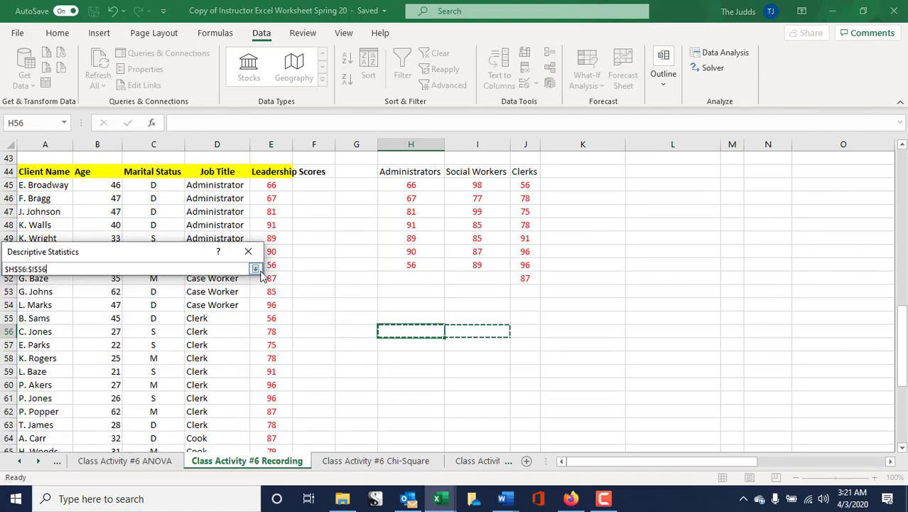
click(255, 268)
click(16, 405)
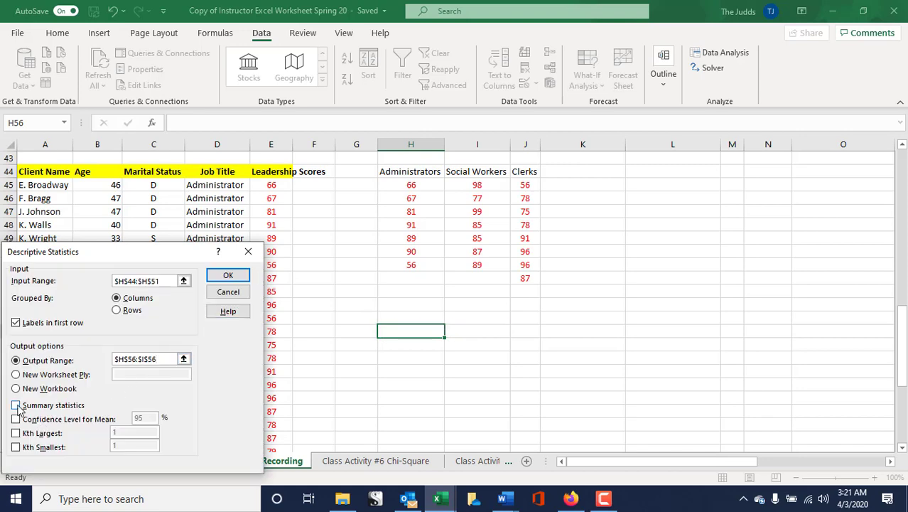
click(232, 275)
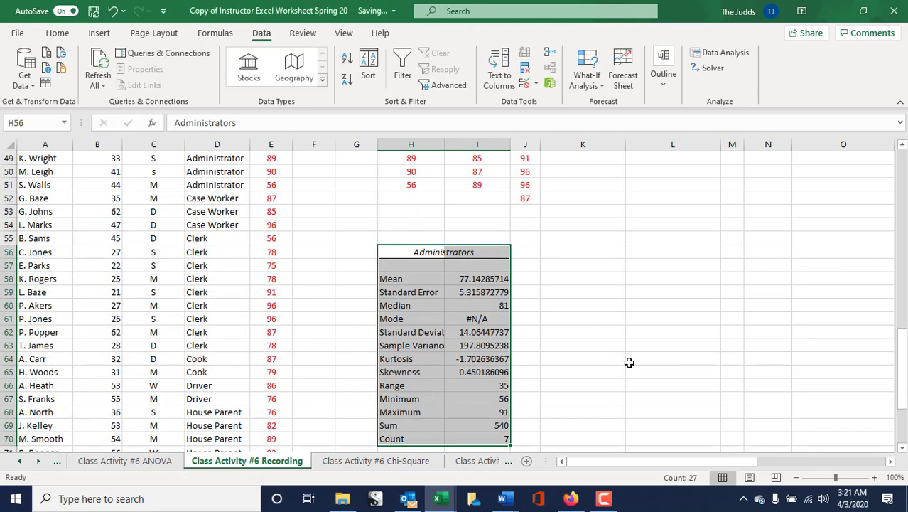
Step: Start another Descriptive Statistics analysis with the Social Workers column I44:I51 as the input range
scroll(604, 334, up, 1)
click(574, 292)
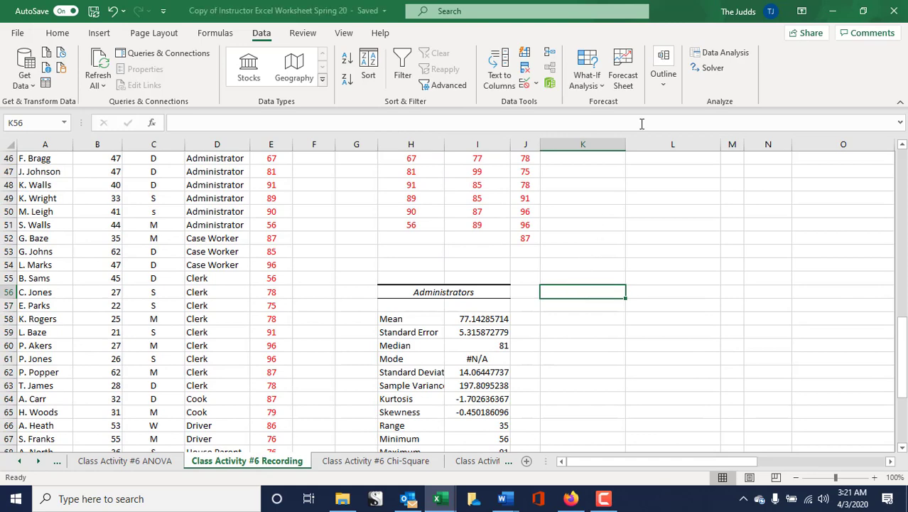
click(721, 52)
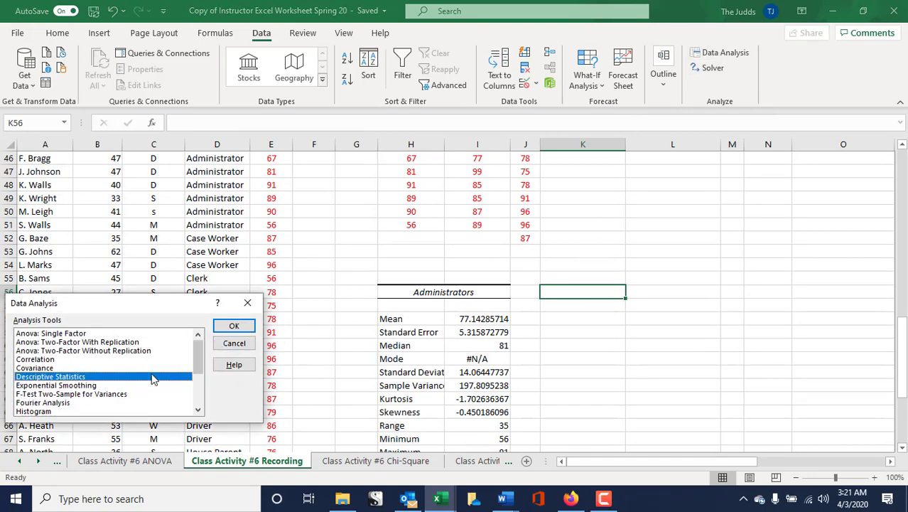
click(234, 326)
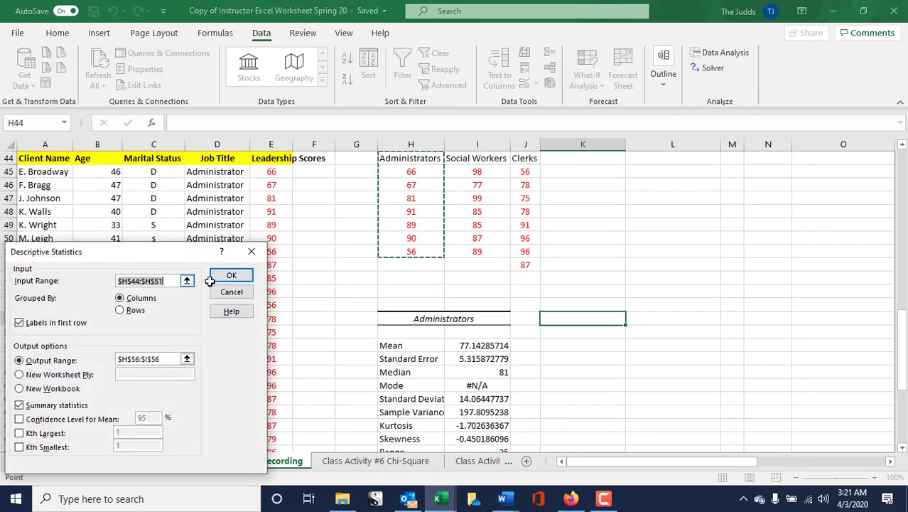
click(186, 284)
scroll(700, 378, up, 2)
drag(489, 321, 481, 411)
scroll(625, 392, down, 5)
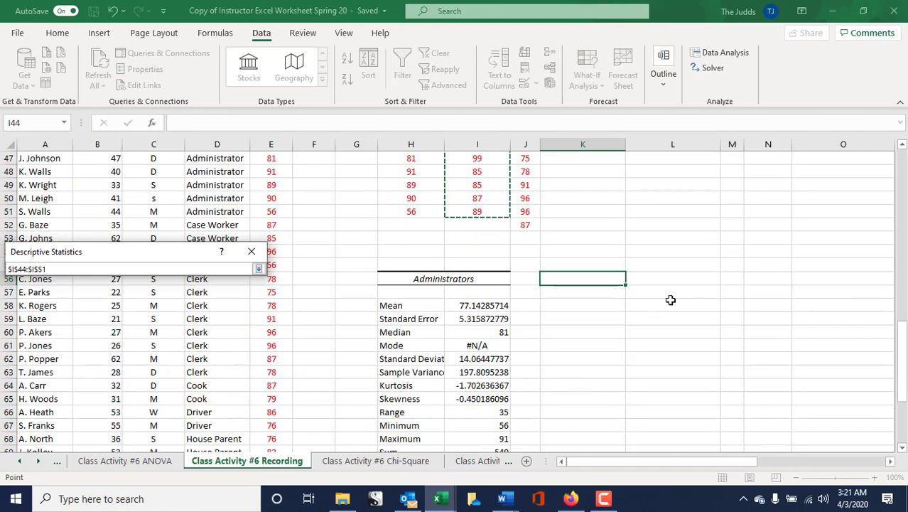
click(258, 268)
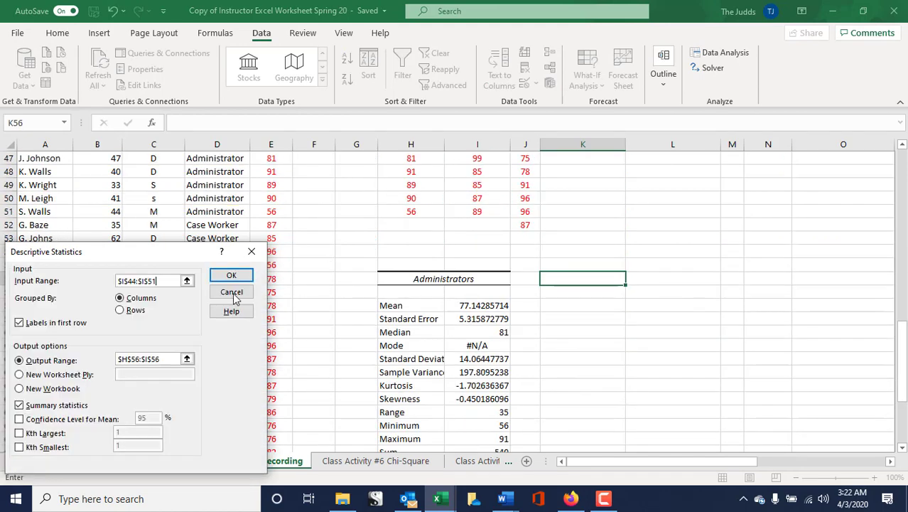
Step: Set the output range to K56:L56 and generate the Social Workers' descriptive statistics
click(187, 360)
drag(578, 280, 711, 283)
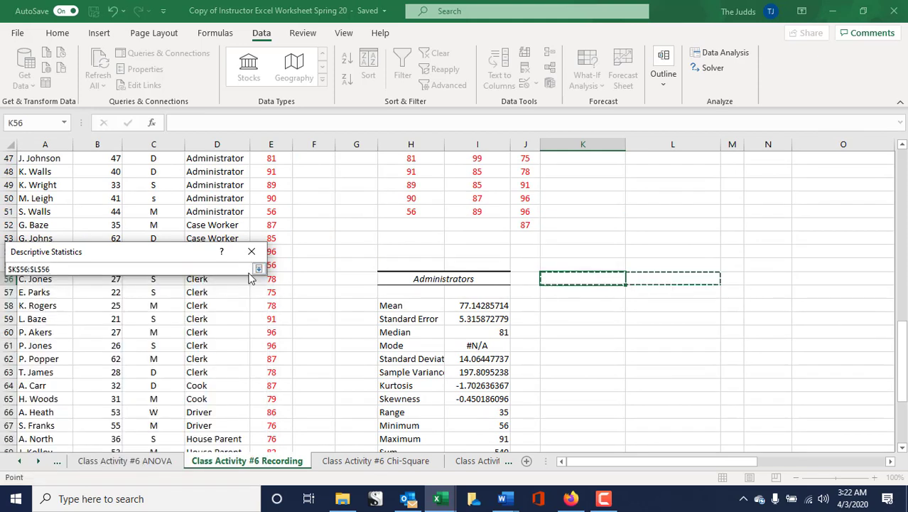
click(259, 269)
click(235, 275)
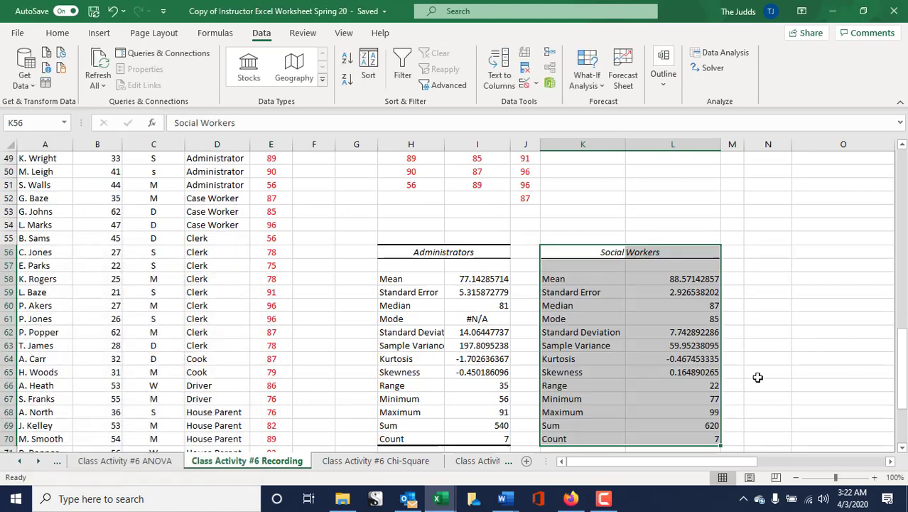
Step: Start another Descriptive Statistics analysis with the Clerks column J44:J52 as the input range
scroll(758, 377, up, 2)
click(758, 333)
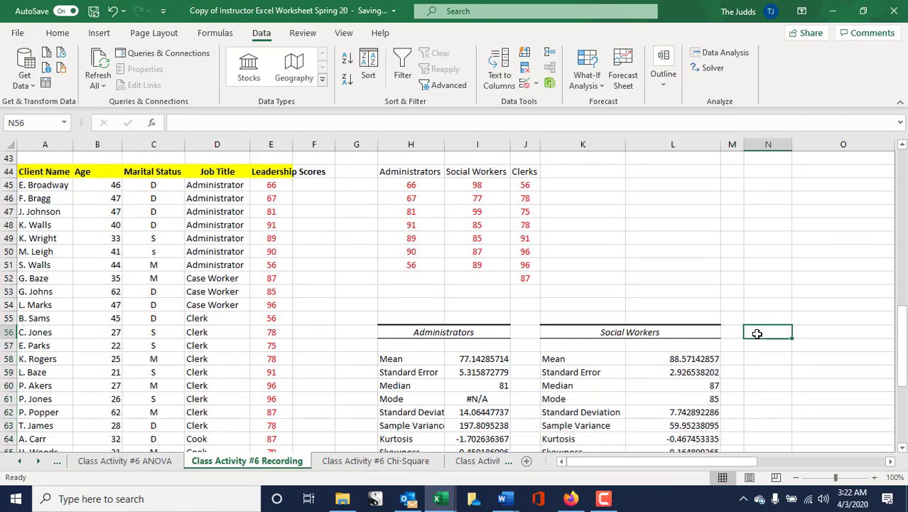
scroll(758, 334, up, 3)
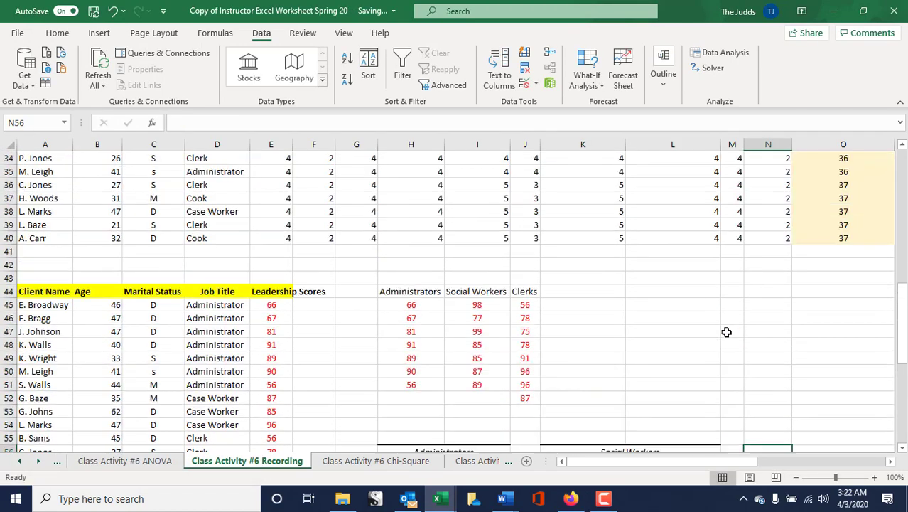
click(714, 53)
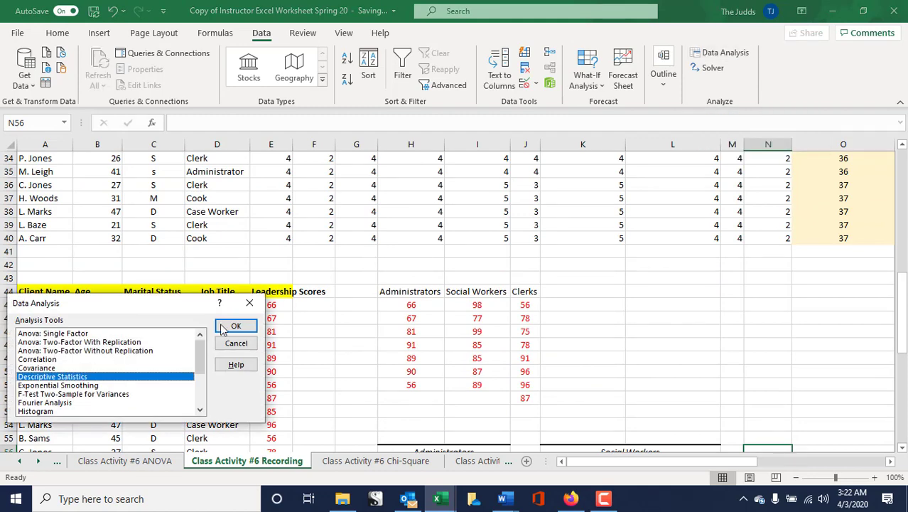
click(230, 331)
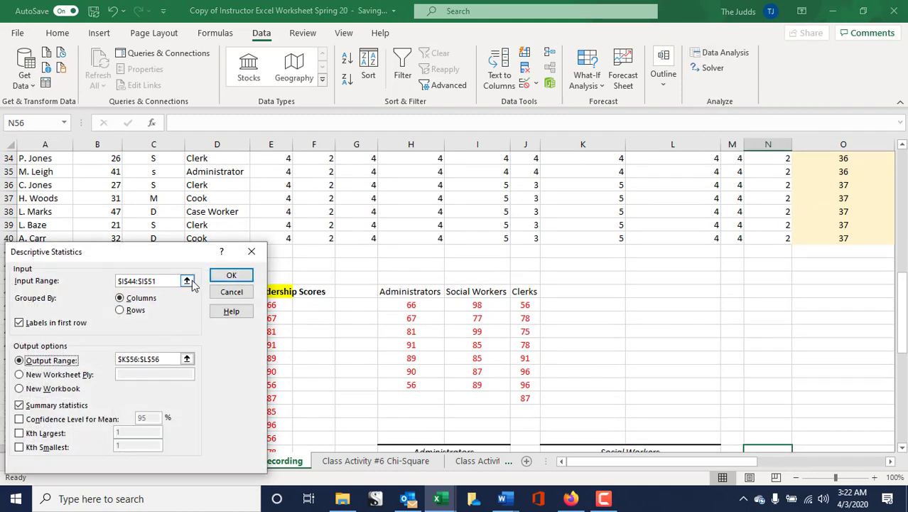
click(189, 281)
drag(529, 295, 525, 399)
click(258, 269)
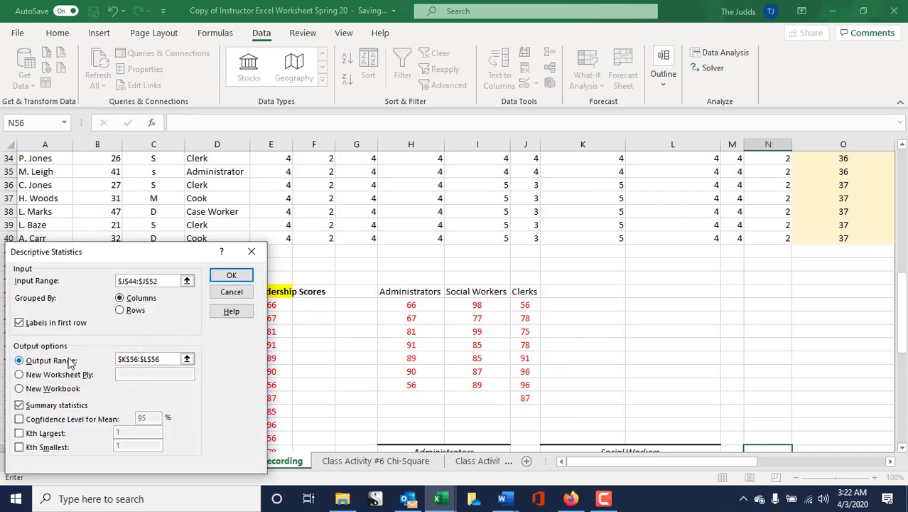
Step: Set the output range to N56:O56 and generate the Clerks' descriptive statistics
click(187, 359)
scroll(740, 386, down, 2)
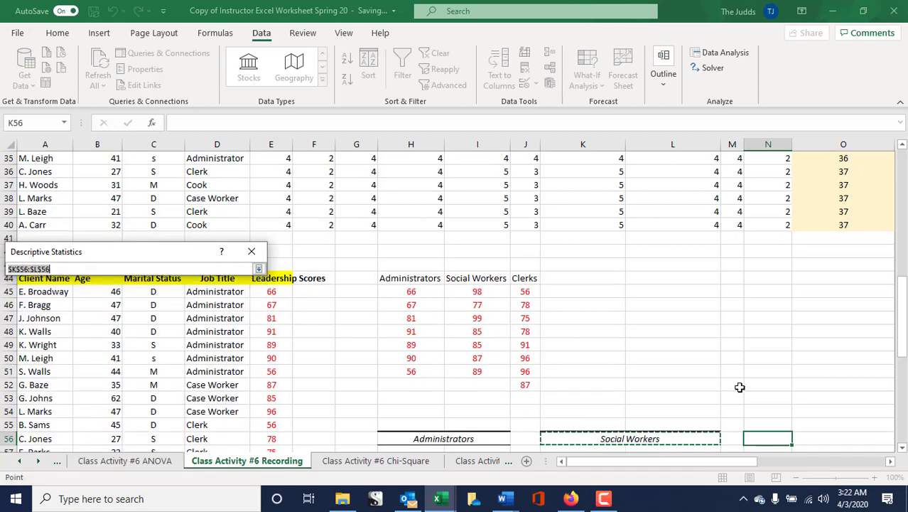
click(785, 398)
drag(794, 396, 800, 397)
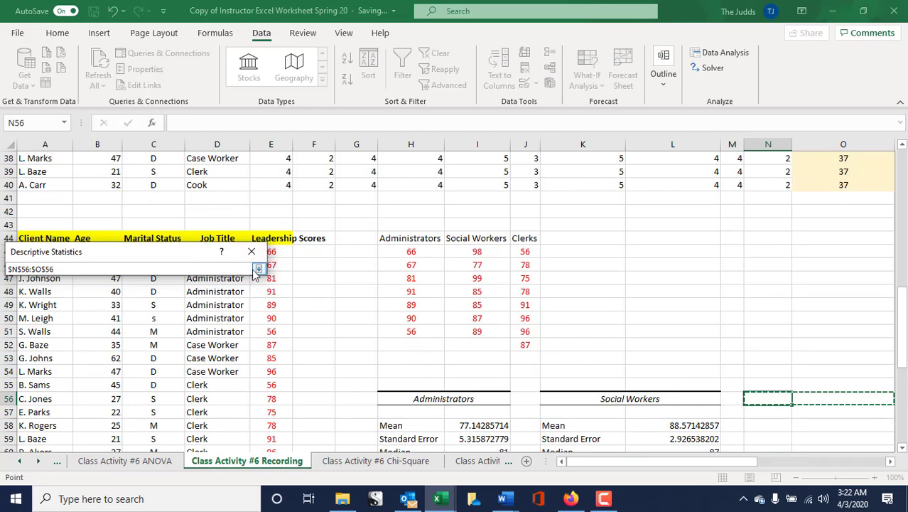
click(258, 269)
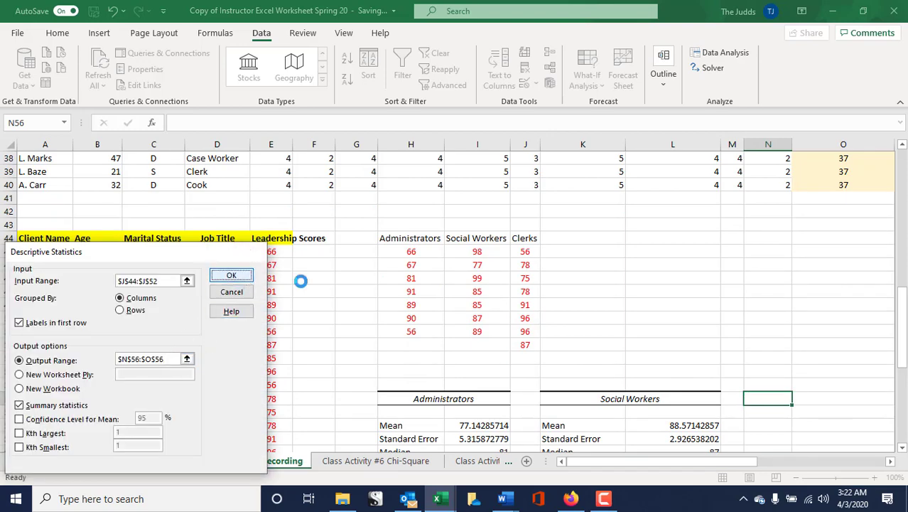
click(231, 275)
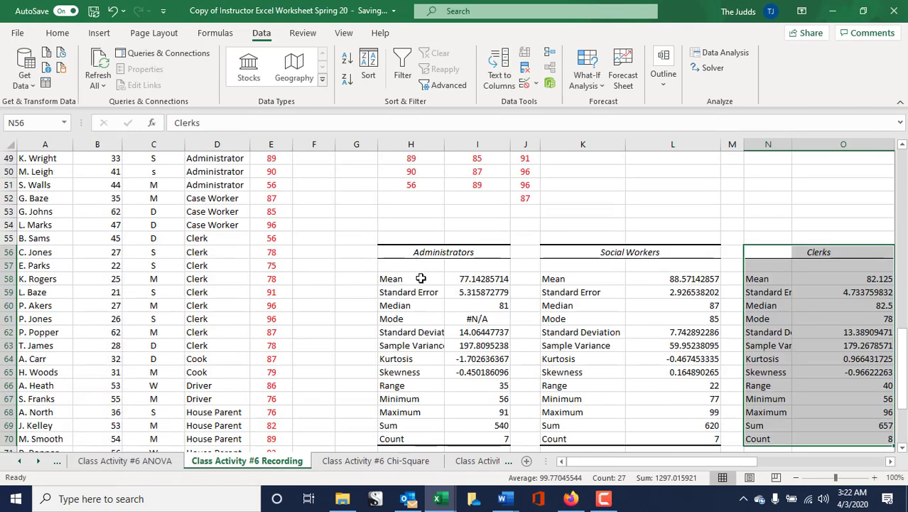
Step: Format the statistics in I58:O65, from Mean through Skewness for all three groups, as Number with two decimal places
drag(471, 278, 866, 372)
right_click(809, 352)
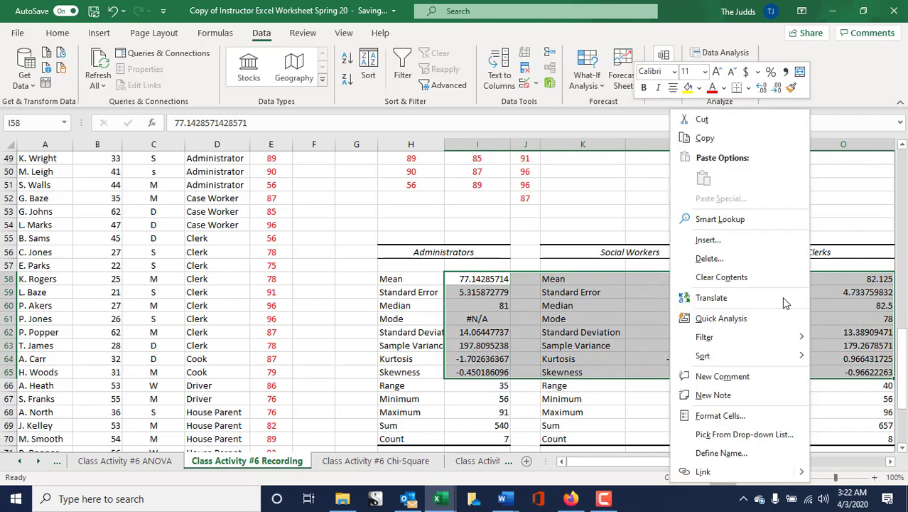
click(750, 416)
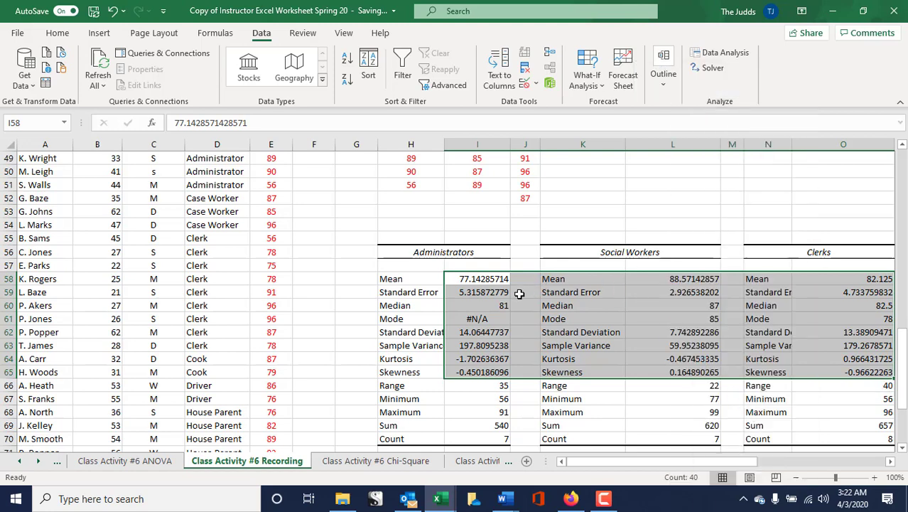
click(577, 229)
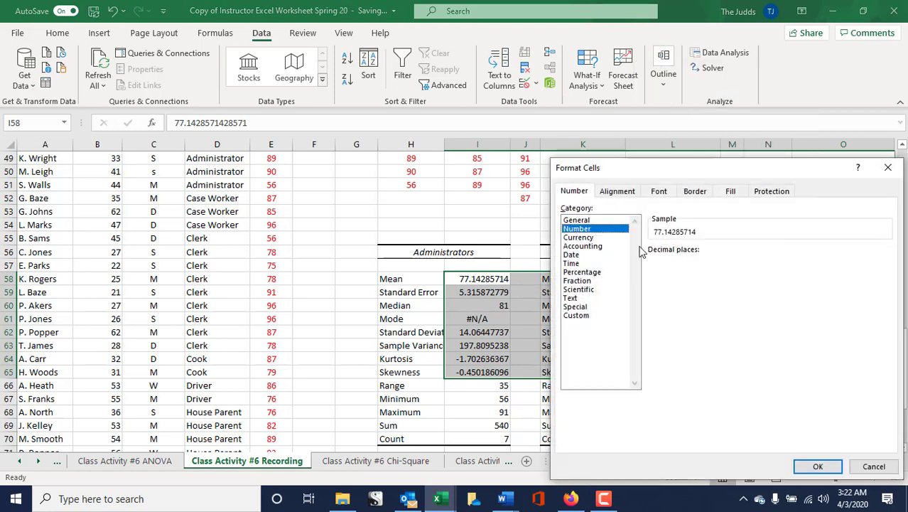
click(817, 466)
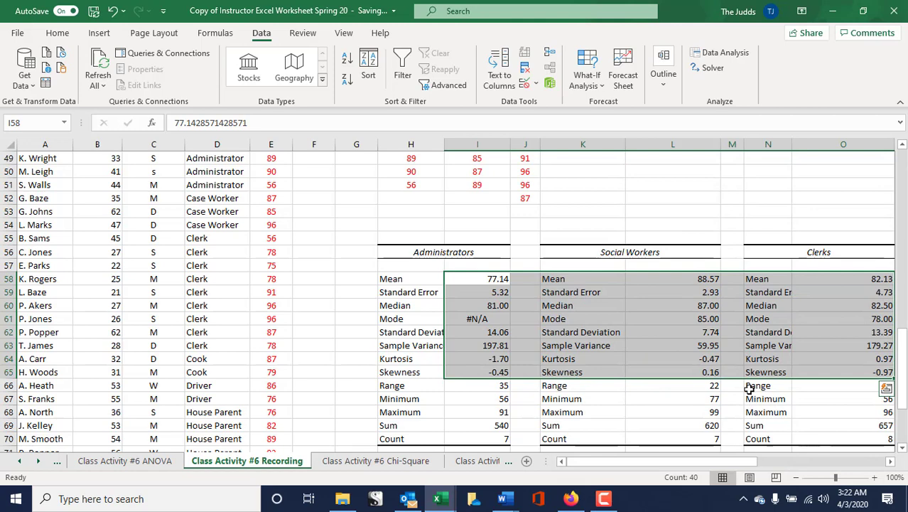
click(807, 318)
Step: Fill the Administrators, Social Workers and Clerks headings of the statistics tables in row 56 with yellow
click(430, 251)
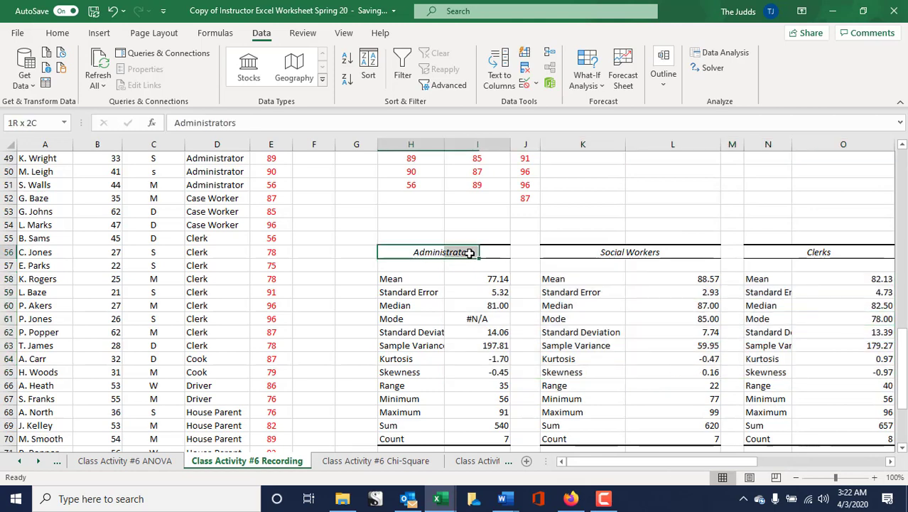
click(57, 33)
click(164, 79)
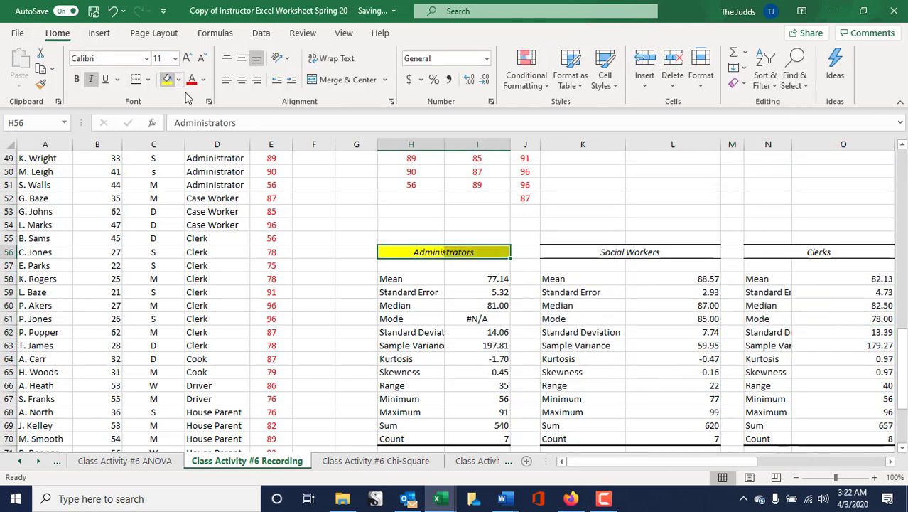
drag(590, 260, 628, 250)
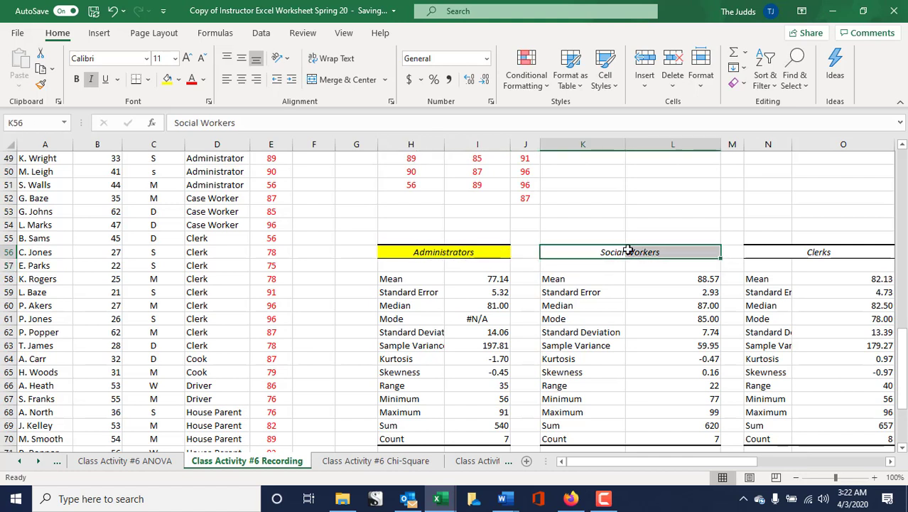
click(168, 79)
click(776, 251)
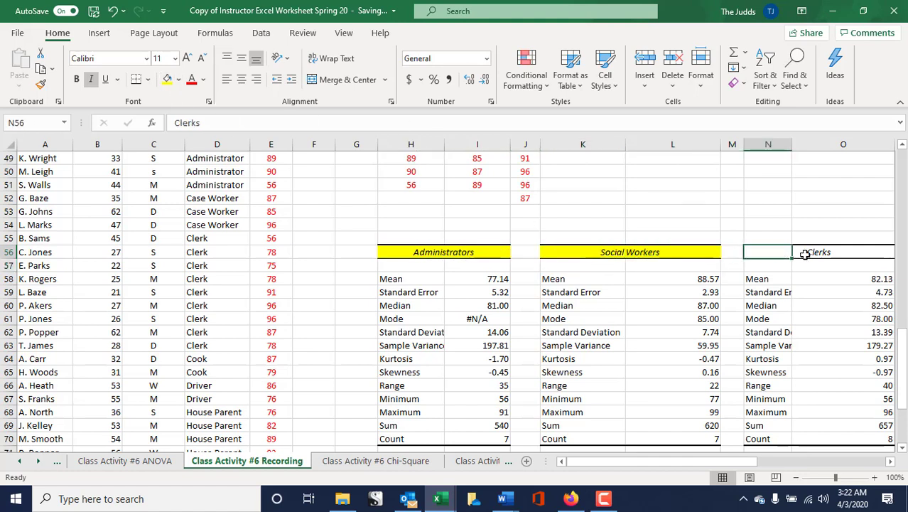
click(167, 79)
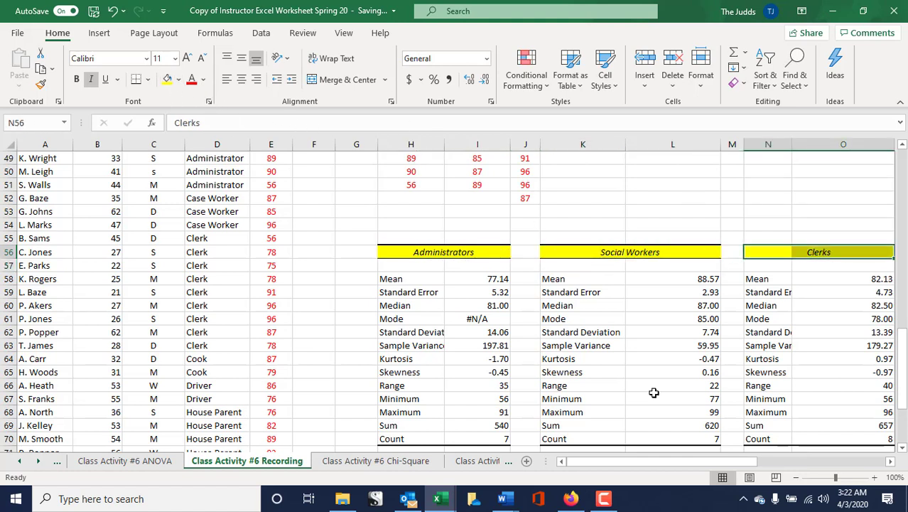
Step: Highlight the Administrators' Mean and Standard Deviation rows and the minimum, maximum and count values in yellow
drag(689, 462, 712, 466)
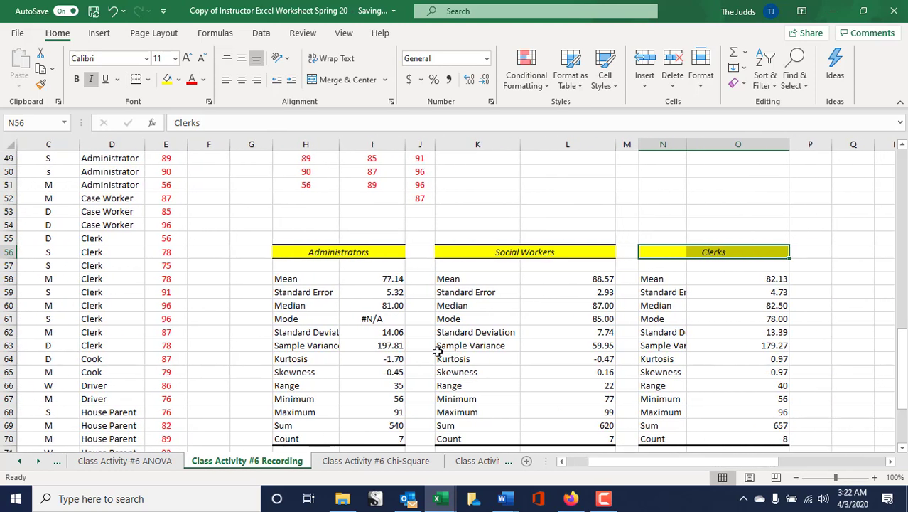
drag(337, 279, 366, 278)
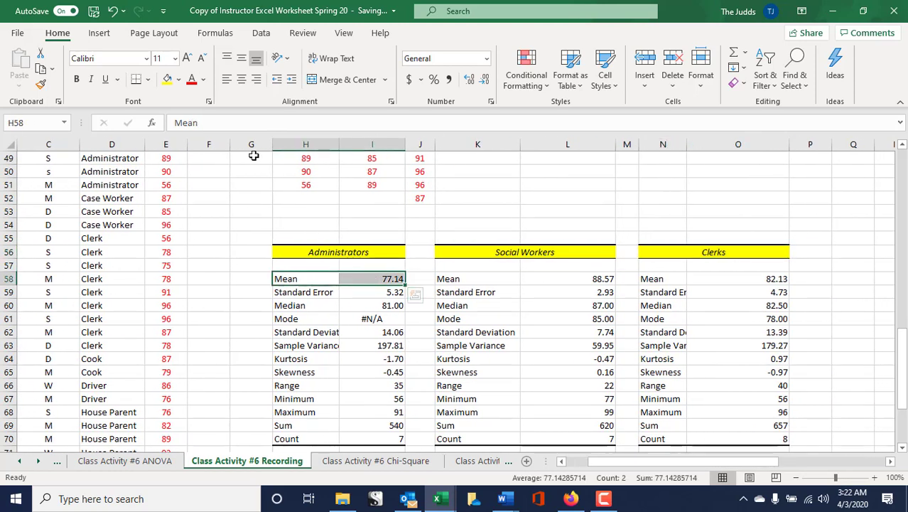
click(168, 79)
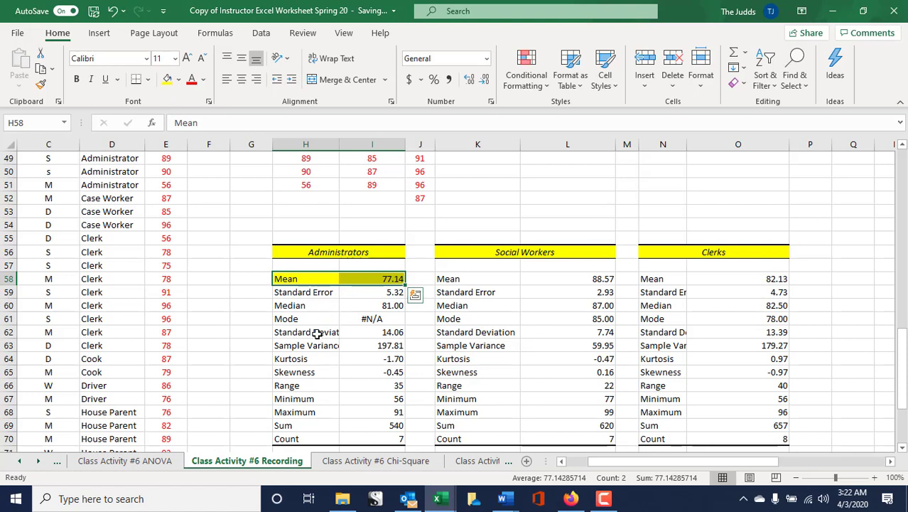
drag(318, 332, 361, 332)
click(168, 79)
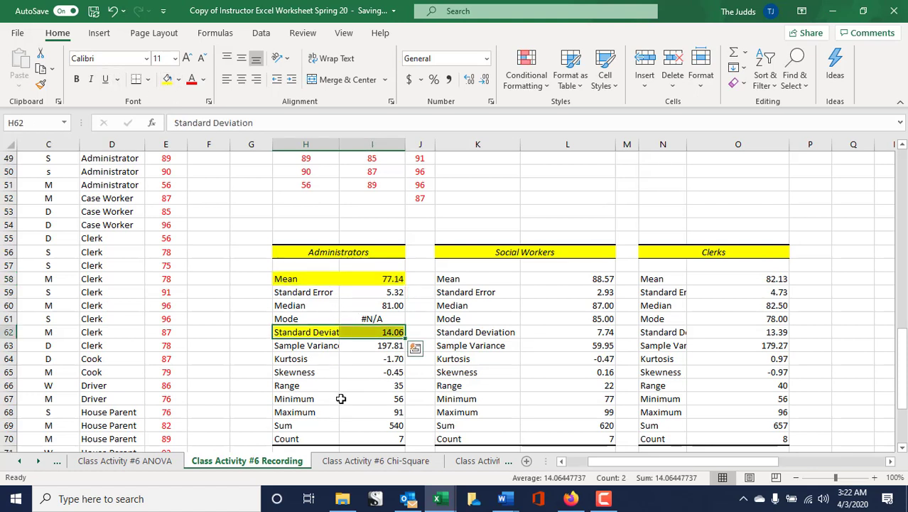
drag(358, 401, 360, 412)
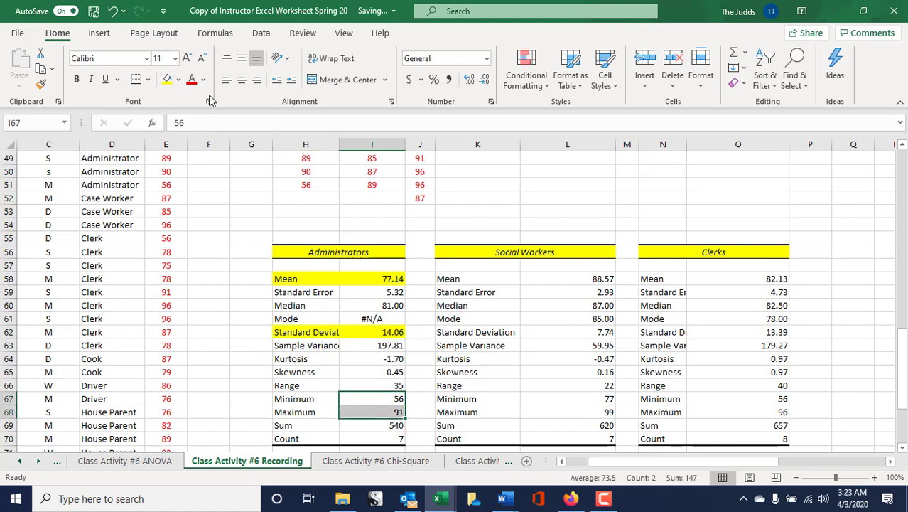
click(168, 78)
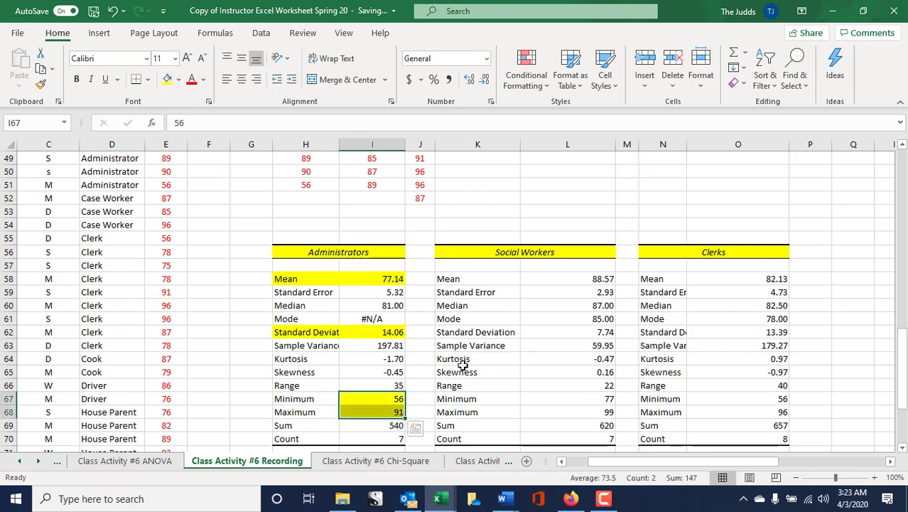
click(393, 439)
click(167, 79)
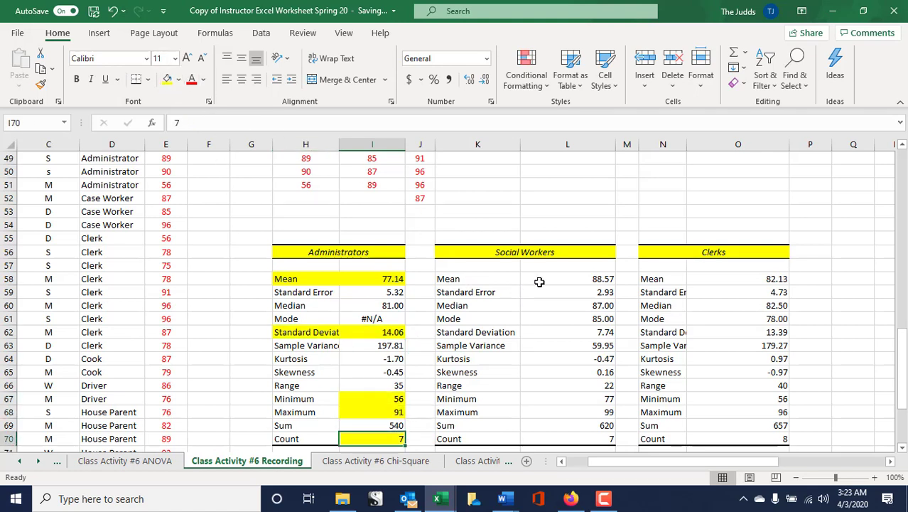
Step: Highlight the Social Workers' mean, standard deviation, count, minimum and maximum values in yellow
click(540, 282)
click(168, 79)
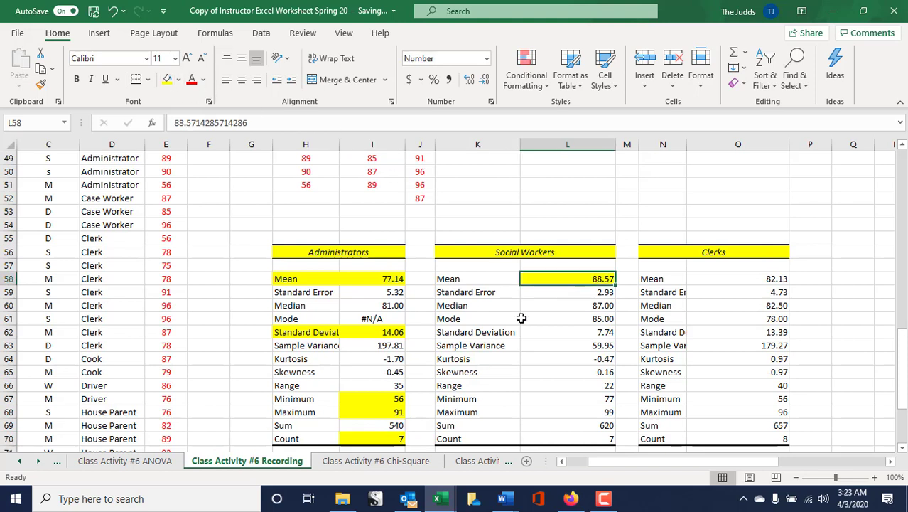
click(573, 333)
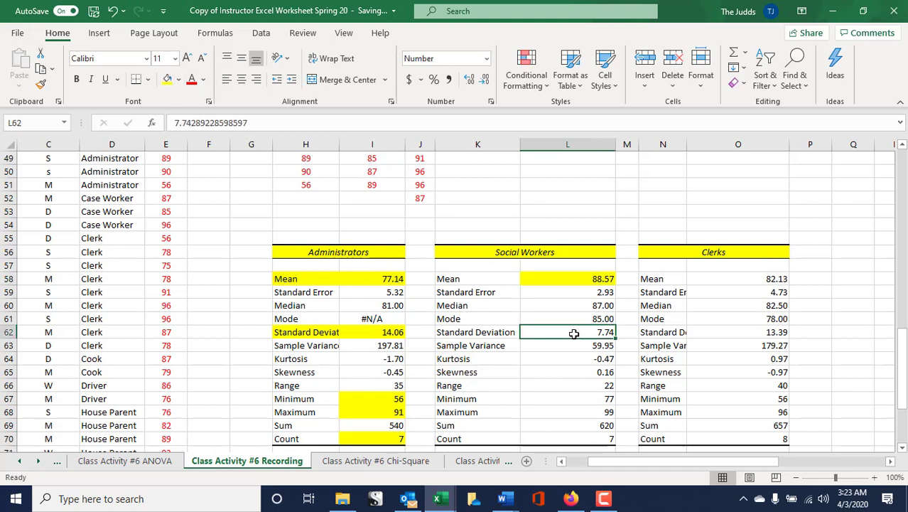
click(168, 79)
click(576, 438)
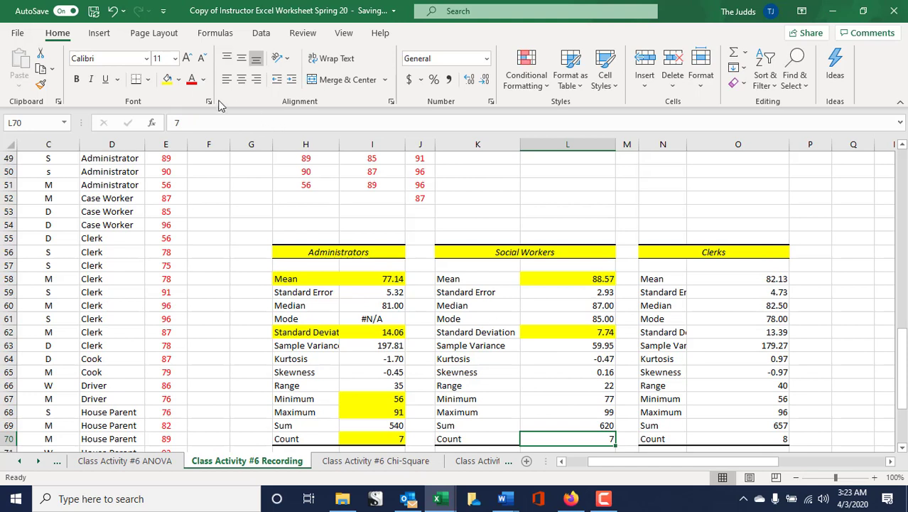
click(167, 79)
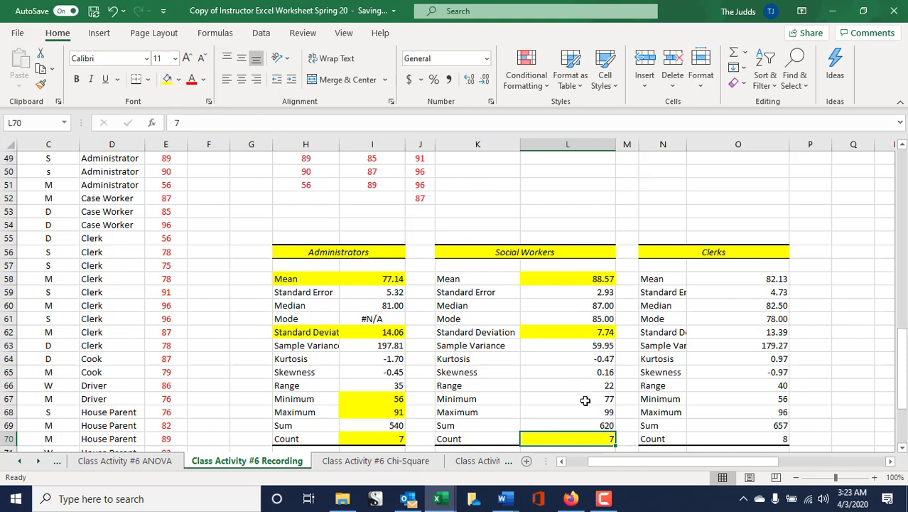
drag(585, 400, 588, 410)
click(168, 79)
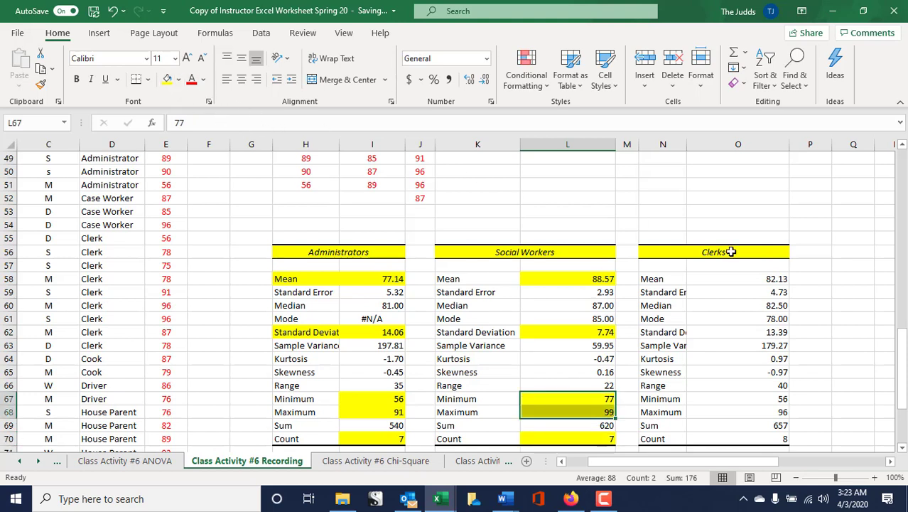
Step: Highlight the Clerks' mean, standard deviation, minimum, maximum and count values in yellow
click(700, 278)
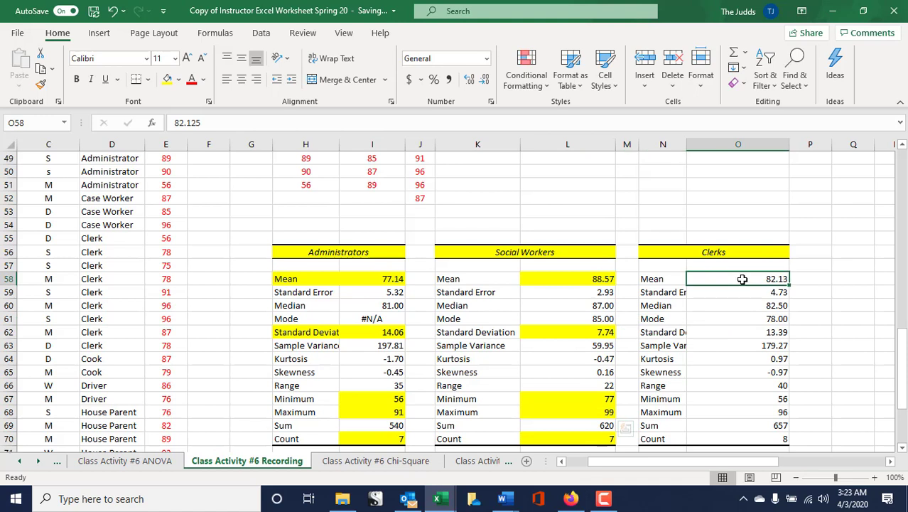
click(168, 79)
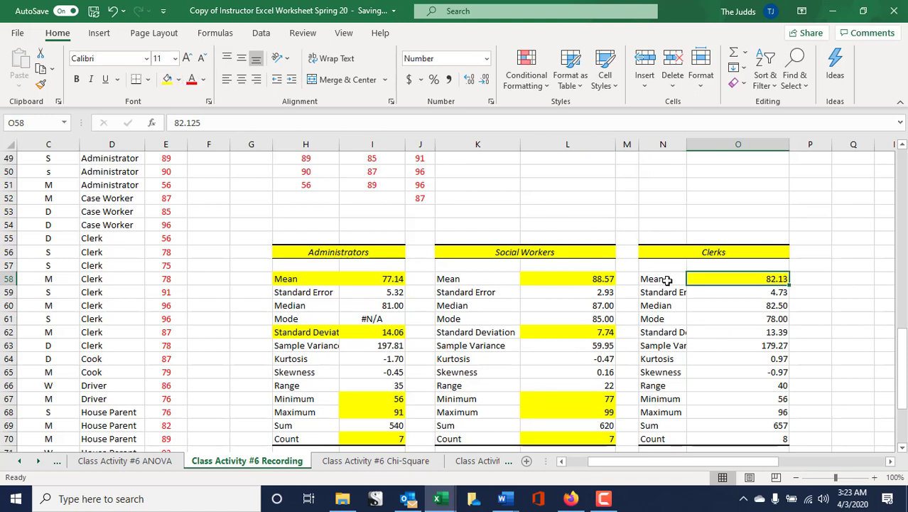
click(735, 332)
click(168, 79)
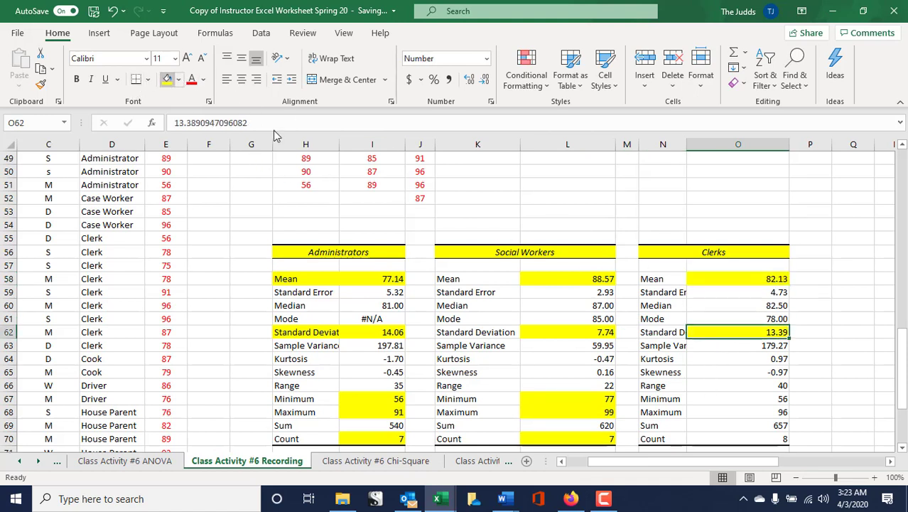
drag(714, 399, 716, 411)
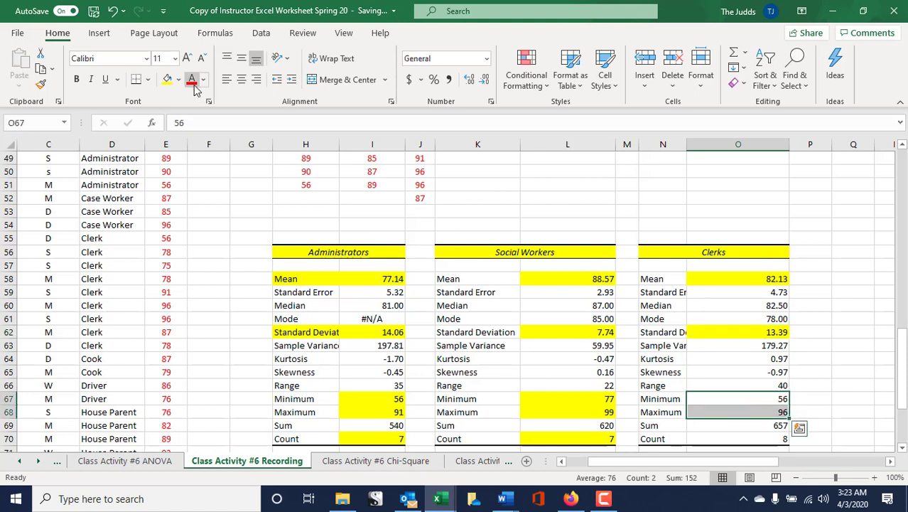
click(168, 79)
click(728, 440)
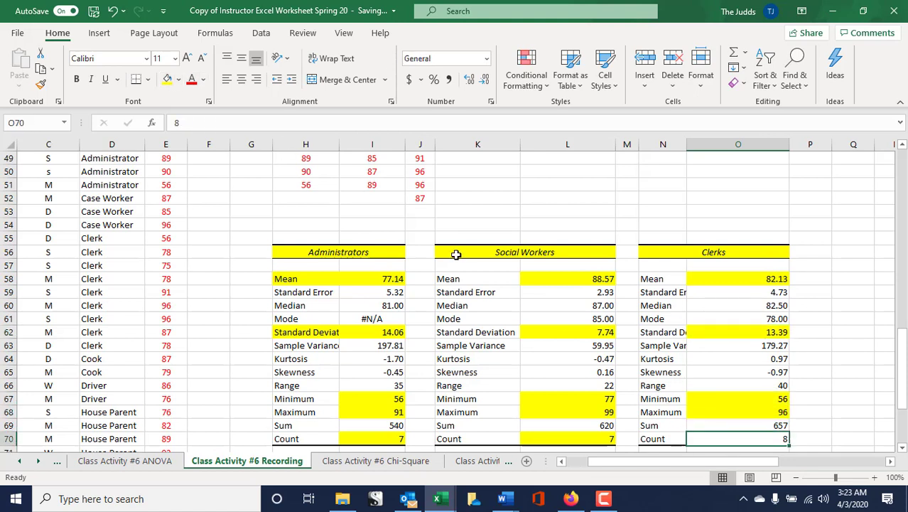
click(168, 79)
click(808, 283)
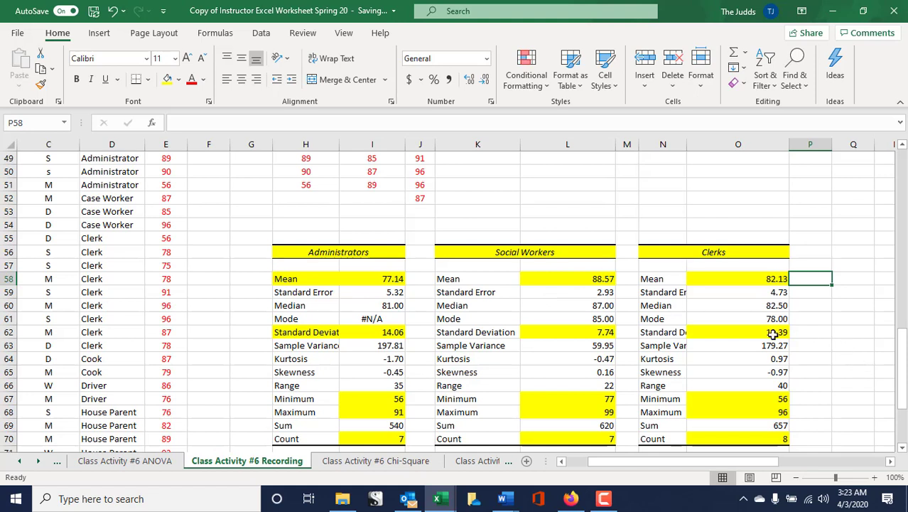
Step: Compare the mean leadership scores of Administrators, Social Workers and Clerks, and examine the Social Workers' standard deviation
click(565, 277)
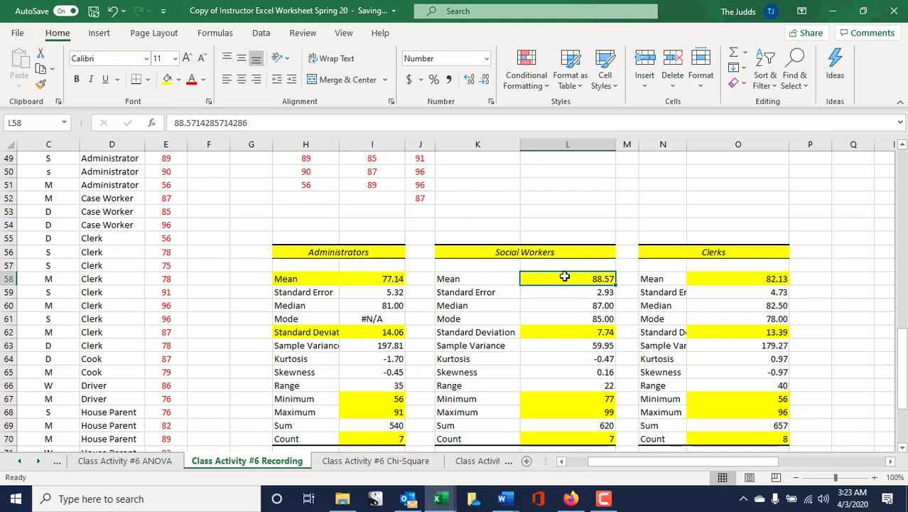
click(582, 331)
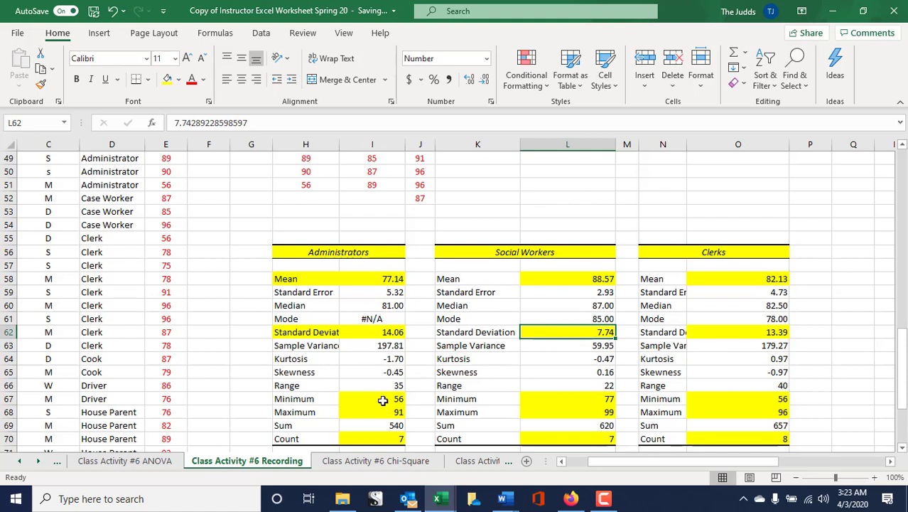
click(370, 280)
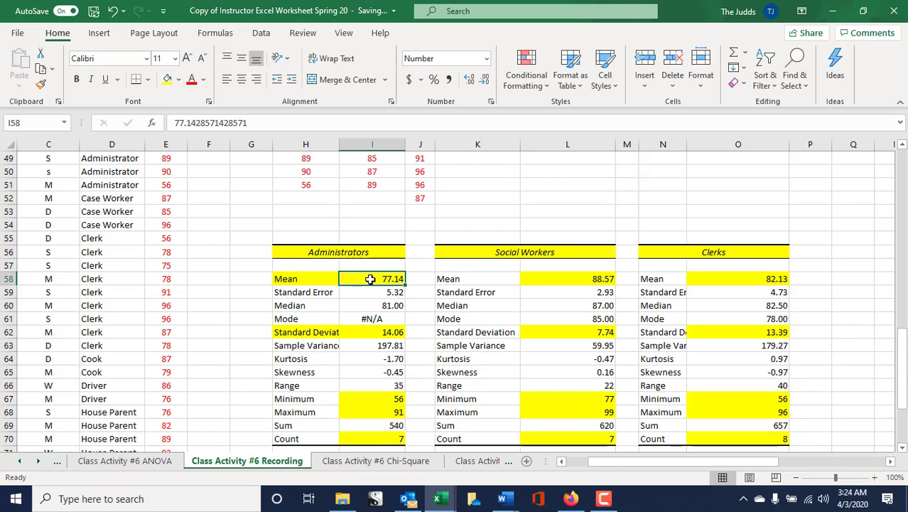
click(771, 280)
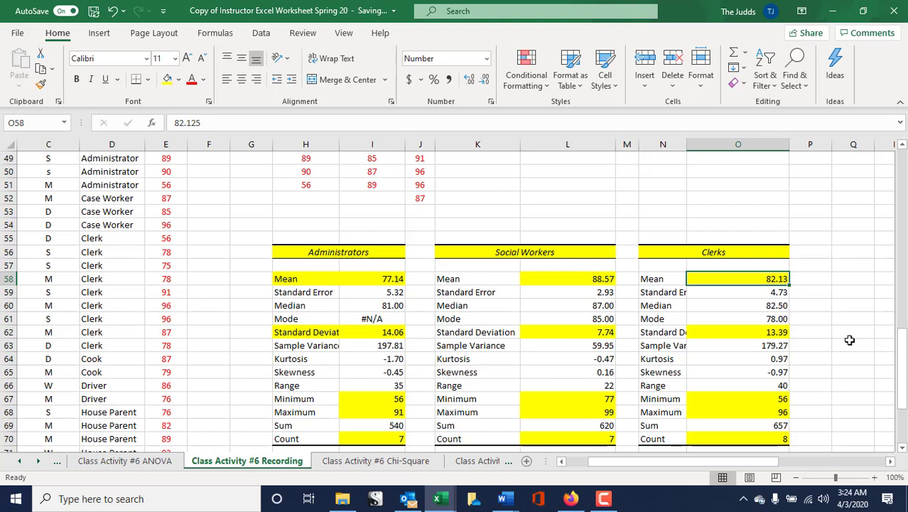
click(402, 278)
click(603, 280)
click(718, 281)
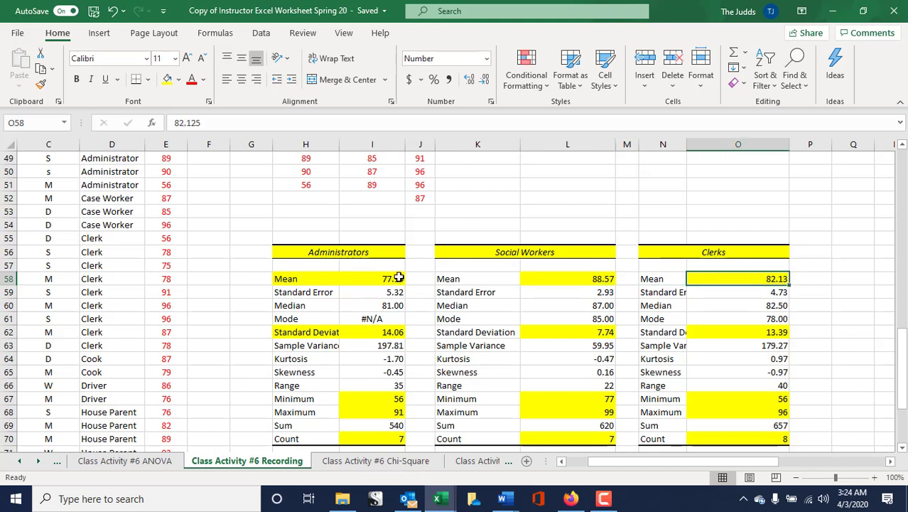
click(547, 280)
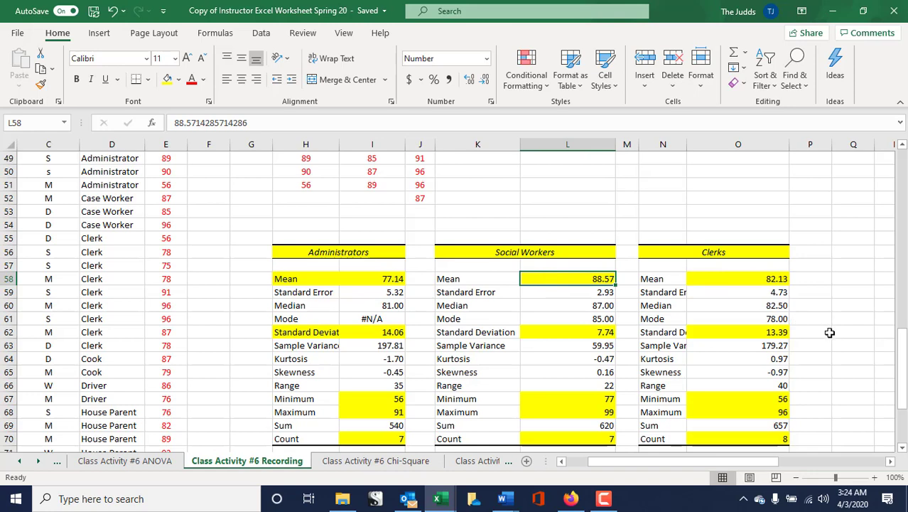
Step: Set up an Anova: Single Factor analysis with input range H44:J52 and labels in the first row
scroll(826, 328, up, 4)
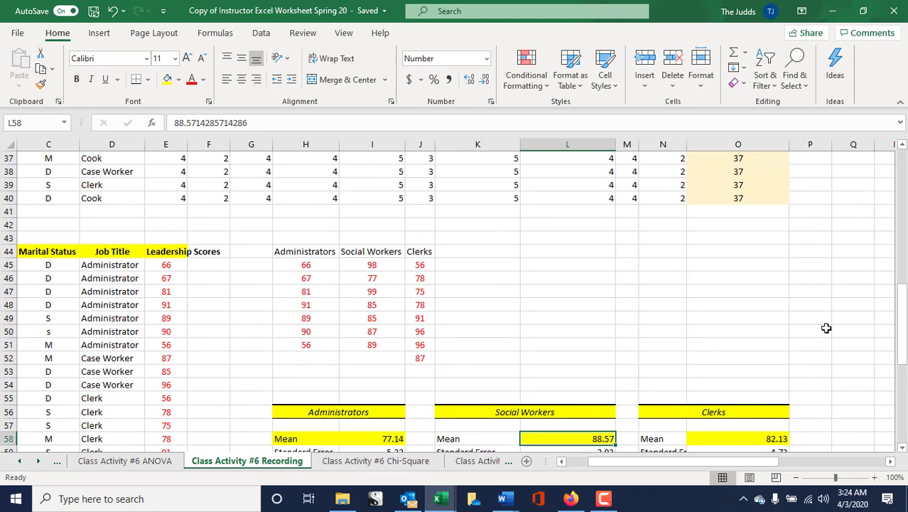
click(262, 33)
click(718, 53)
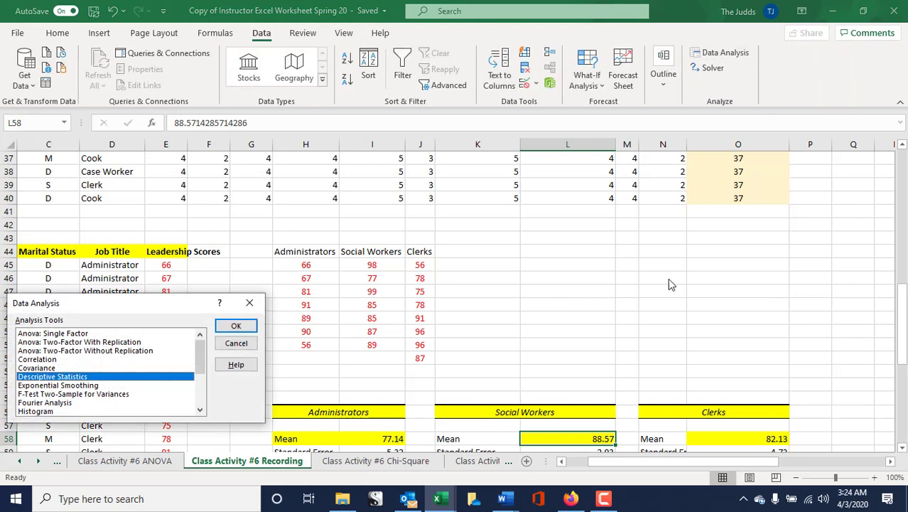
click(81, 334)
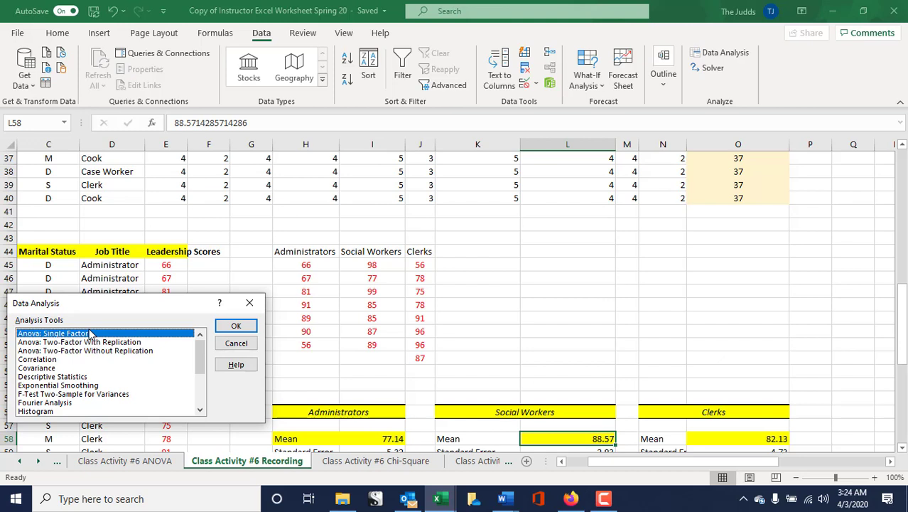
click(239, 327)
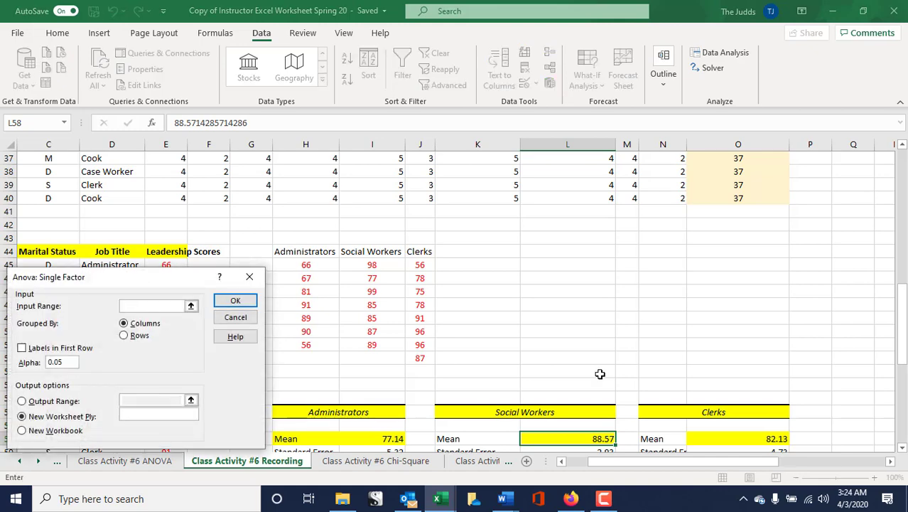
click(191, 306)
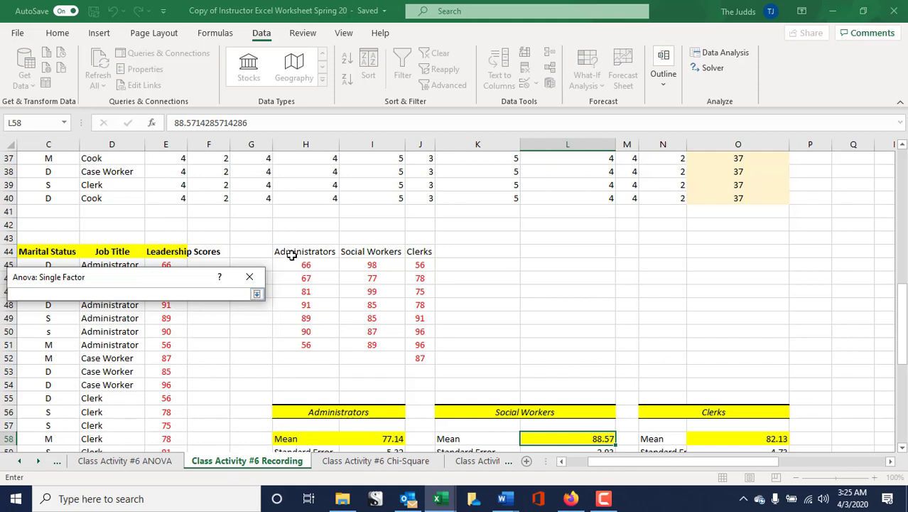
drag(291, 253, 418, 355)
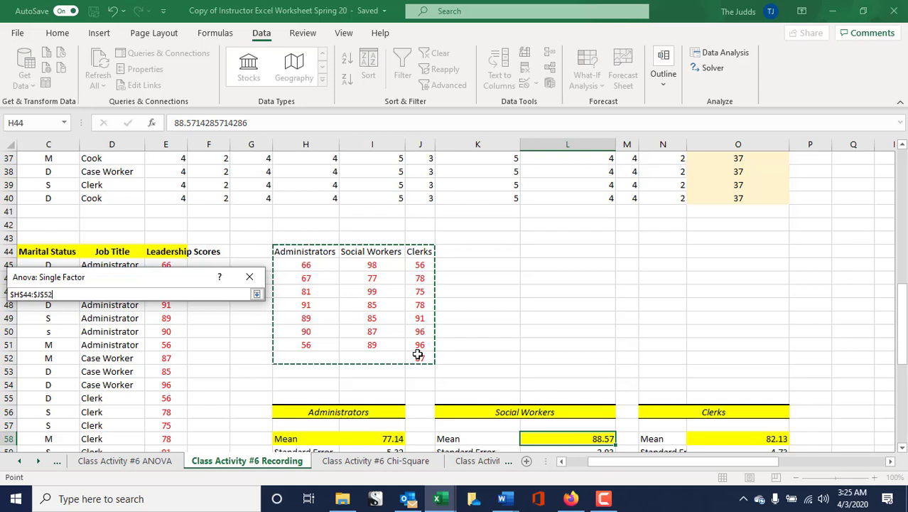
click(256, 294)
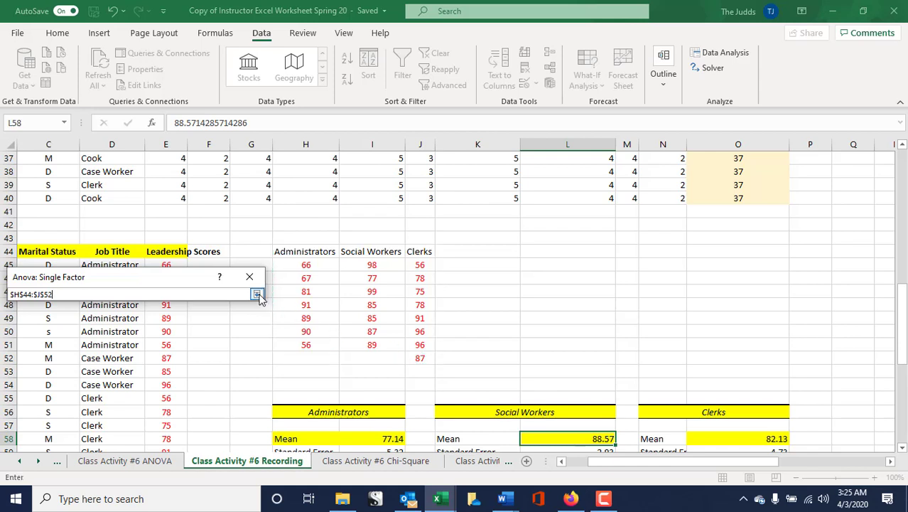
click(22, 347)
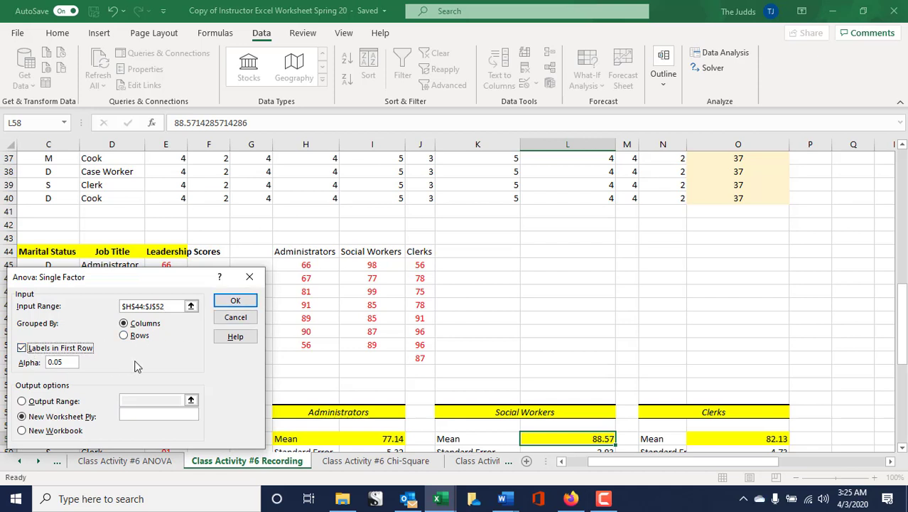
Step: Set the ANOVA output range to H74:I74, below the descriptive statistics, and run the analysis
click(22, 401)
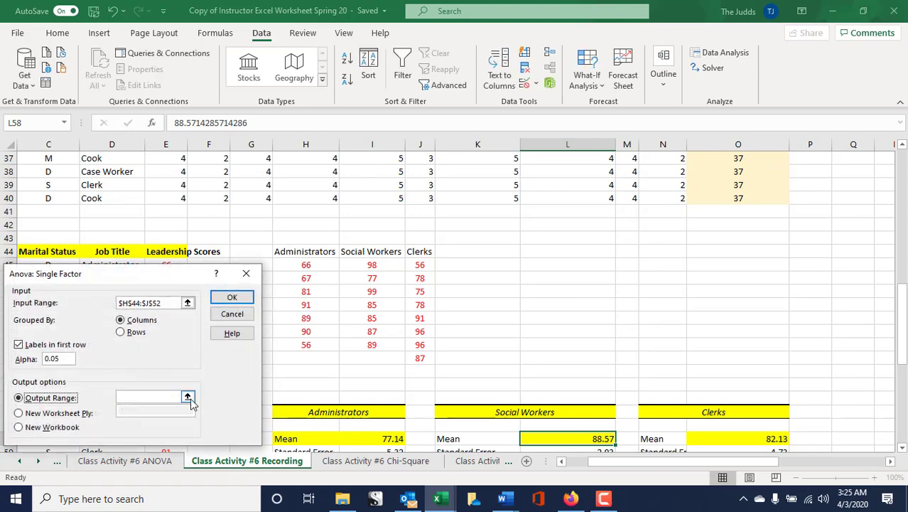
click(191, 400)
scroll(469, 339, down, 2)
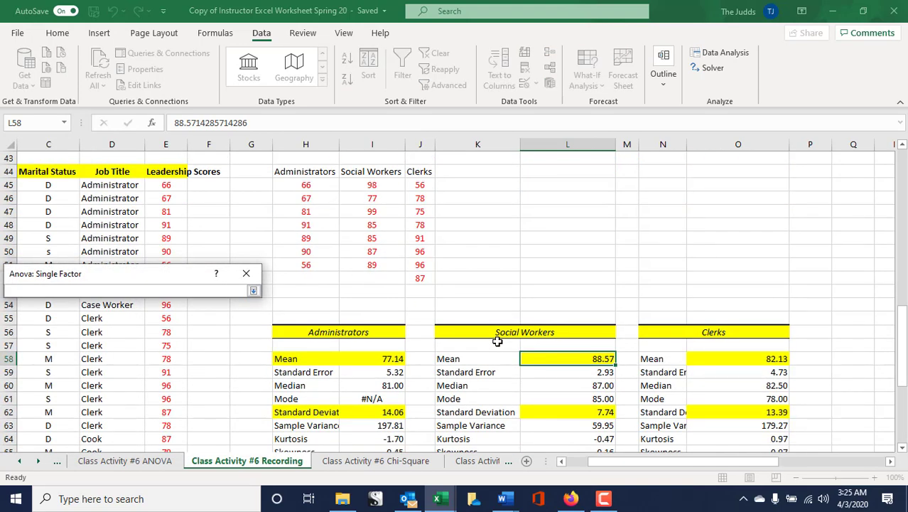
scroll(497, 343, down, 2)
scroll(498, 343, down, 3)
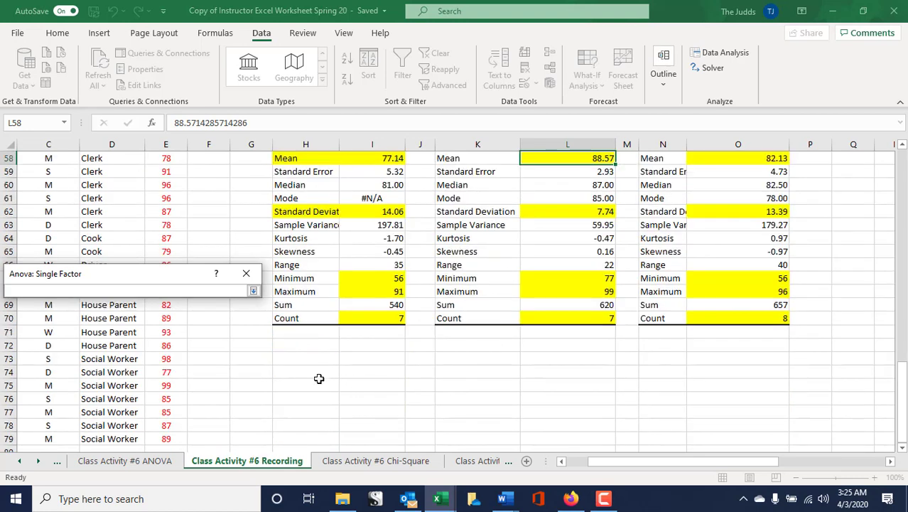
drag(322, 373, 359, 377)
click(253, 291)
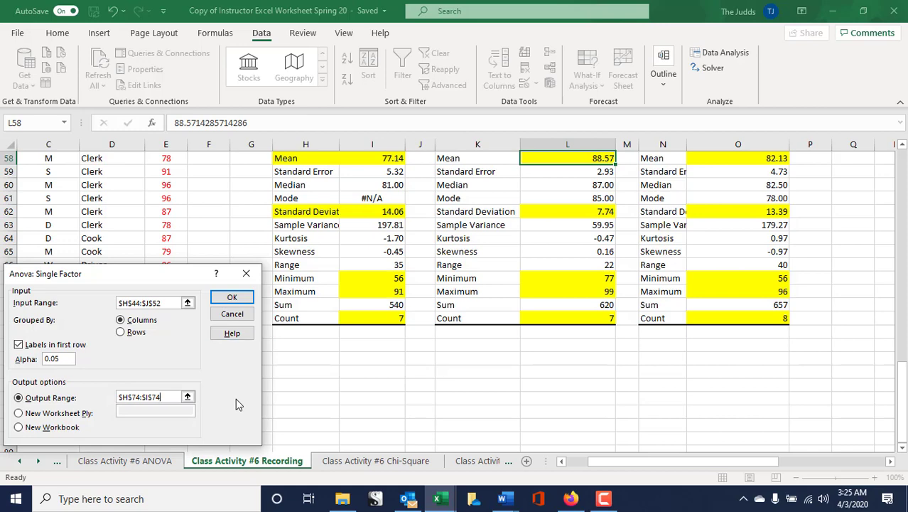
click(231, 298)
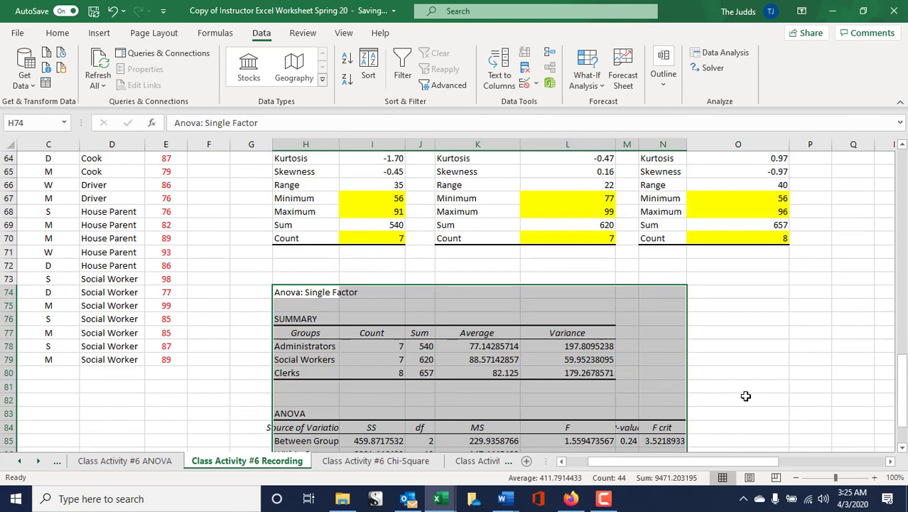
scroll(746, 396, down, 1)
click(745, 396)
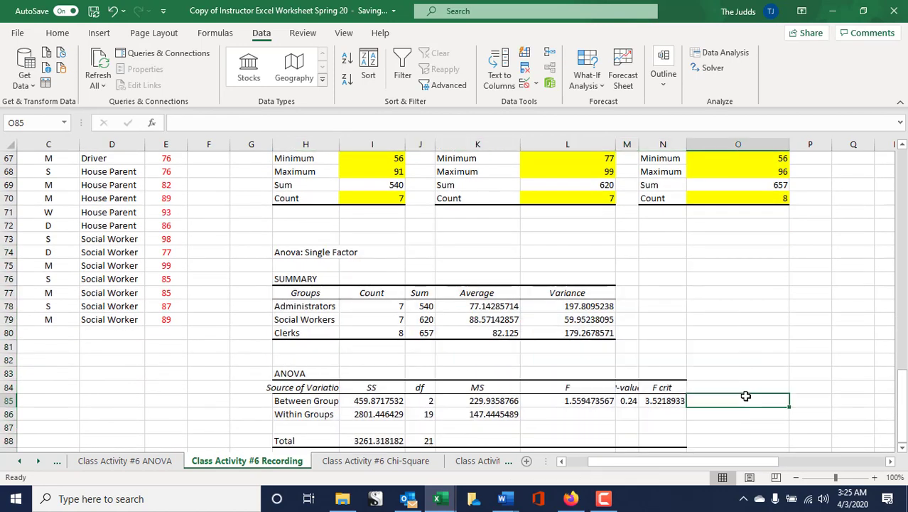
Step: Fill the Anova: Single Factor title cell H74 with yellow
scroll(745, 396, down, 1)
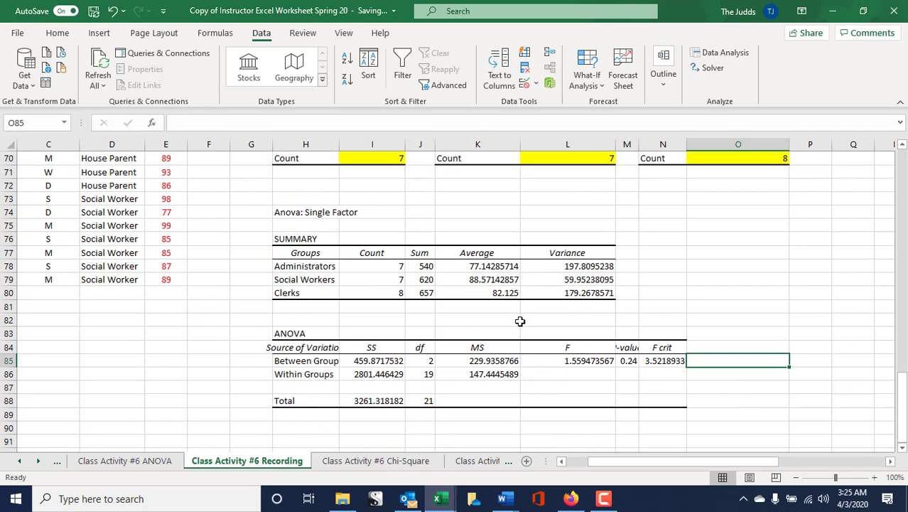
click(289, 216)
click(98, 33)
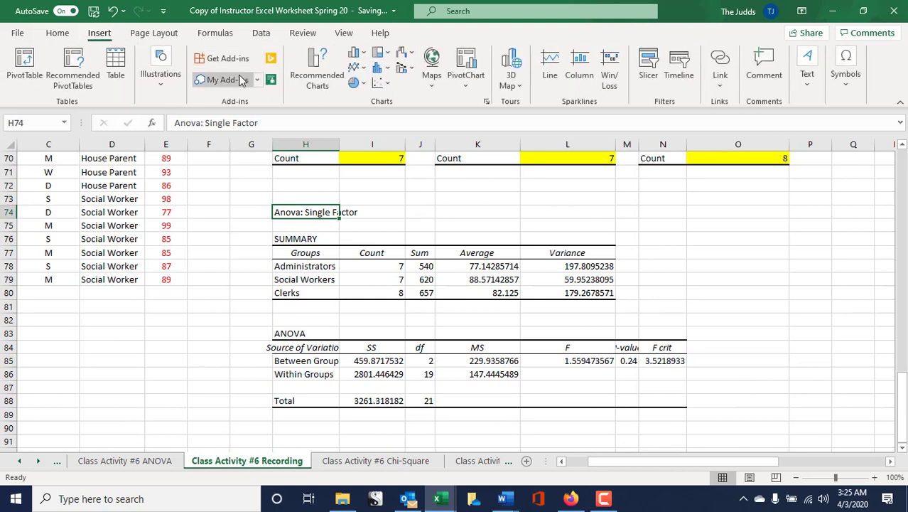
click(56, 33)
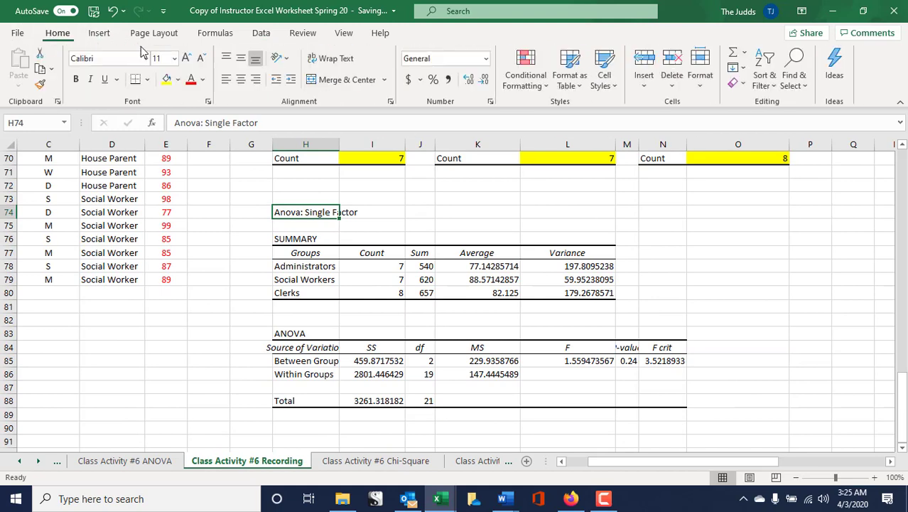
click(167, 79)
Step: Format the averages and variances of the three groups in K78:L80 as Number with two decimal places
click(320, 267)
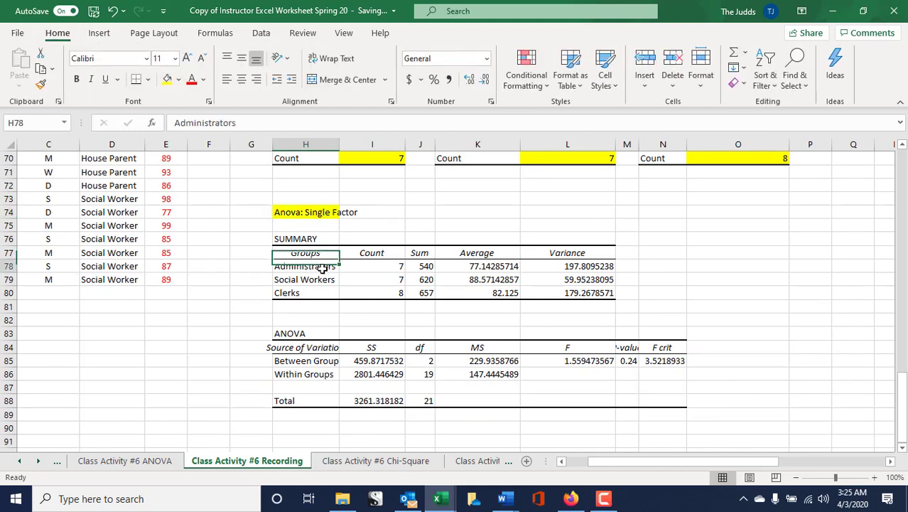
click(325, 279)
click(325, 293)
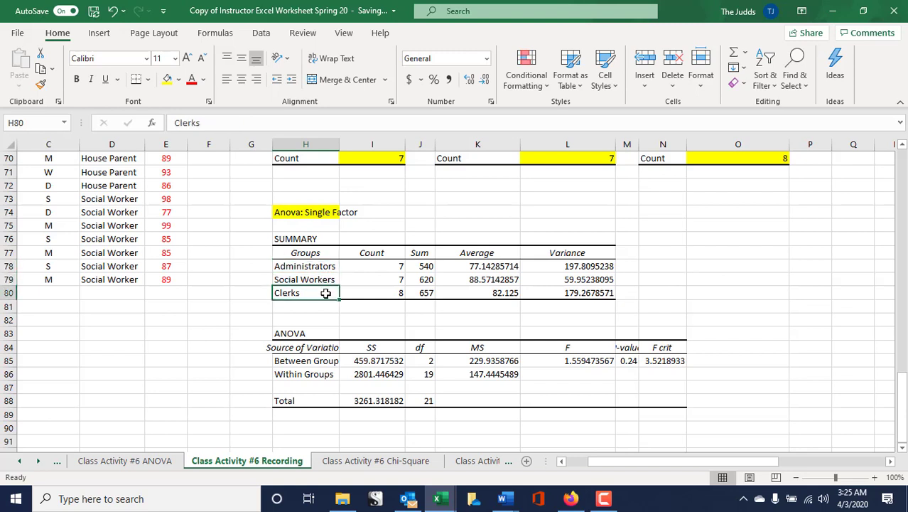
drag(483, 269, 548, 293)
right_click(548, 293)
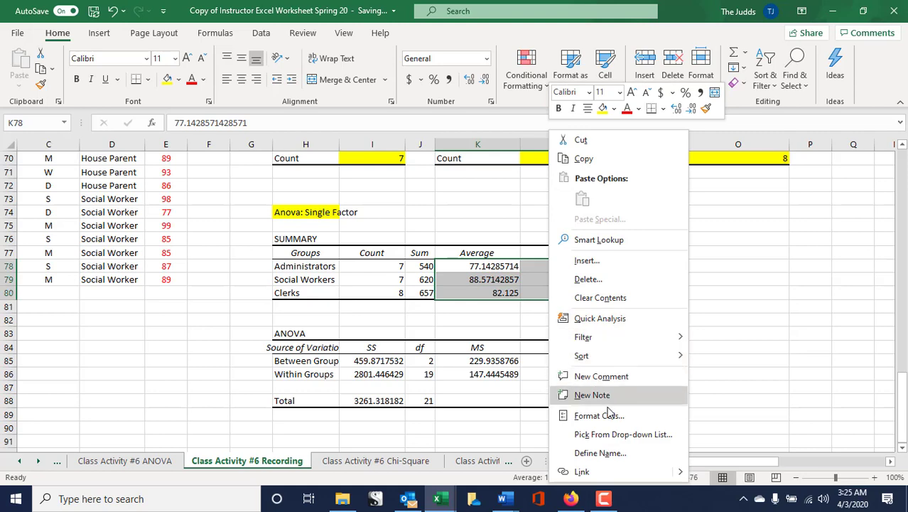
key(Escape)
click(458, 228)
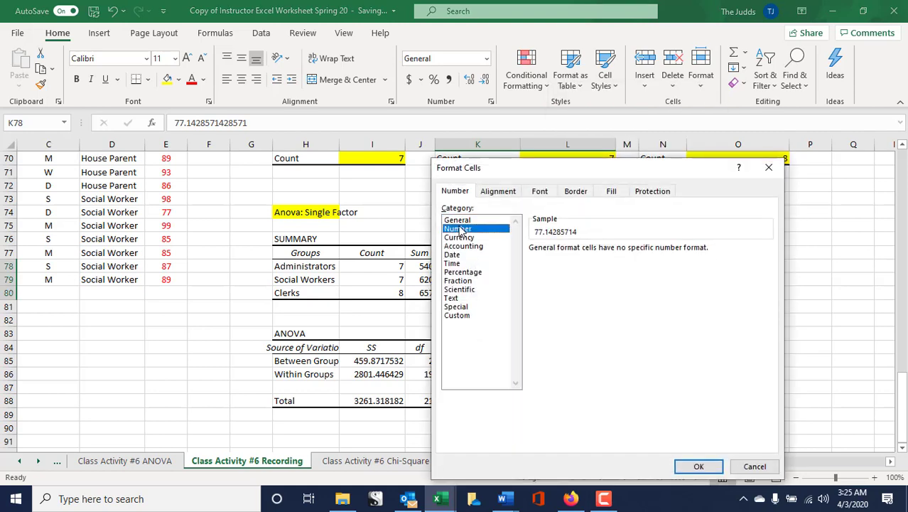
click(700, 467)
click(670, 296)
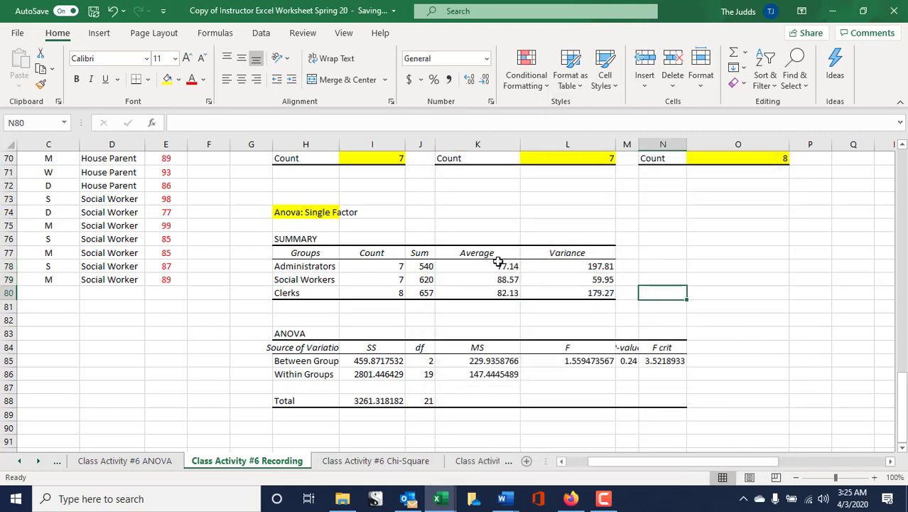
scroll(499, 262, up, 3)
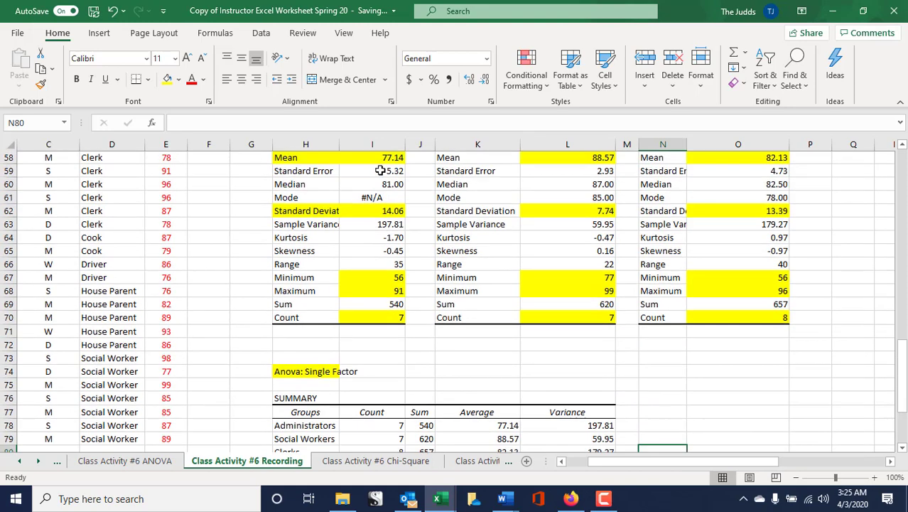
Step: Compare the group averages in the ANOVA summary with the means in the descriptive statistics tables
scroll(380, 171, up, 1)
scroll(612, 332, down, 2)
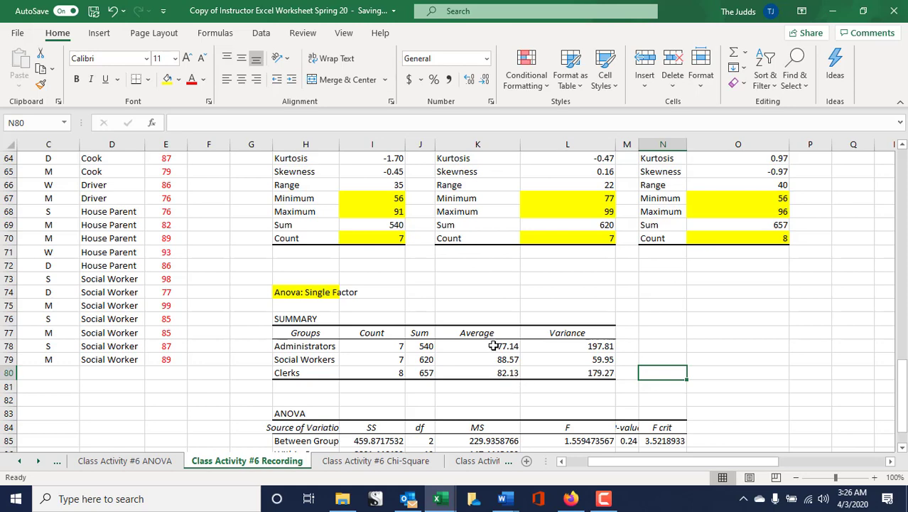
drag(493, 347, 496, 372)
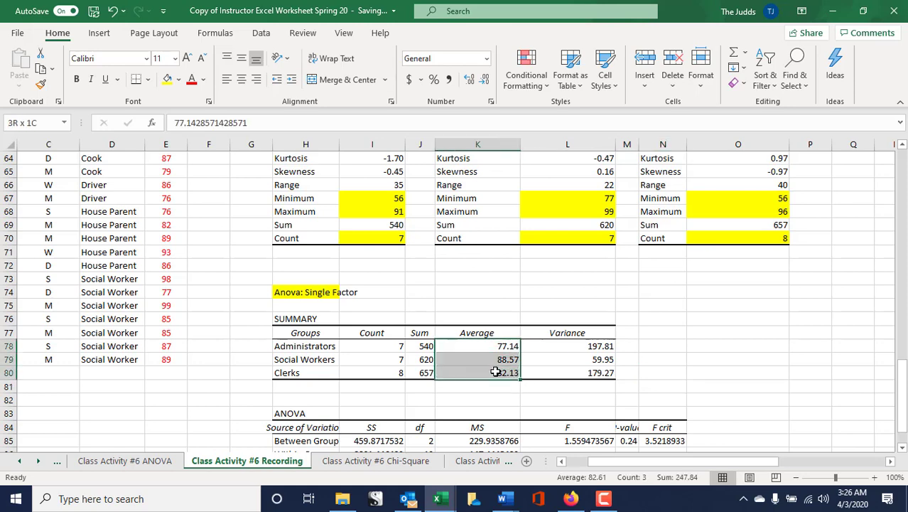
scroll(509, 314, up, 8)
scroll(509, 315, down, 8)
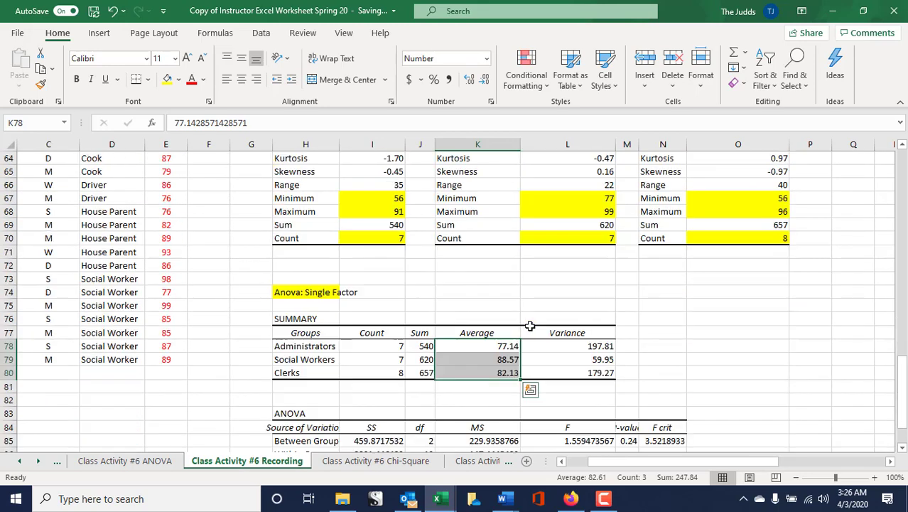
scroll(675, 356, down, 3)
click(570, 414)
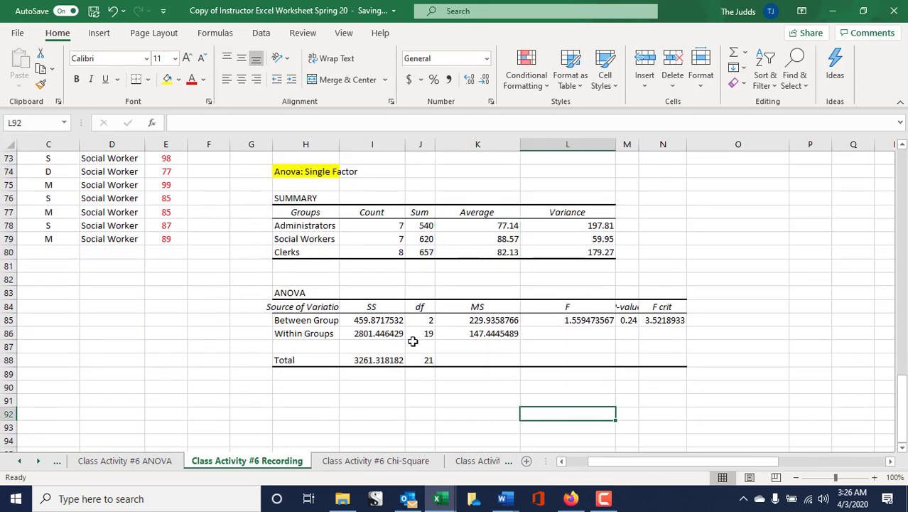
Step: Fill the ANOVA heading cell H83 and the degrees of freedom cells J85:J88 with yellow
click(291, 293)
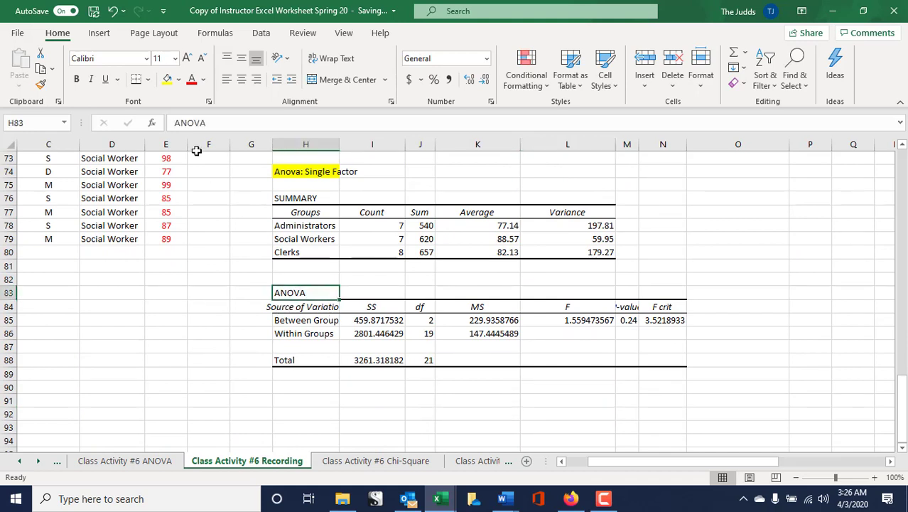
click(167, 79)
drag(419, 320, 422, 357)
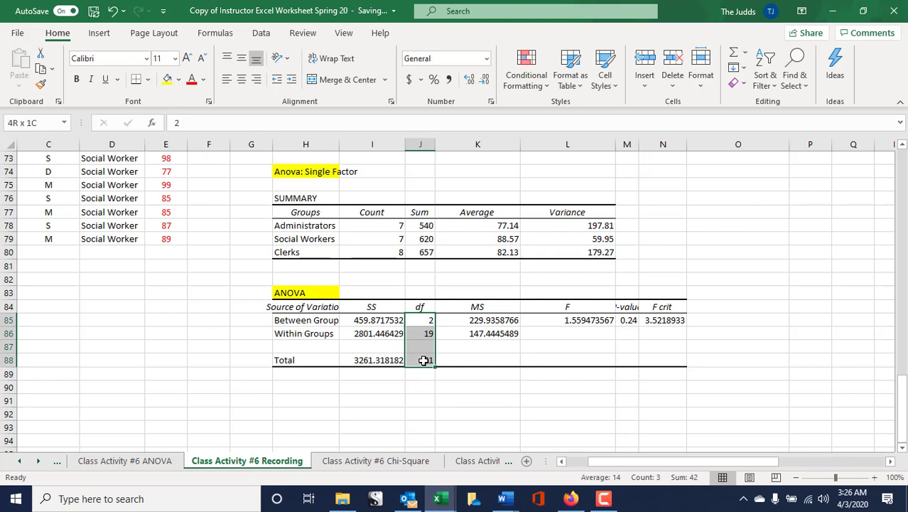
click(168, 79)
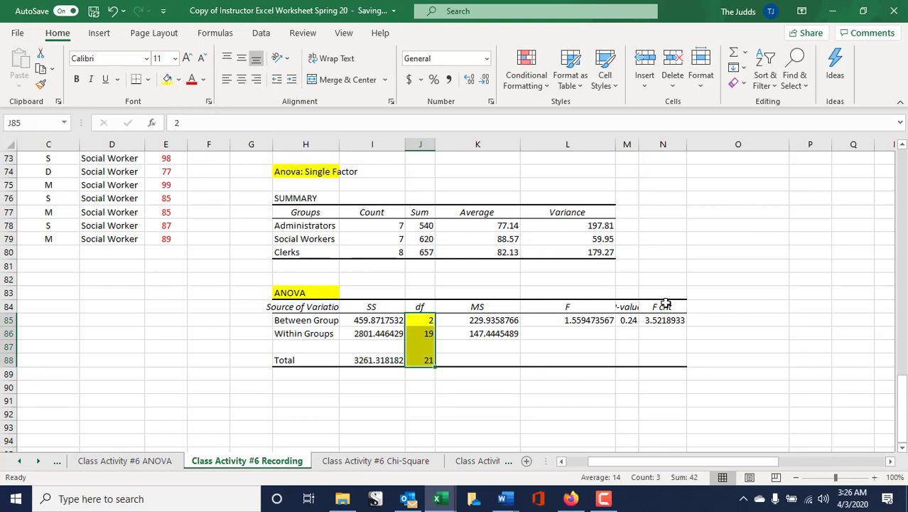
Step: AutoFit the width of column M, which holds the ANOVA P-value
click(629, 144)
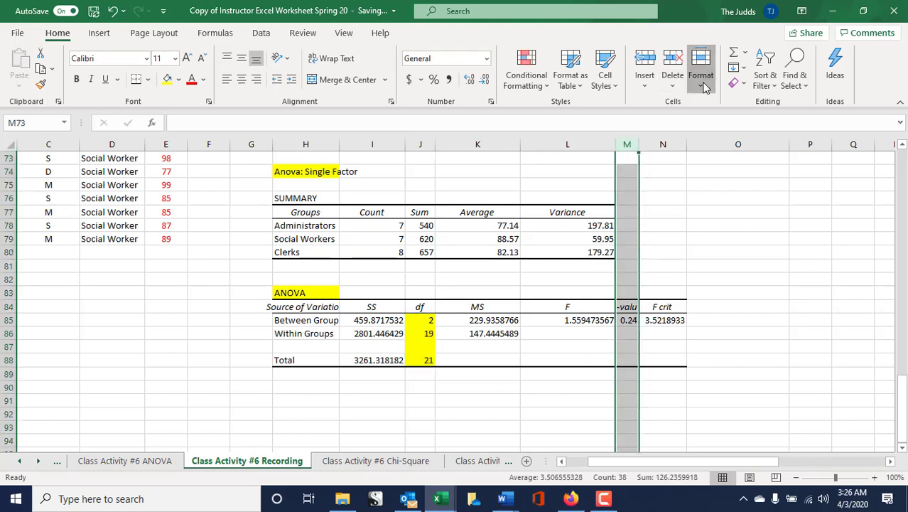
click(700, 74)
click(771, 186)
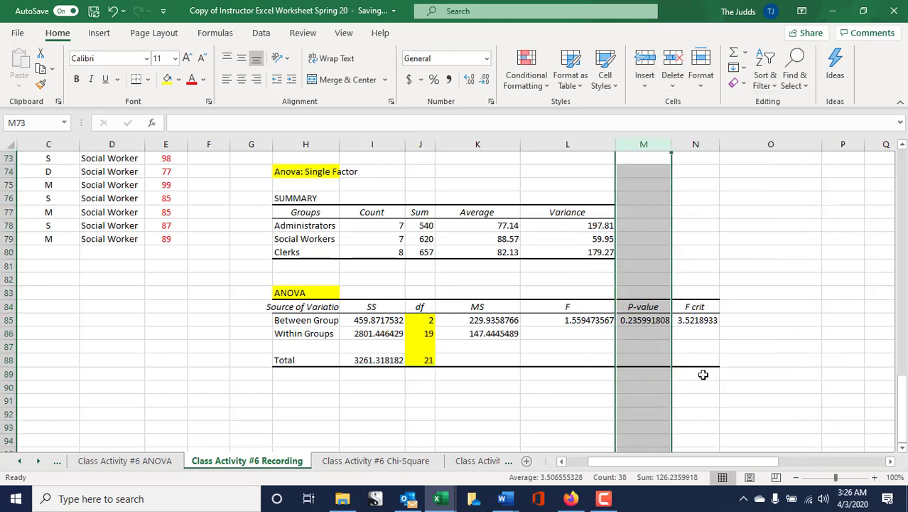
Step: Fill the P-value cell M85 and the F value cell L85 with yellow
click(641, 320)
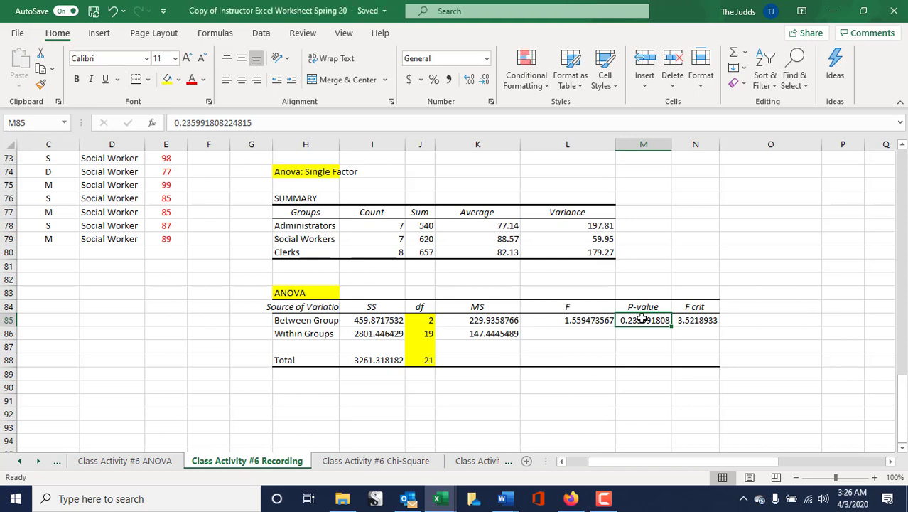
click(167, 79)
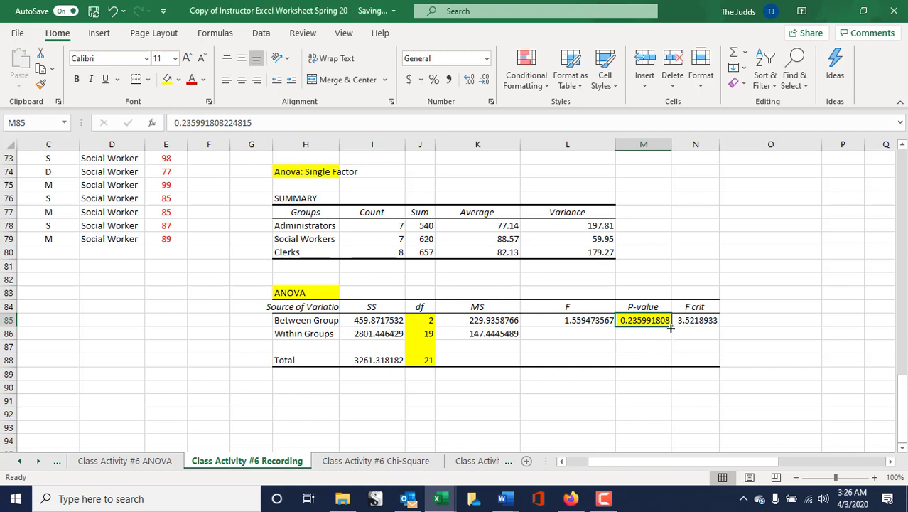
click(576, 321)
click(167, 79)
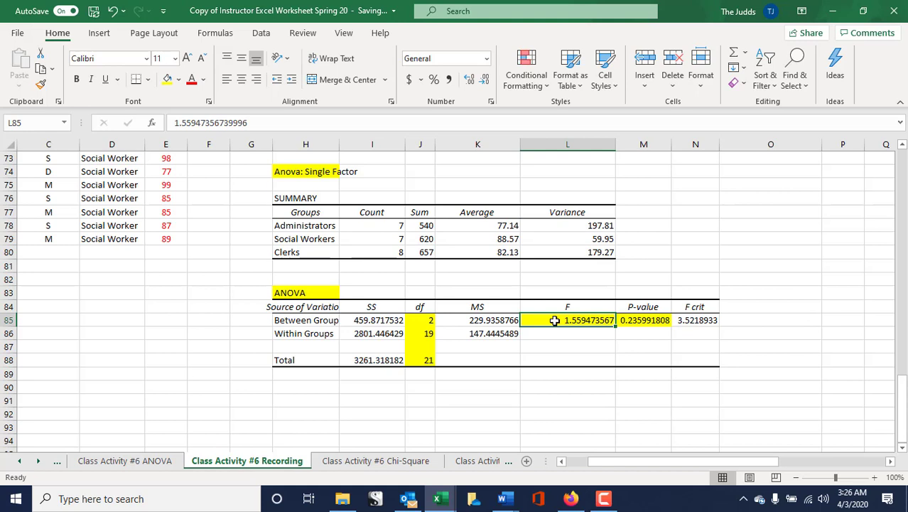
Step: Format the F value and P-value in L85:M85 as Number with two decimal places
drag(554, 320, 618, 320)
right_click(613, 320)
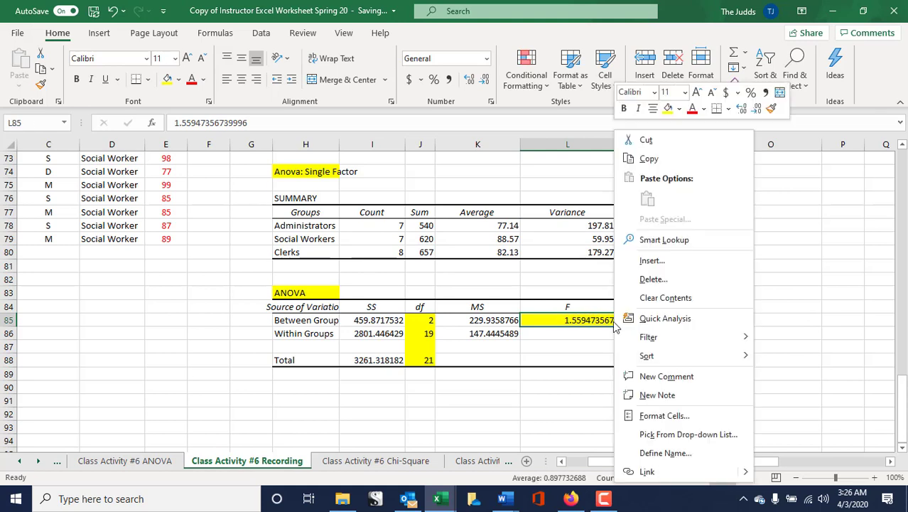
click(672, 416)
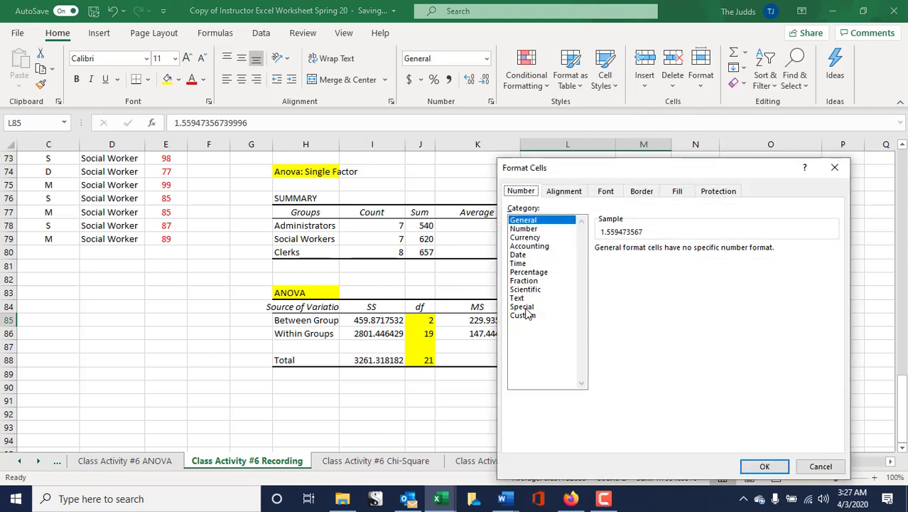
click(524, 228)
click(765, 467)
click(807, 373)
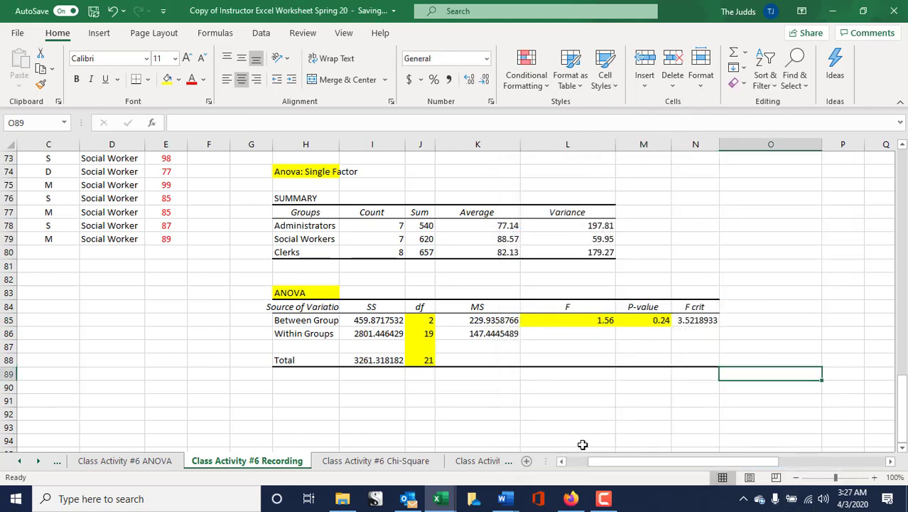
Step: Examine the ANOVA P-value, F value and degrees of freedom alongside the three group averages in the summary
click(644, 321)
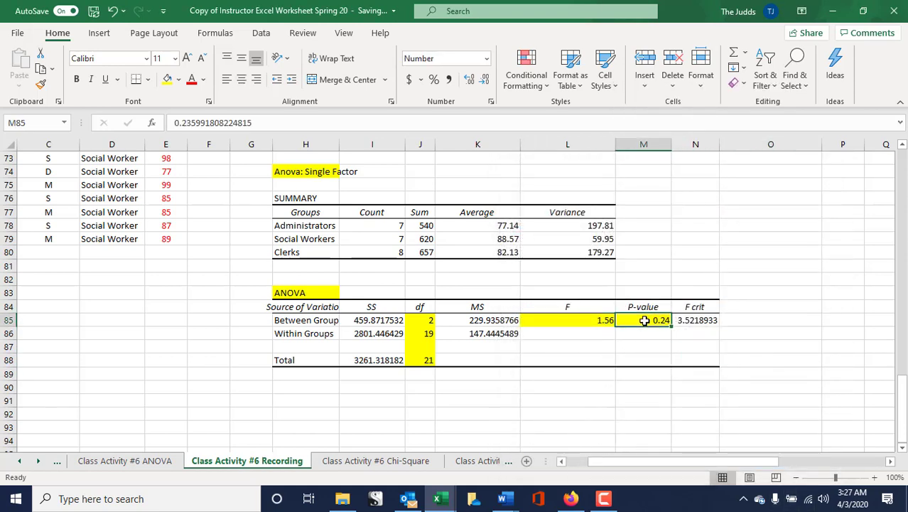
click(576, 323)
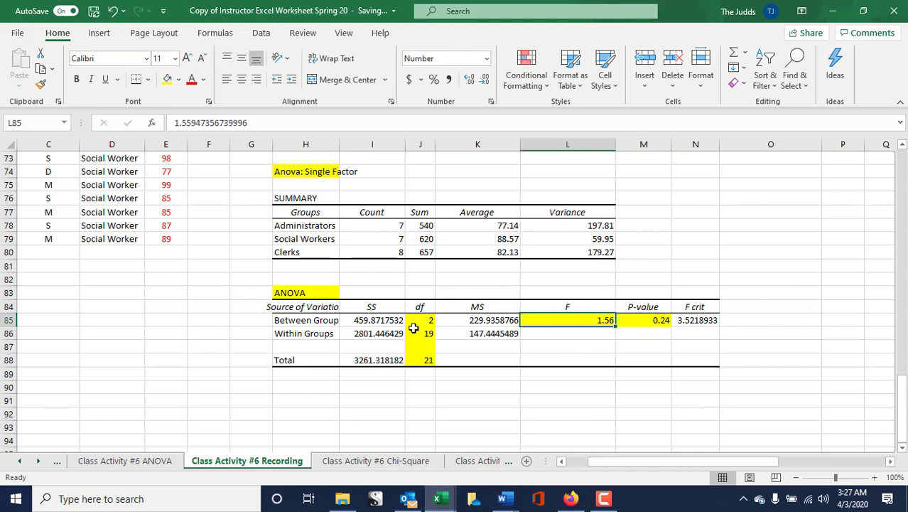
drag(418, 324, 423, 362)
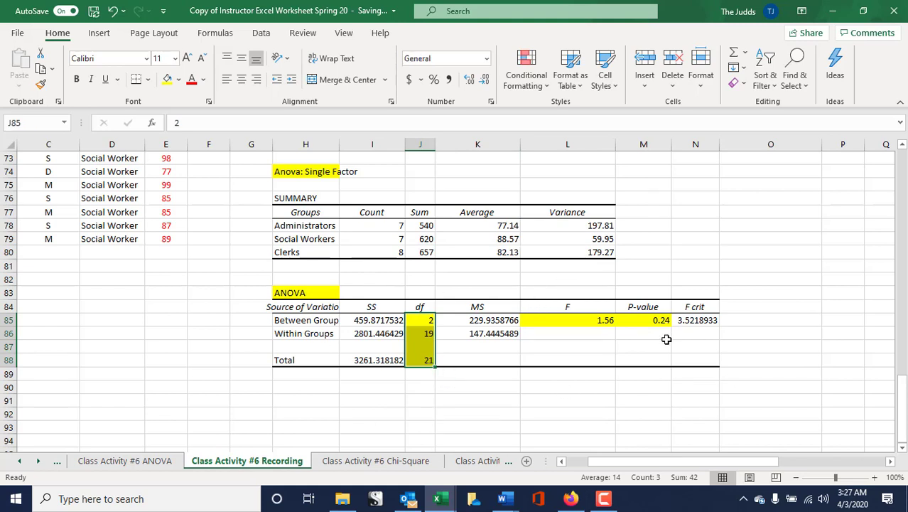
click(750, 334)
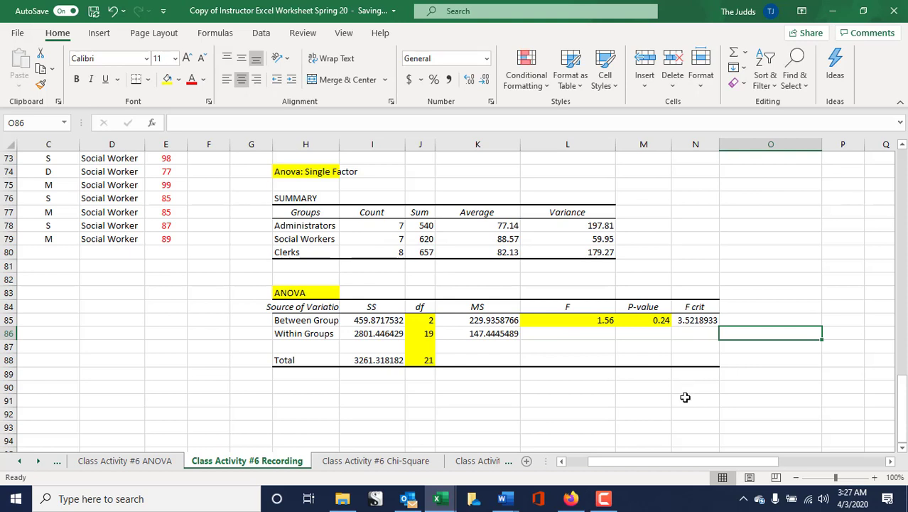
click(652, 321)
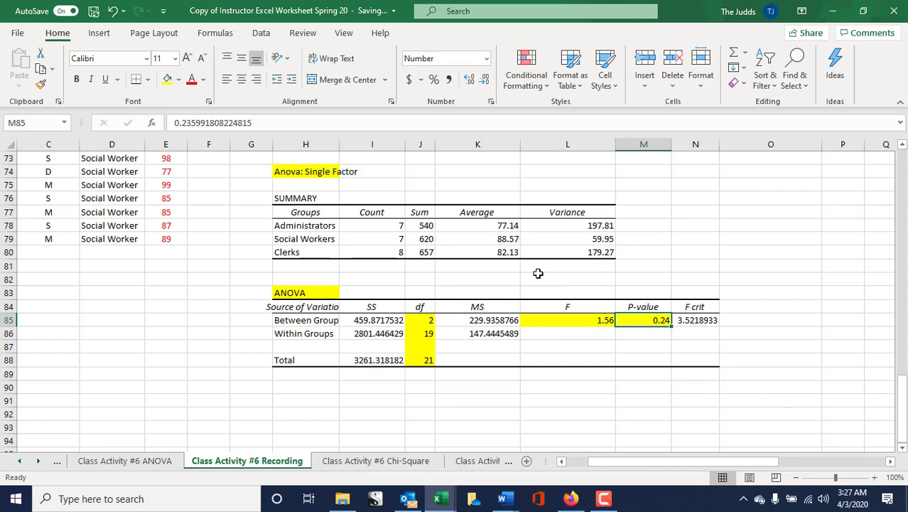
drag(518, 227, 515, 254)
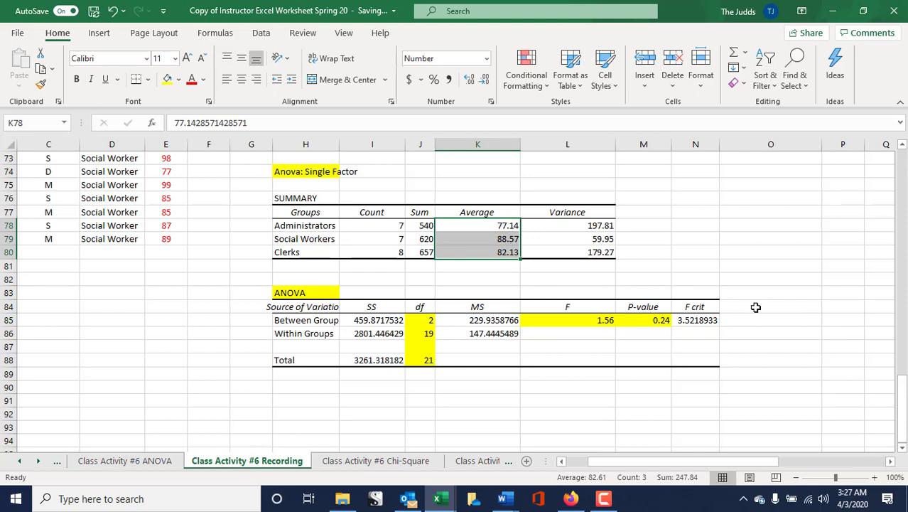
click(472, 241)
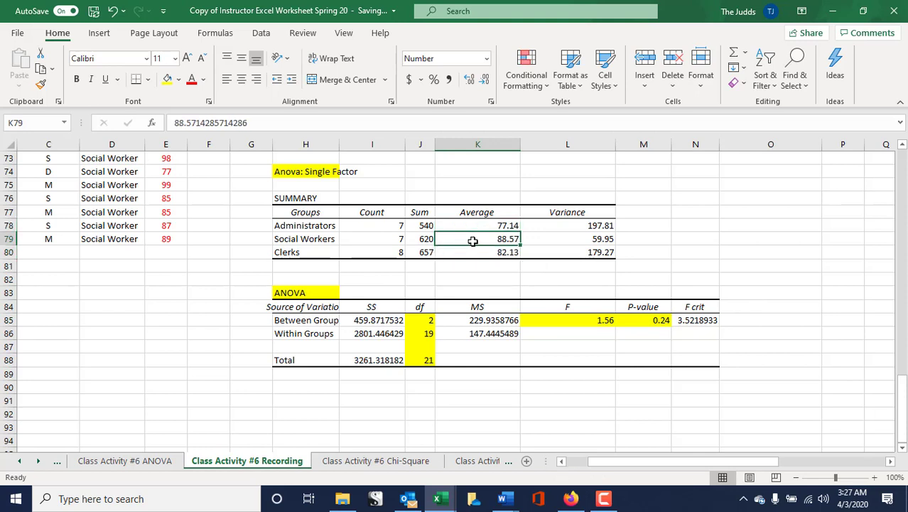
click(473, 225)
click(480, 255)
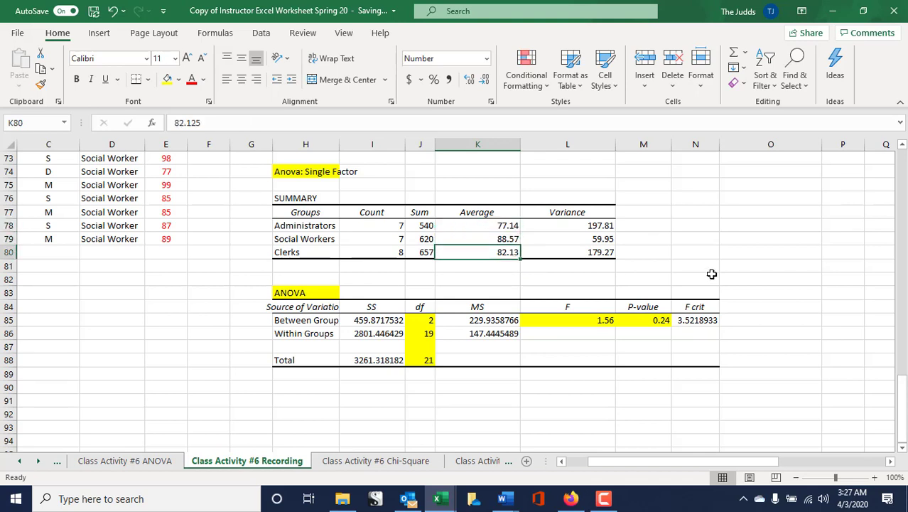
click(654, 319)
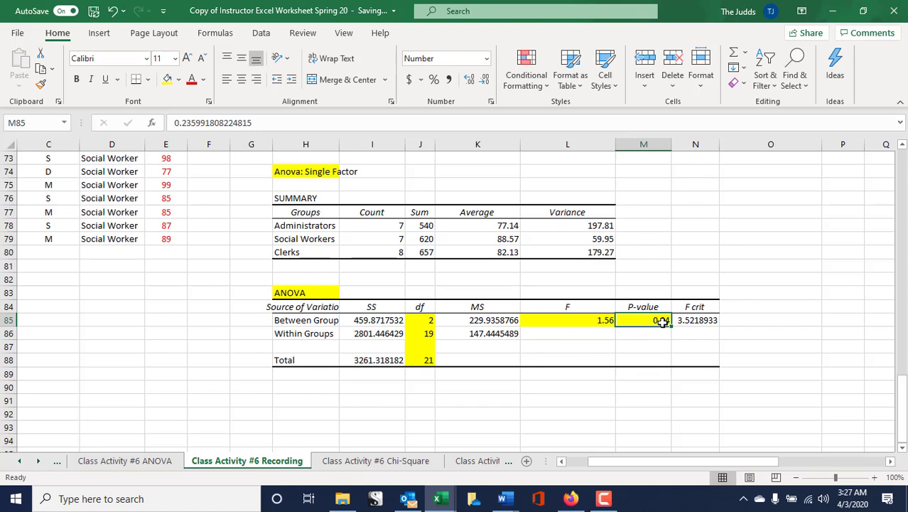
click(476, 238)
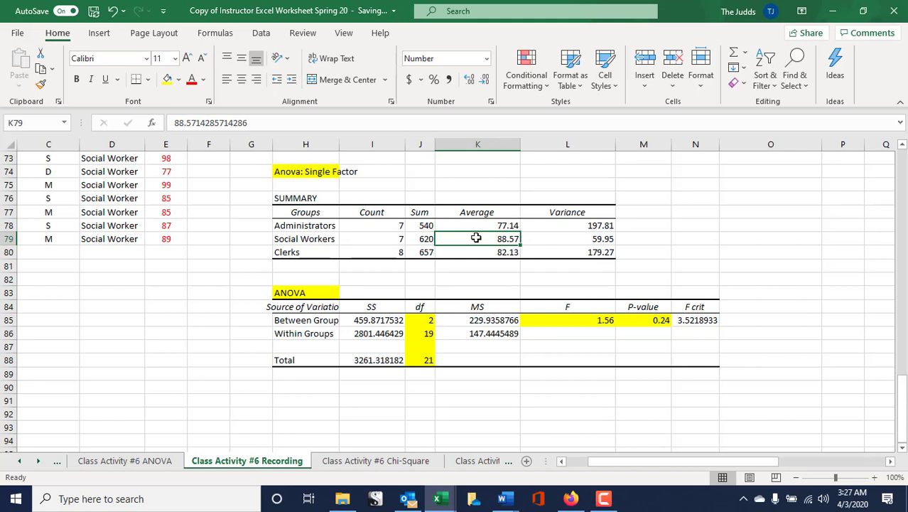
click(660, 321)
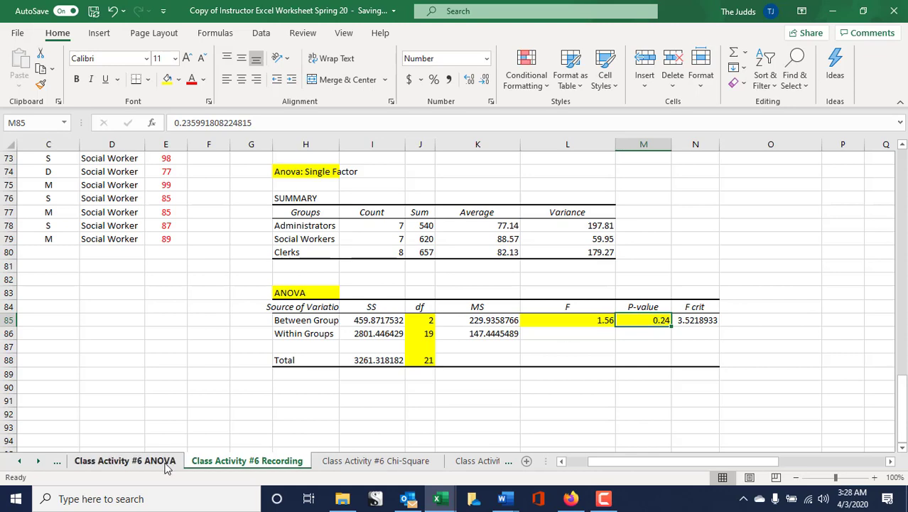
Step: Copy the merged ANOVA conclusion text at L81 on the Class Activity #6 ANOVA sheet
click(139, 462)
scroll(657, 383, down, 19)
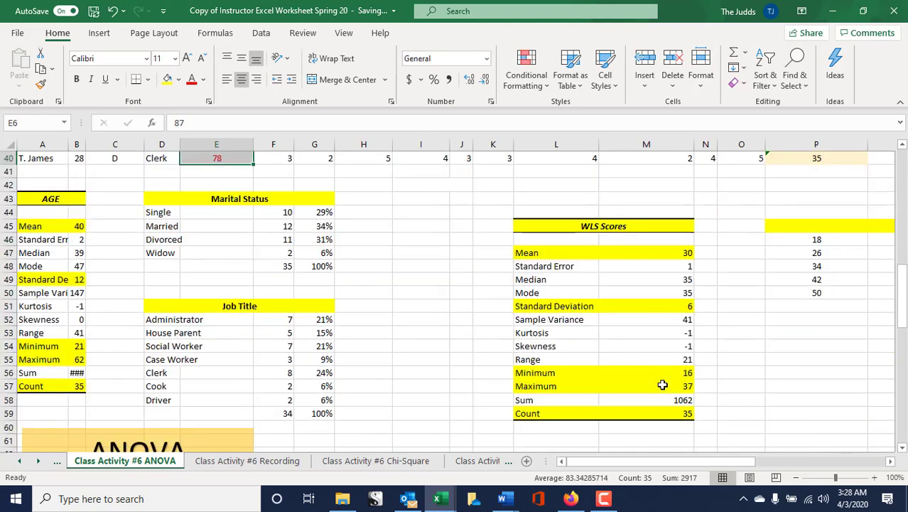
scroll(662, 385, down, 3)
click(558, 349)
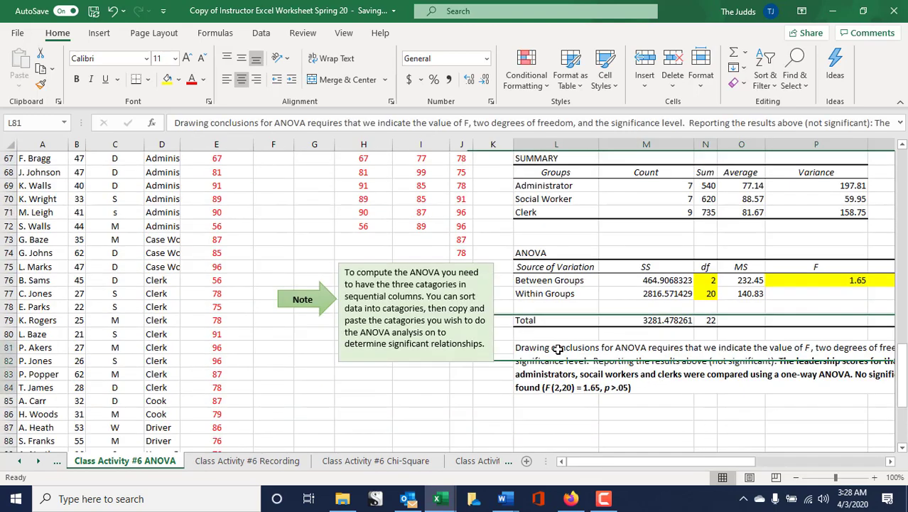
right_click(558, 349)
click(584, 135)
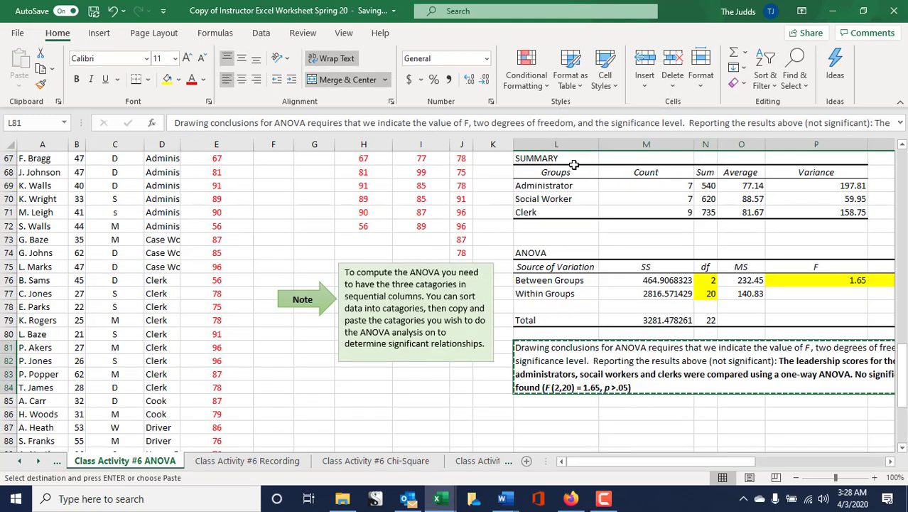
Step: Paste the copied conclusion text at H90 on the Class Activity #6 Recording sheet, below the ANOVA table
click(291, 461)
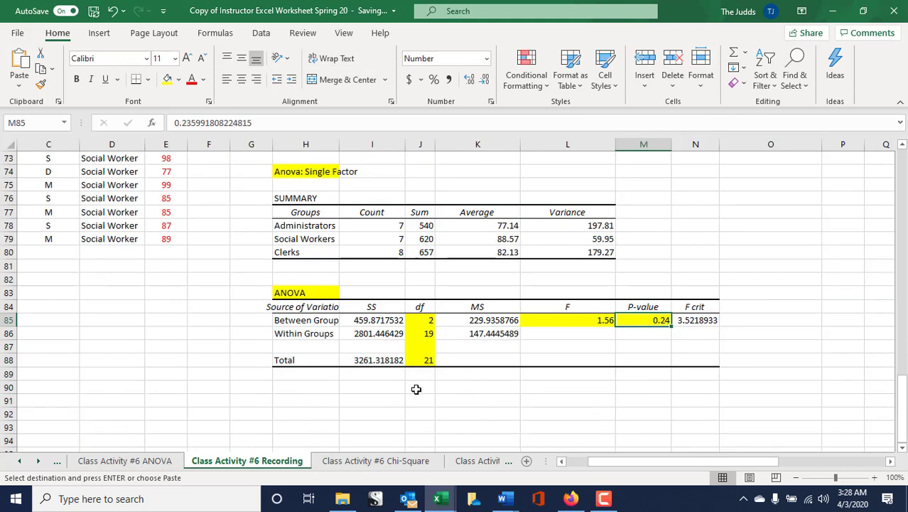
click(311, 388)
right_click(311, 389)
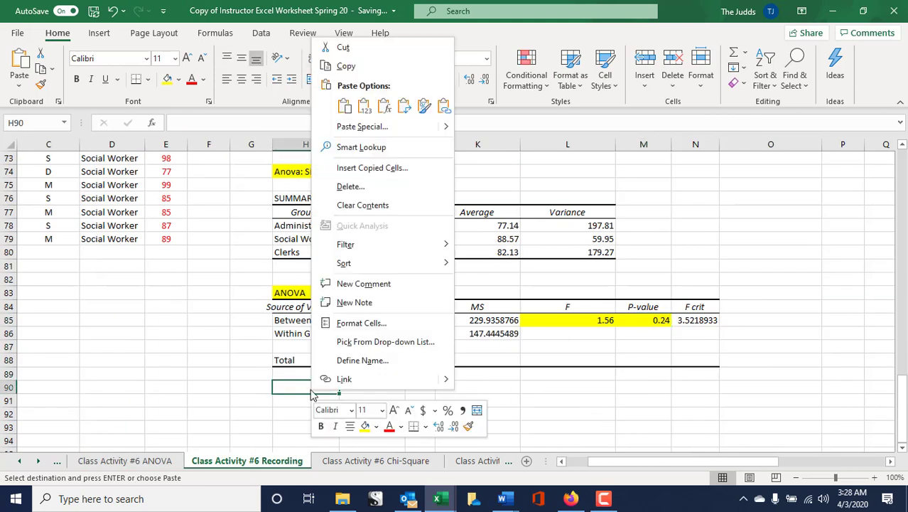
click(340, 99)
click(768, 386)
scroll(766, 385, down, 1)
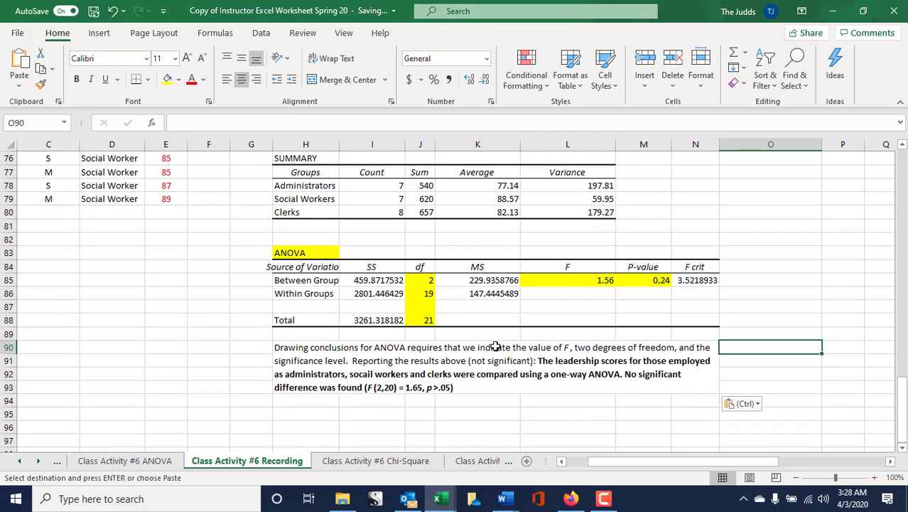
Step: Check the conclusion in H90 against the ANOVA table and change its second degrees of freedom to 19, so it reads F(2,19)
click(570, 282)
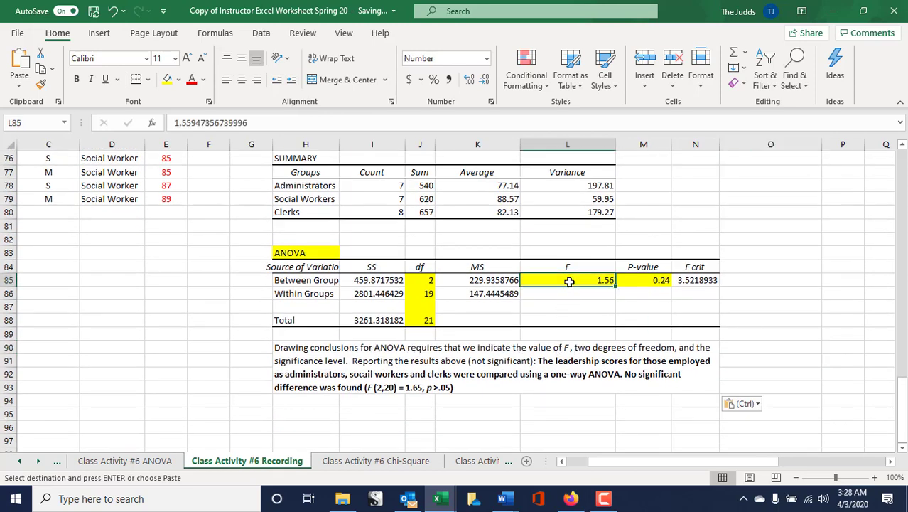
click(607, 347)
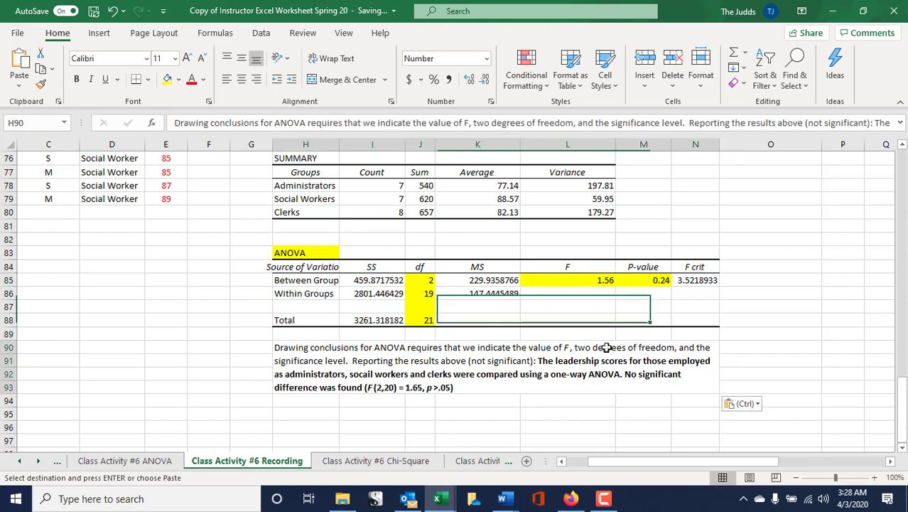
click(420, 294)
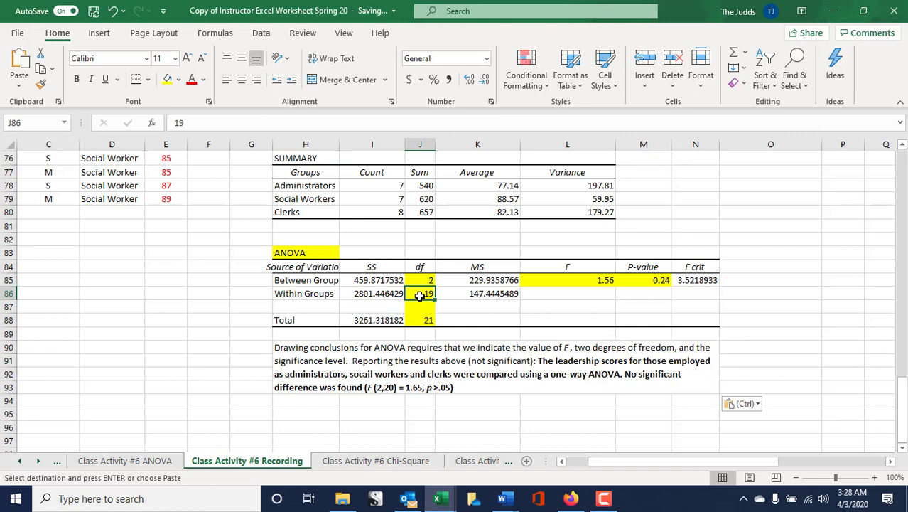
click(318, 362)
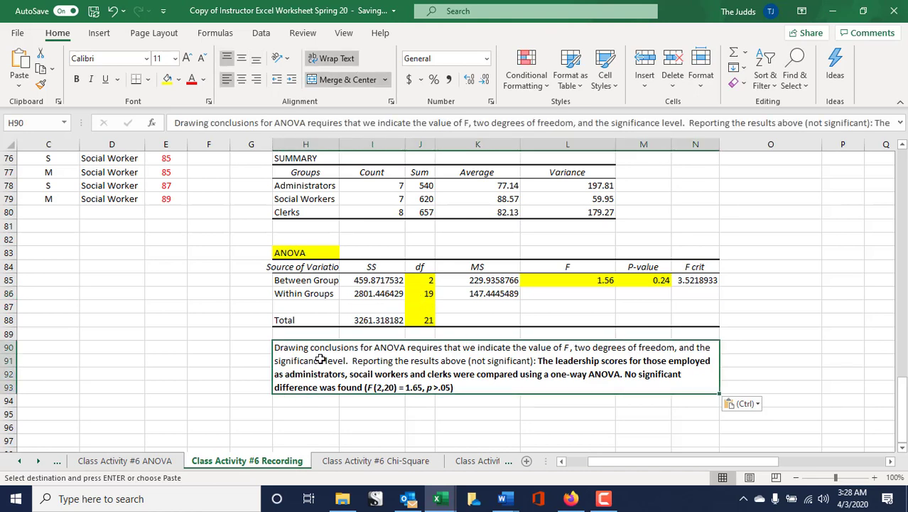
click(660, 280)
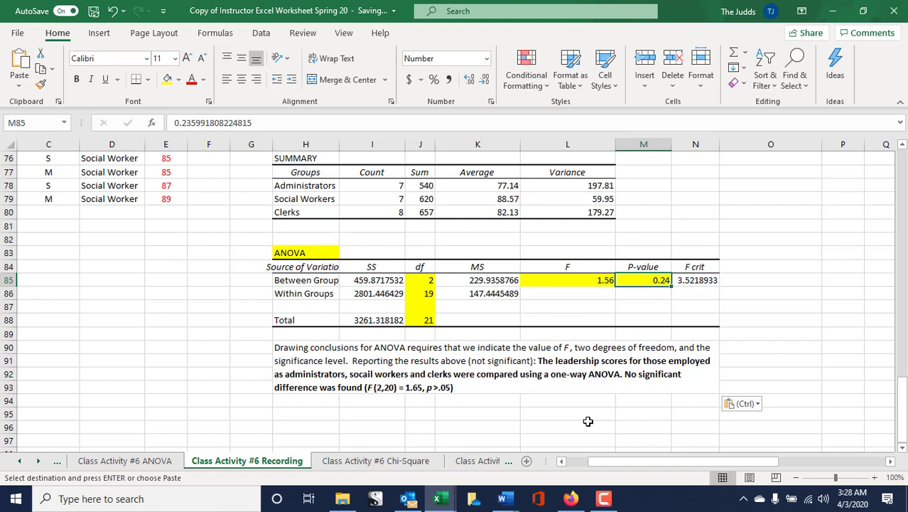
click(370, 392)
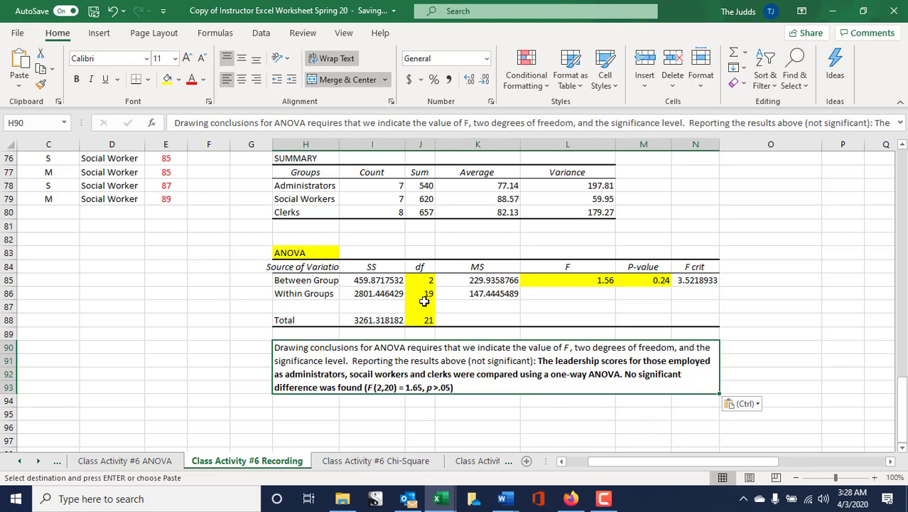
double_click(393, 388)
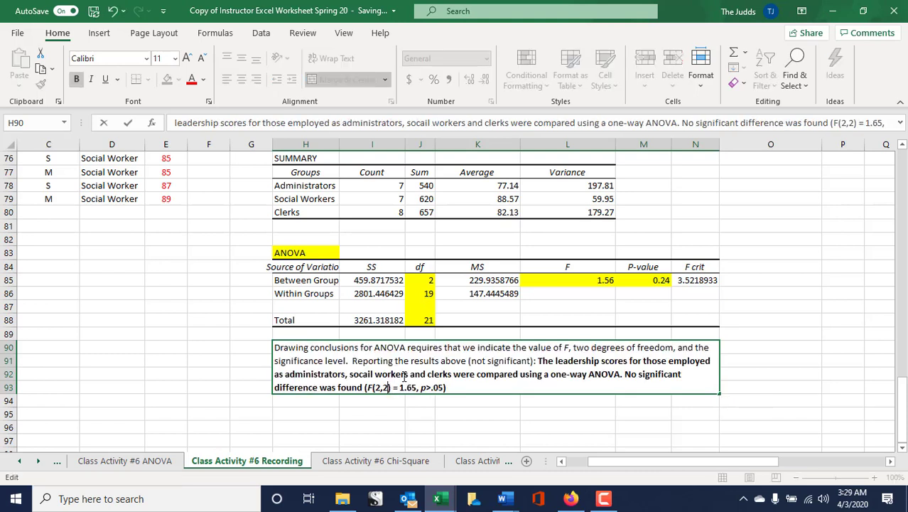
key(BackSpace)
key(BackSpace)
text(19)
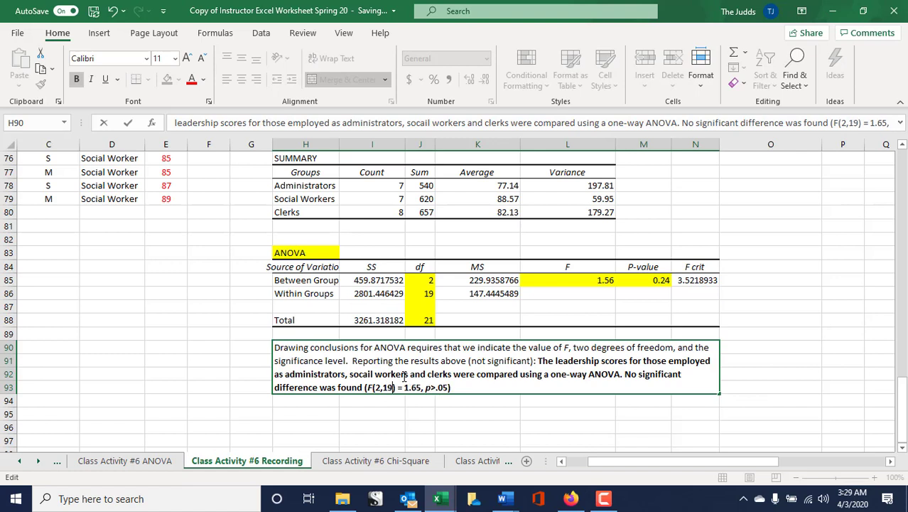
click(431, 293)
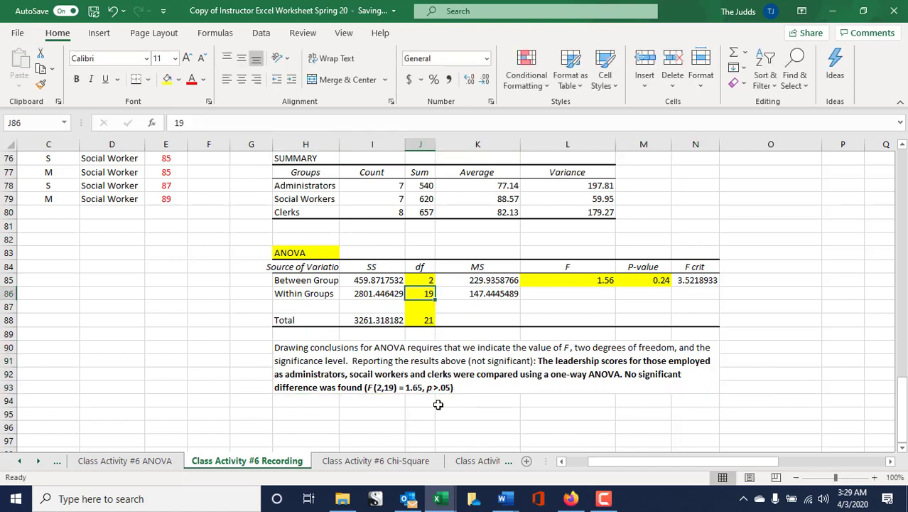
Step: Compare the conclusion with the Class Activity #6 ANOVA sheet and set the F value in the Recording sheet's H90 text to 1.56
click(401, 403)
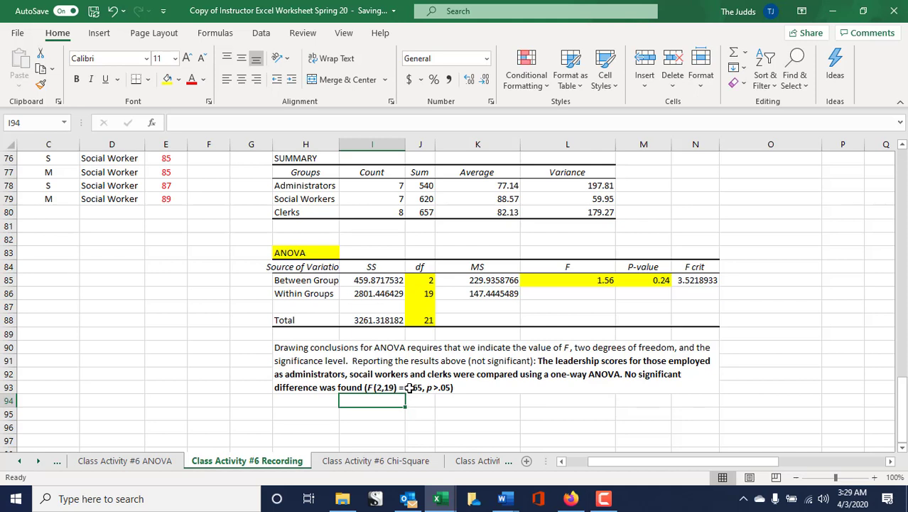
click(409, 387)
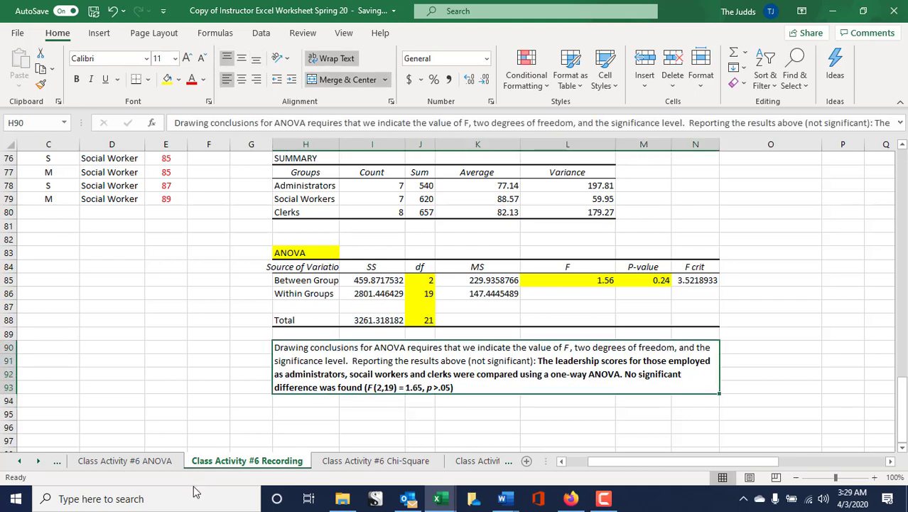
click(160, 462)
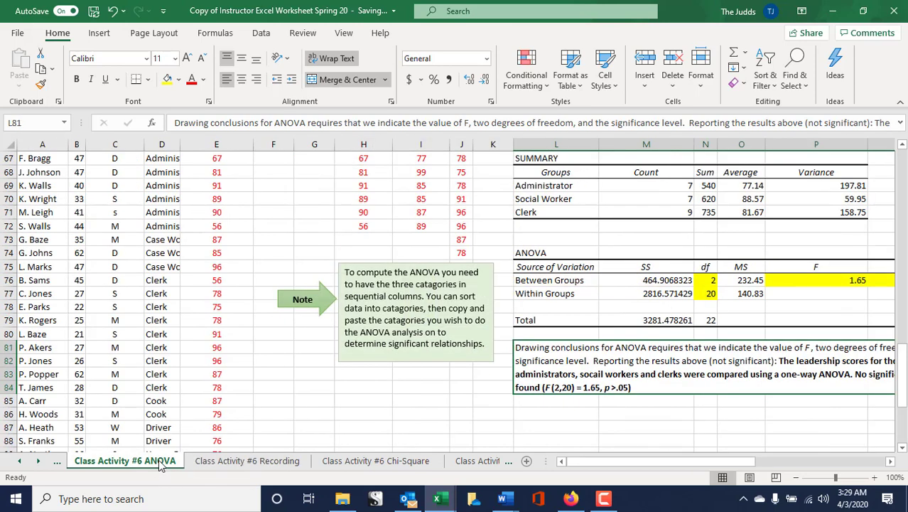
click(214, 462)
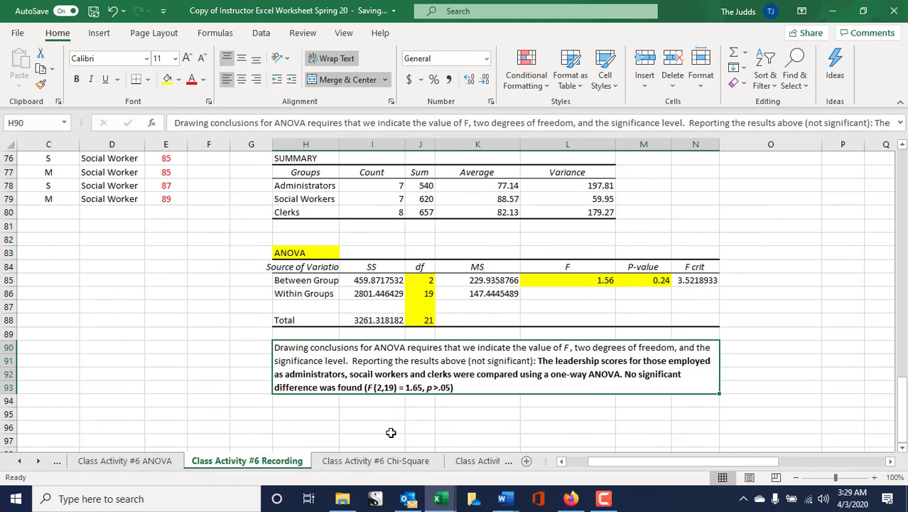
double_click(420, 386)
key(BackSpace)
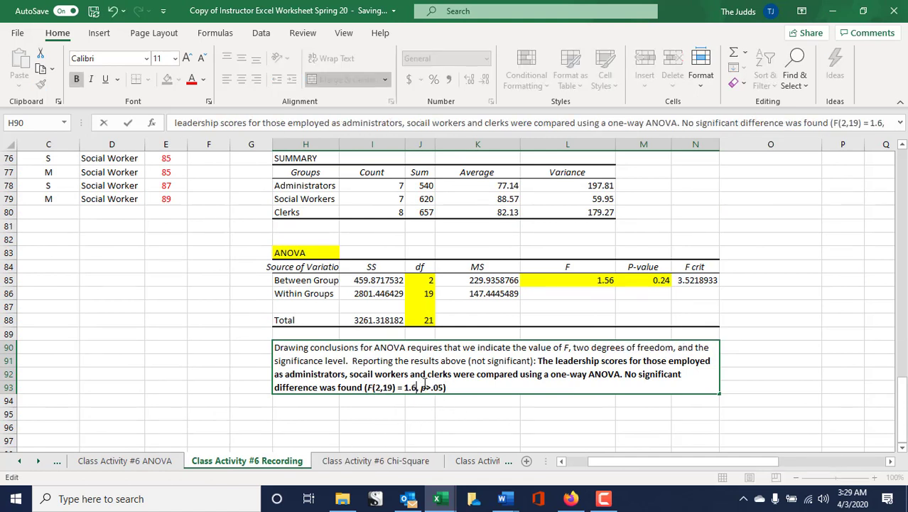
key(BackSpace)
text(56)
click(448, 398)
click(448, 387)
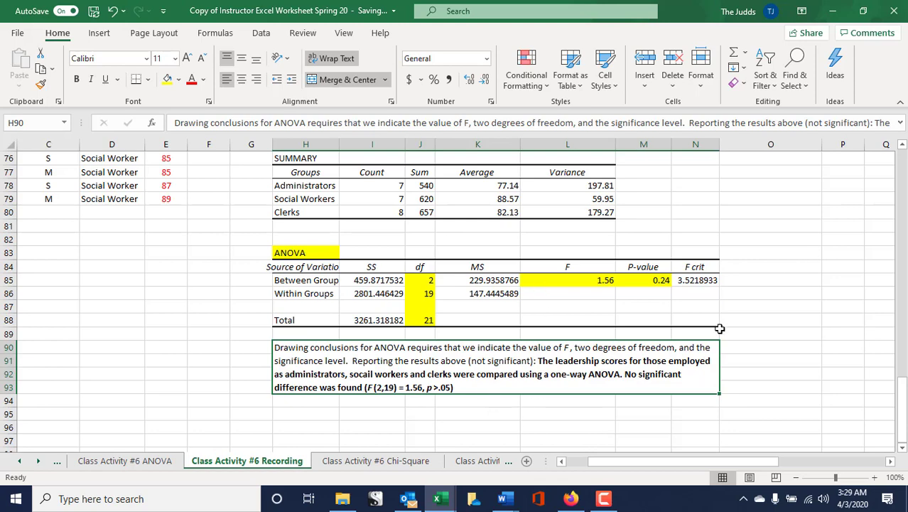
Step: Review the three groups' score columns, their descriptive statistics, the single-factor ANOVA tables and the written conclusion on the Recording sheet
scroll(722, 327, up, 3)
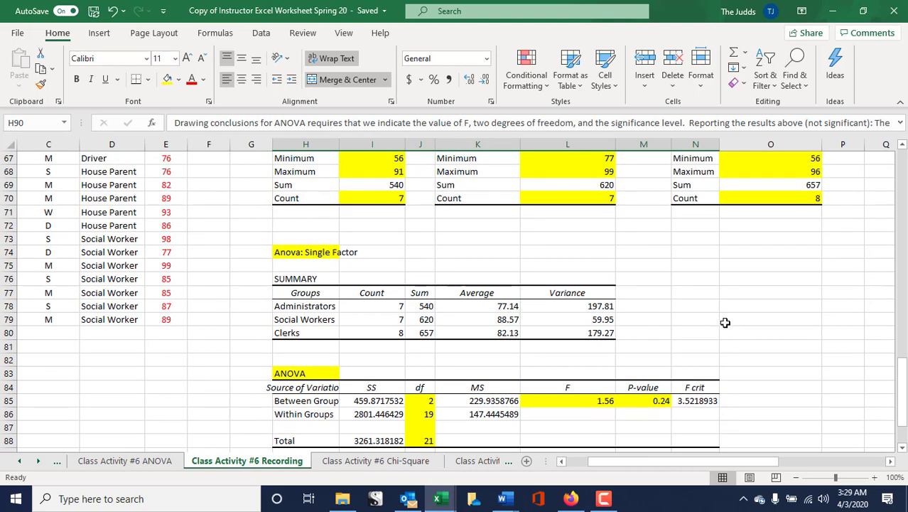
scroll(725, 323, down, 2)
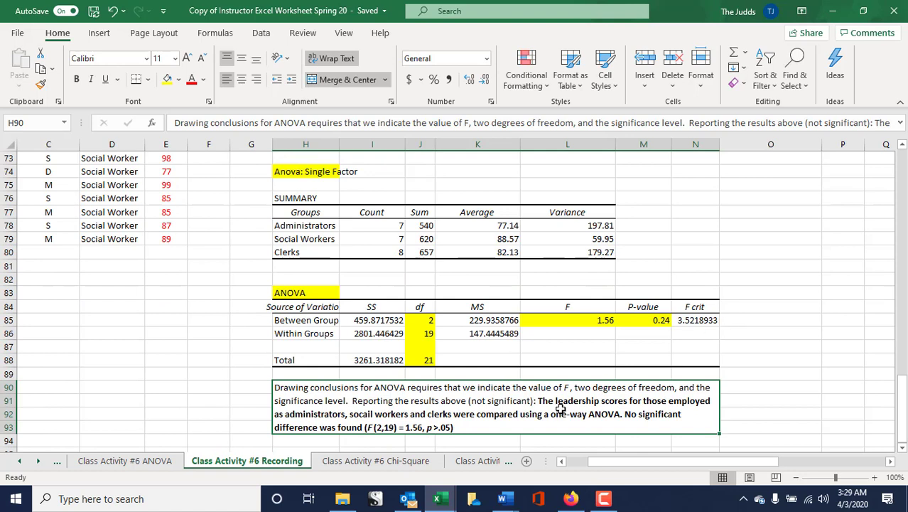
click(758, 397)
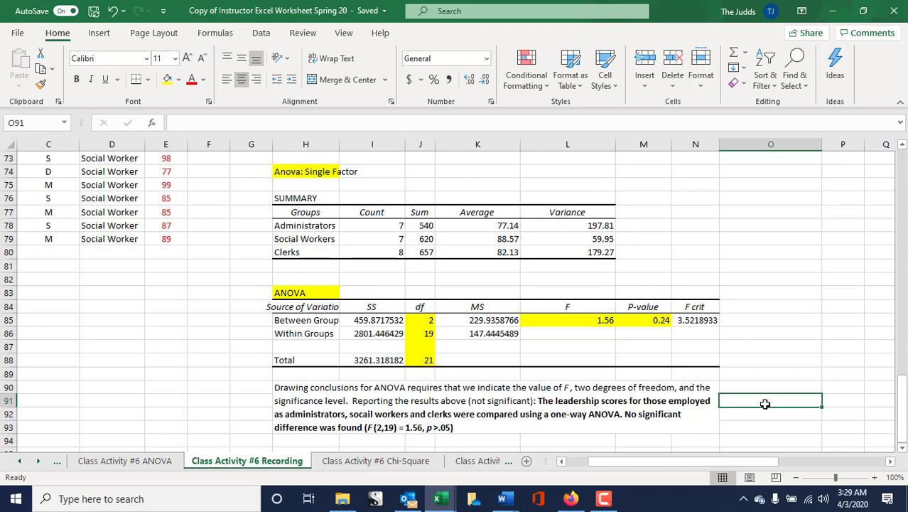
scroll(764, 404, up, 6)
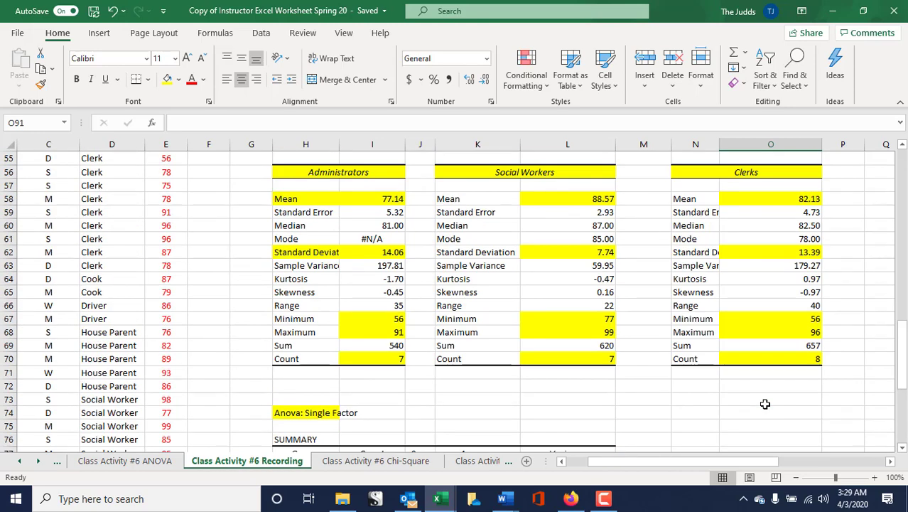
scroll(765, 403, up, 4)
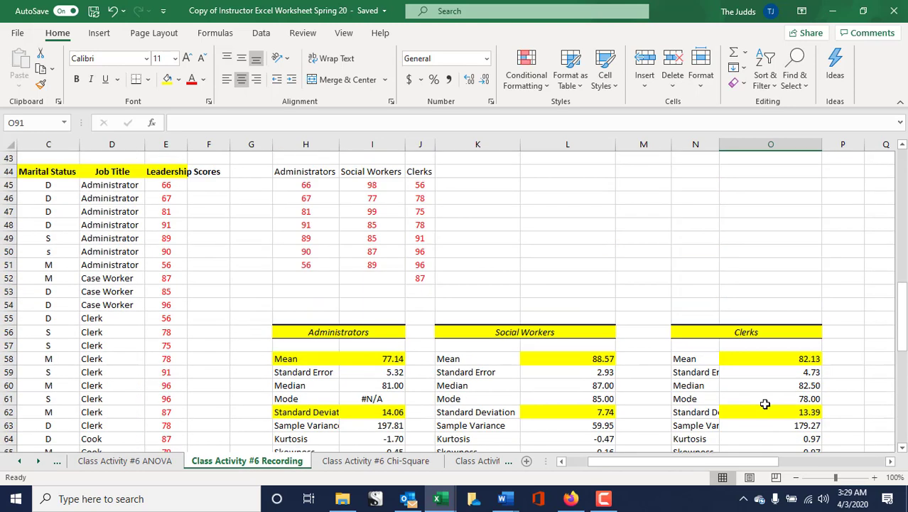
click(321, 182)
click(353, 175)
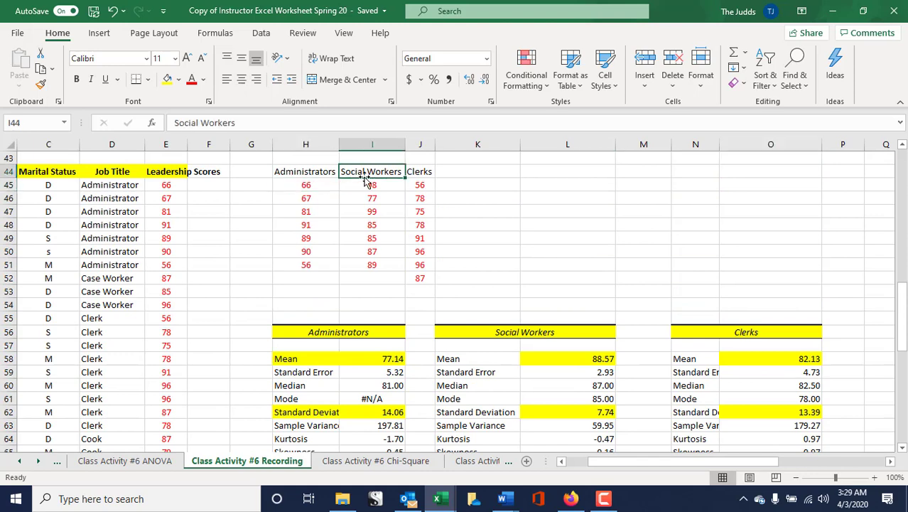
click(420, 182)
scroll(693, 353, down, 2)
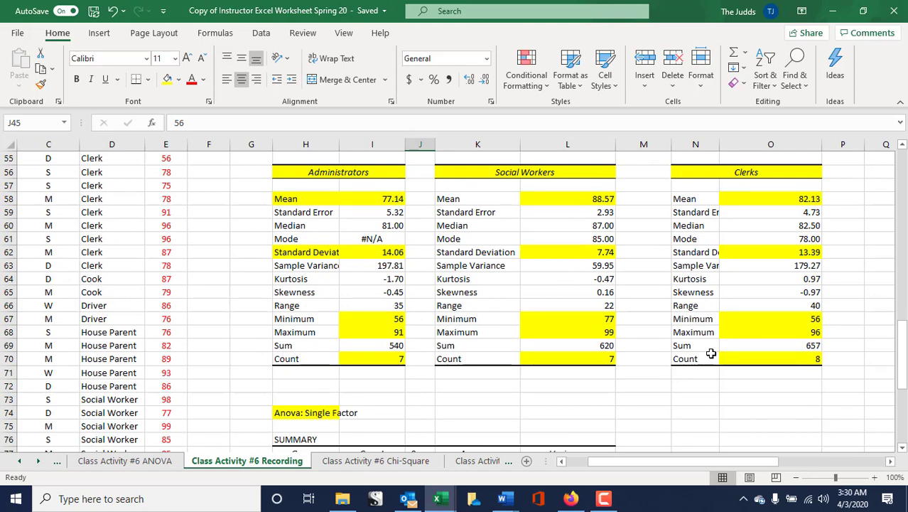
scroll(728, 412, down, 7)
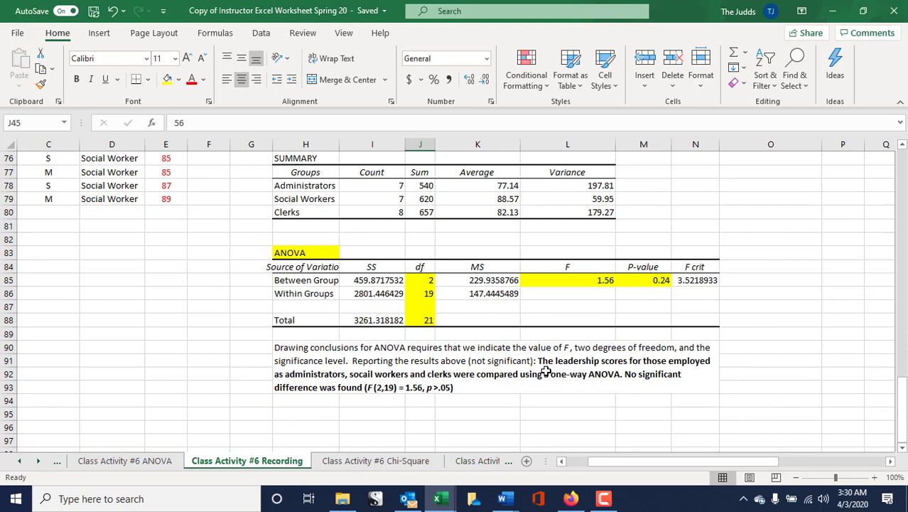
click(486, 353)
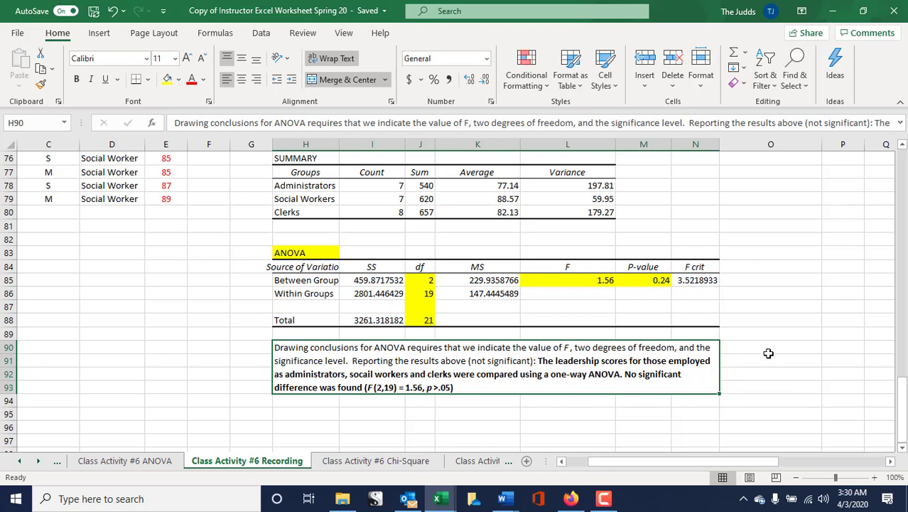
Step: Look over the whole worksheet once more, from the client data and highlighted statistics down to the ANOVA results
scroll(769, 353, up, 7)
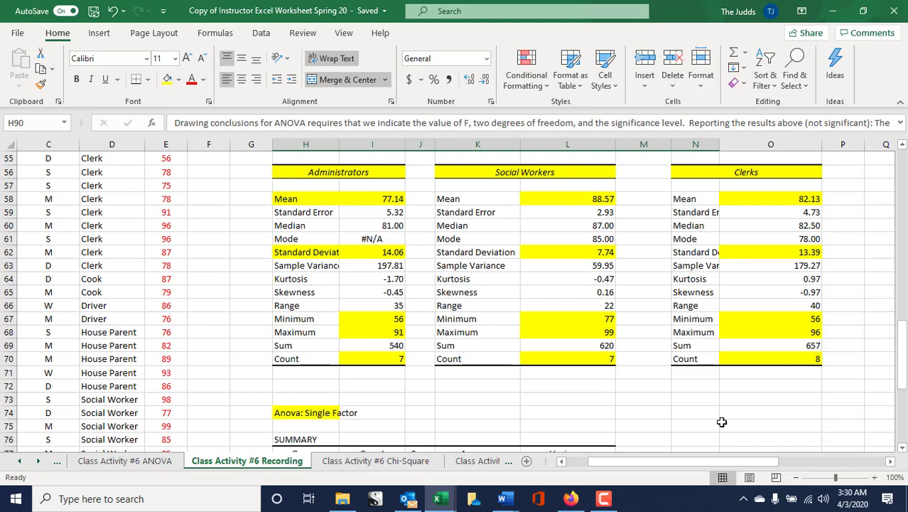
scroll(720, 421, down, 8)
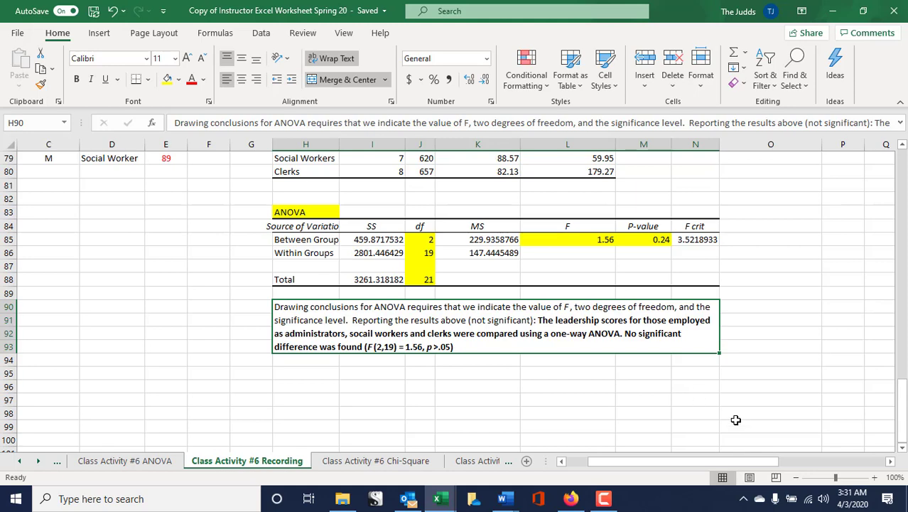
scroll(736, 413, up, 6)
scroll(736, 413, left, 2)
scroll(737, 413, up, 6)
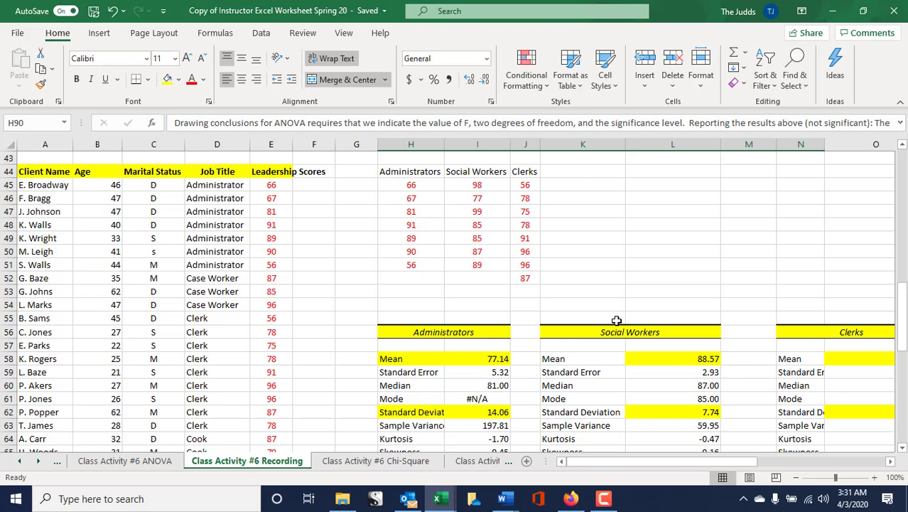
scroll(617, 321, down, 6)
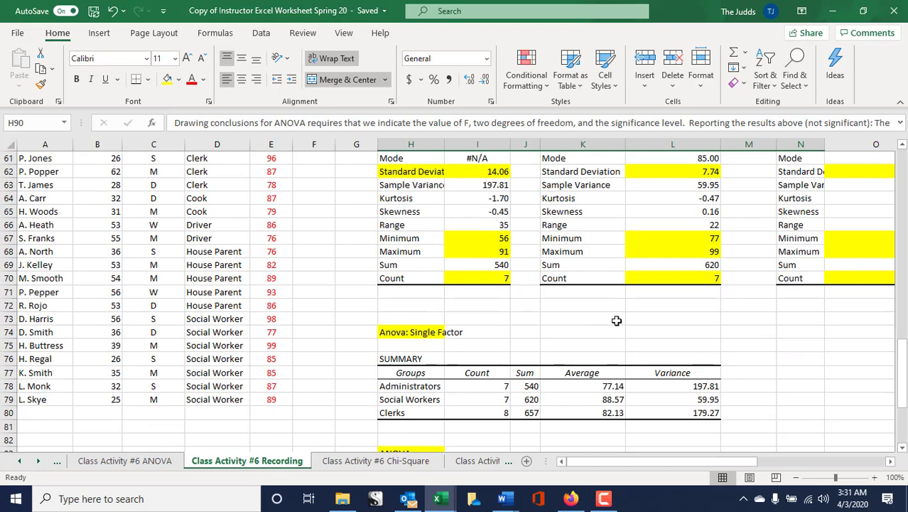
scroll(617, 321, down, 2)
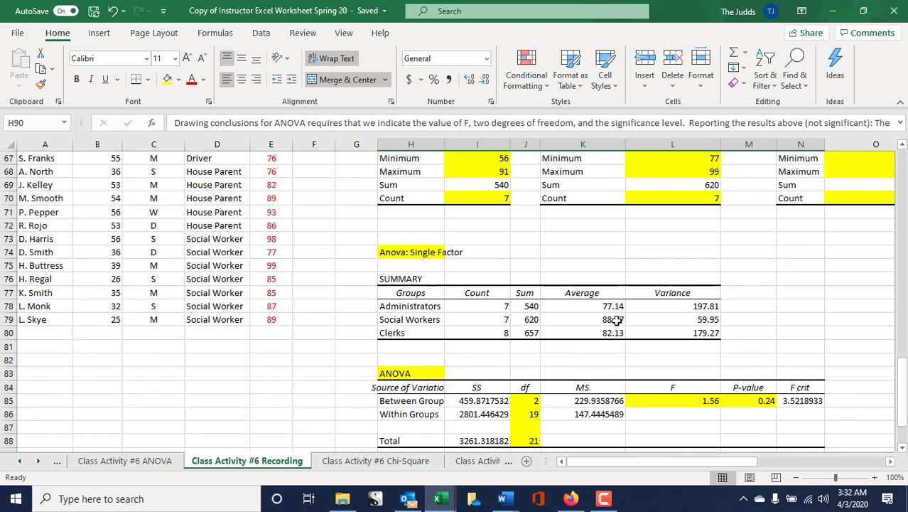